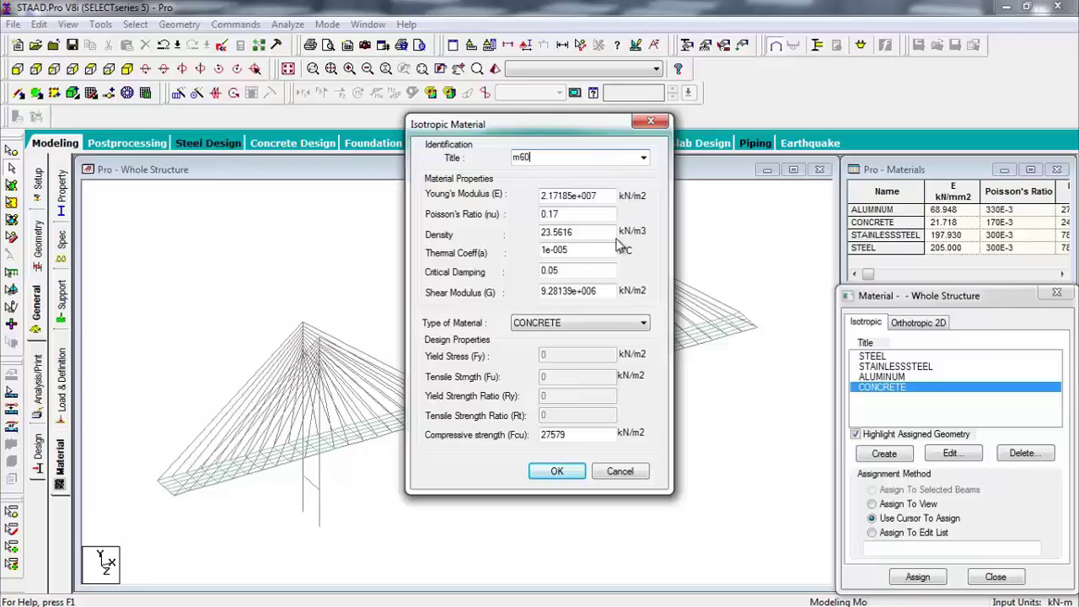
Set the m60 concrete material's compressive strength to 60000 kN/m2 and save the material.
left_click_drag(583, 434, 547, 431)
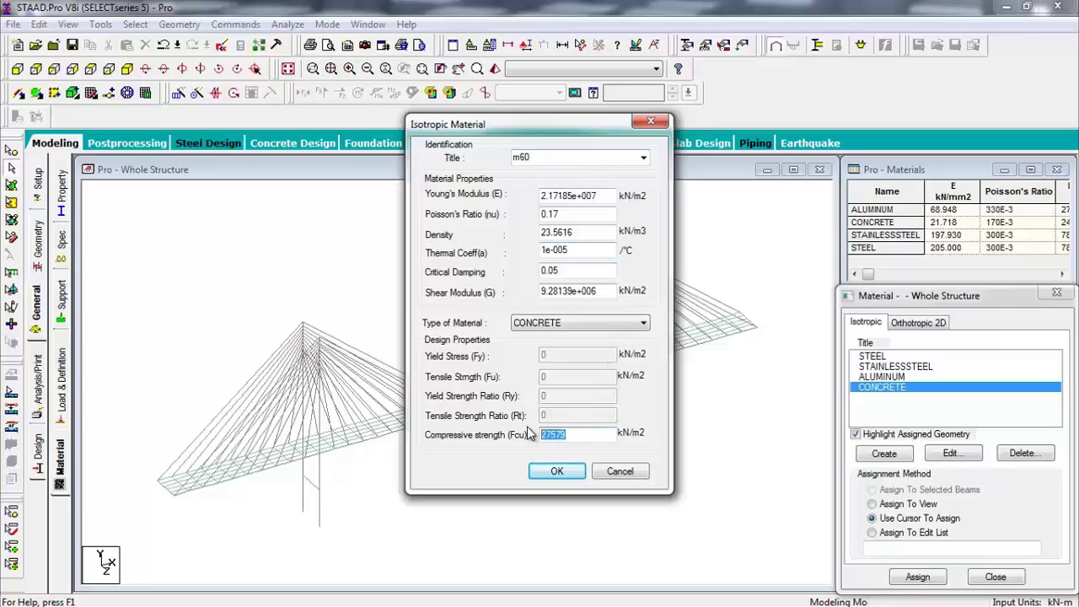
type("600")
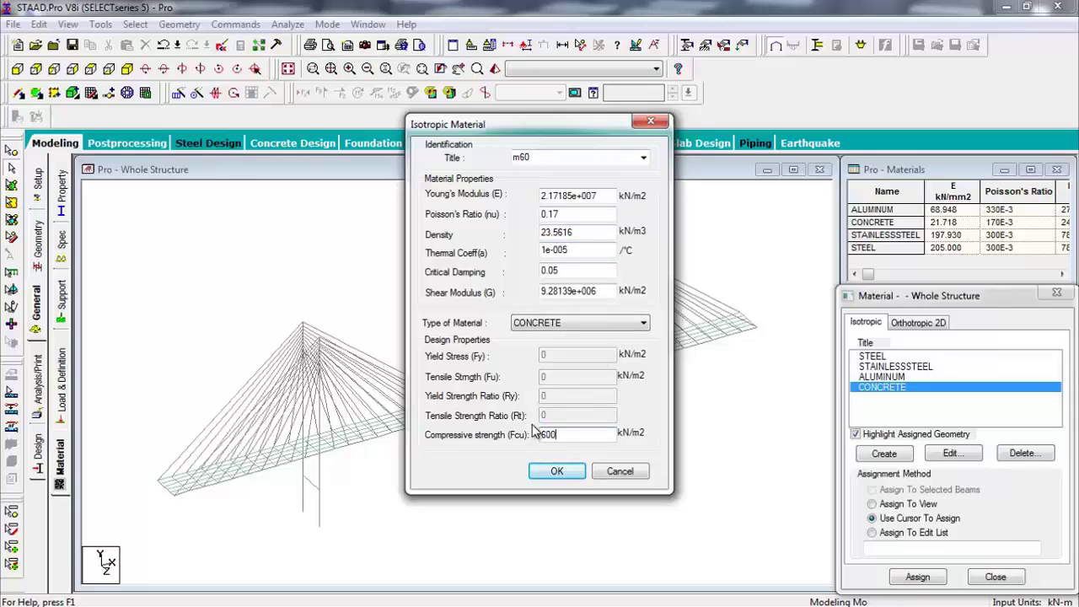
type("00")
left_click(557, 471)
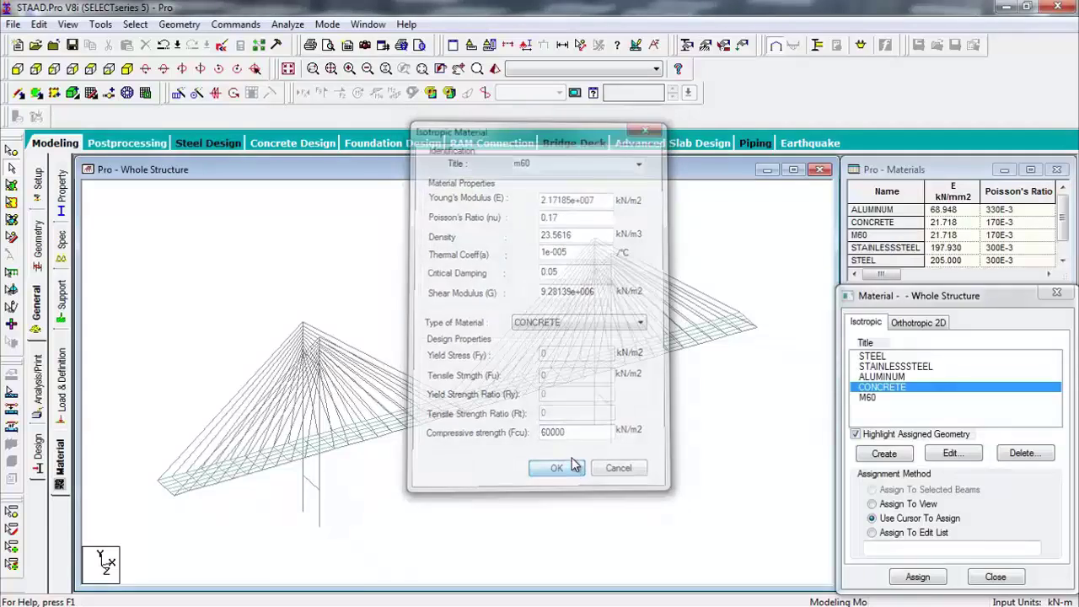
Start a new isotropic material of type STEEL and load the predefined STEEL property values.
left_click(872, 355)
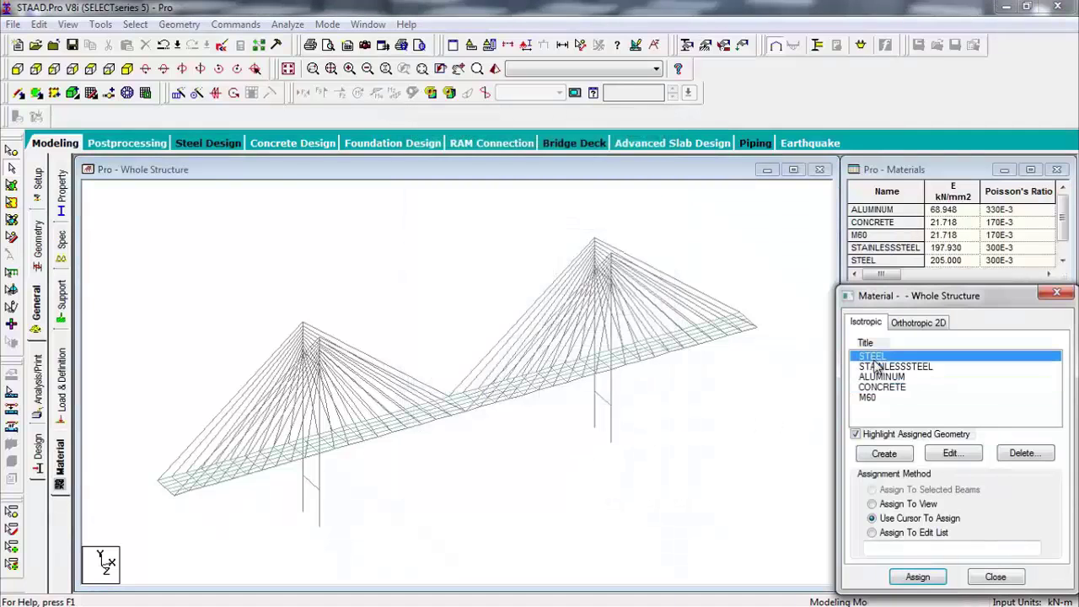
left_click(884, 453)
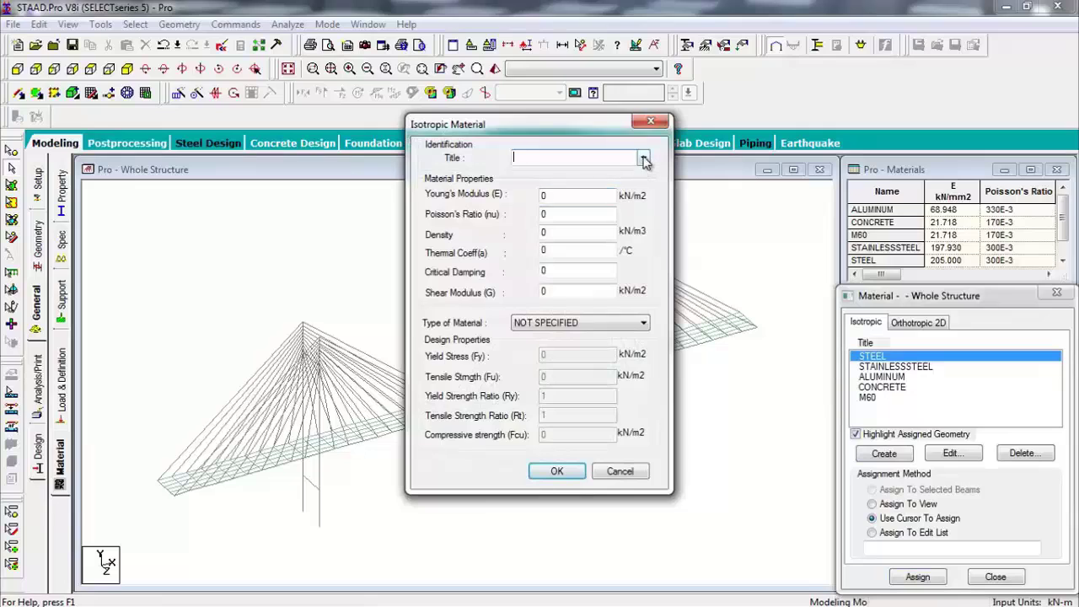
left_click(632, 323)
left_click(577, 347)
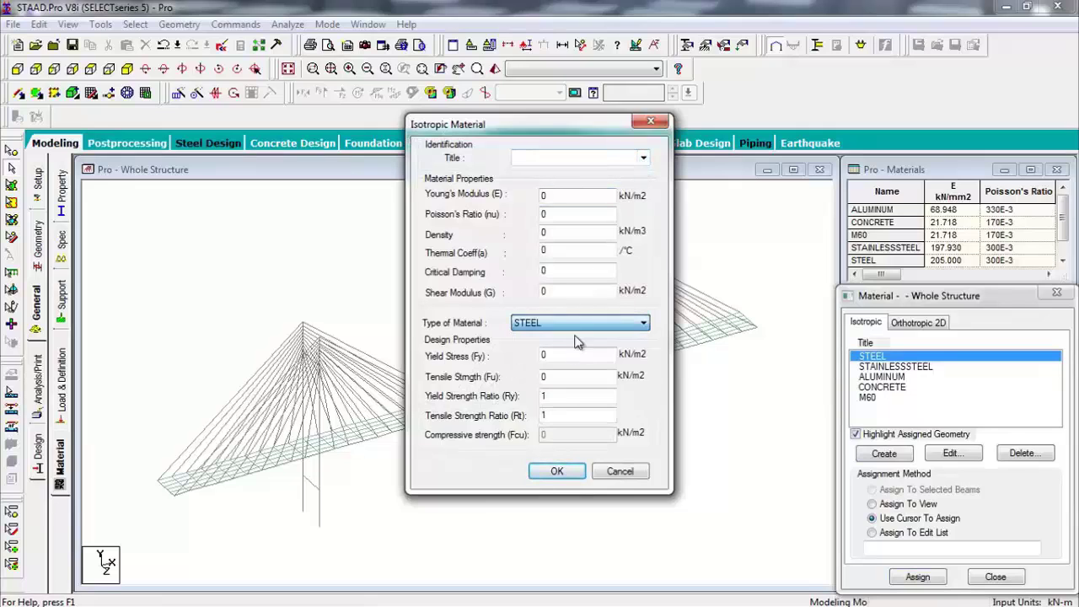
left_click(644, 158)
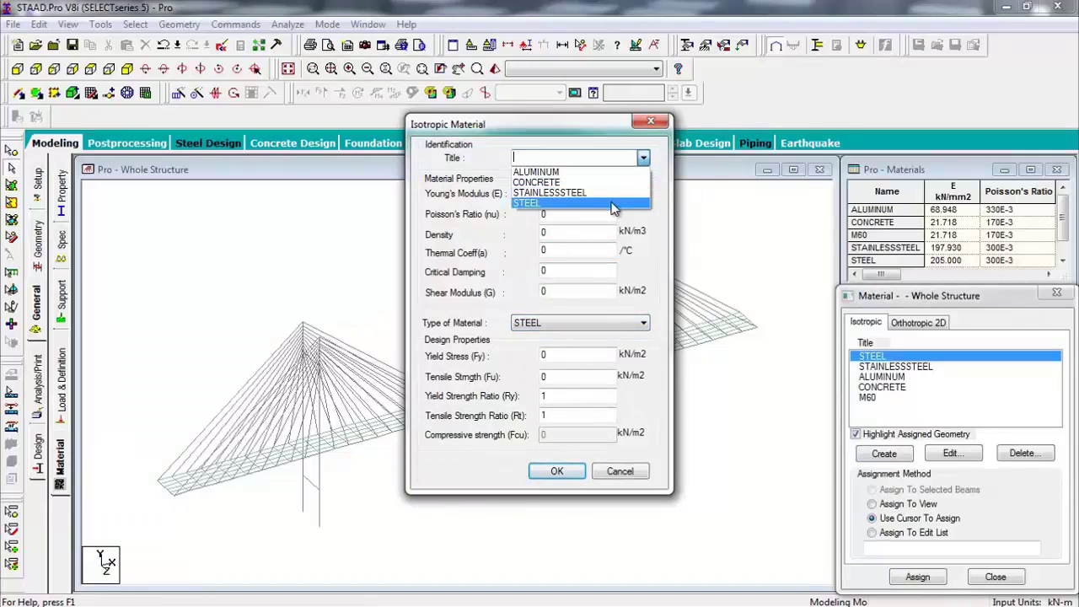
left_click(581, 204)
Title the new steel material Fe500, set its tensile strength to 50000 kN/m2, and save it.
type("Fe")
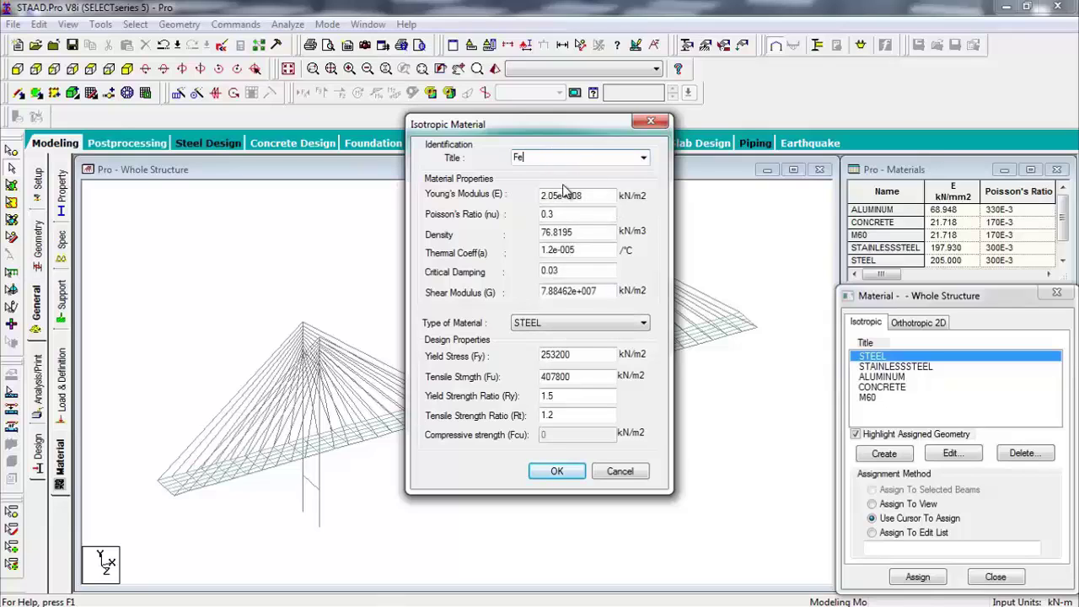
type("500")
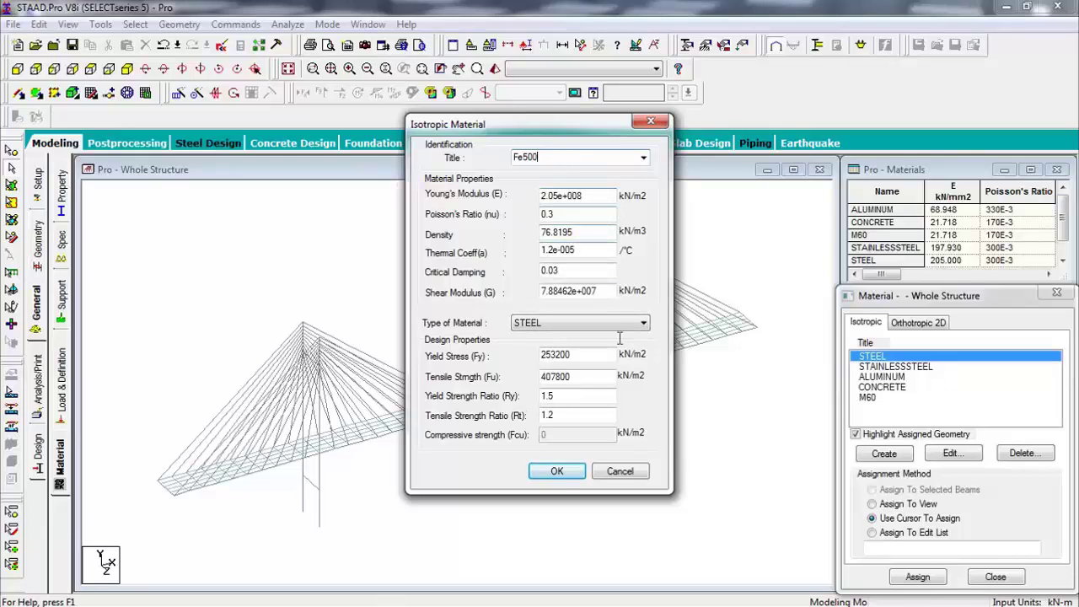
left_click(577, 377)
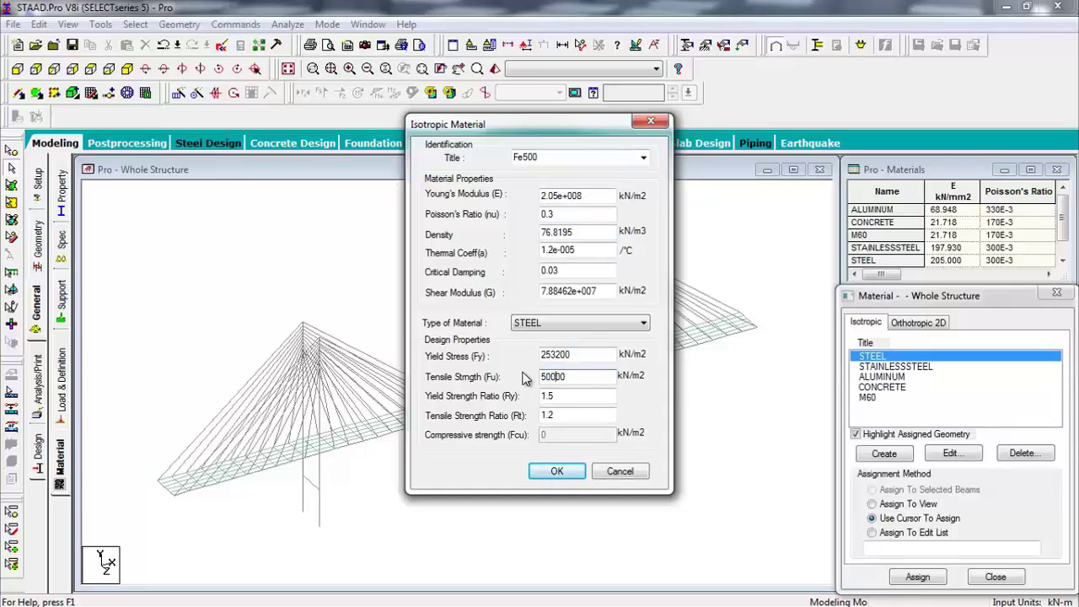
left_click(565, 472)
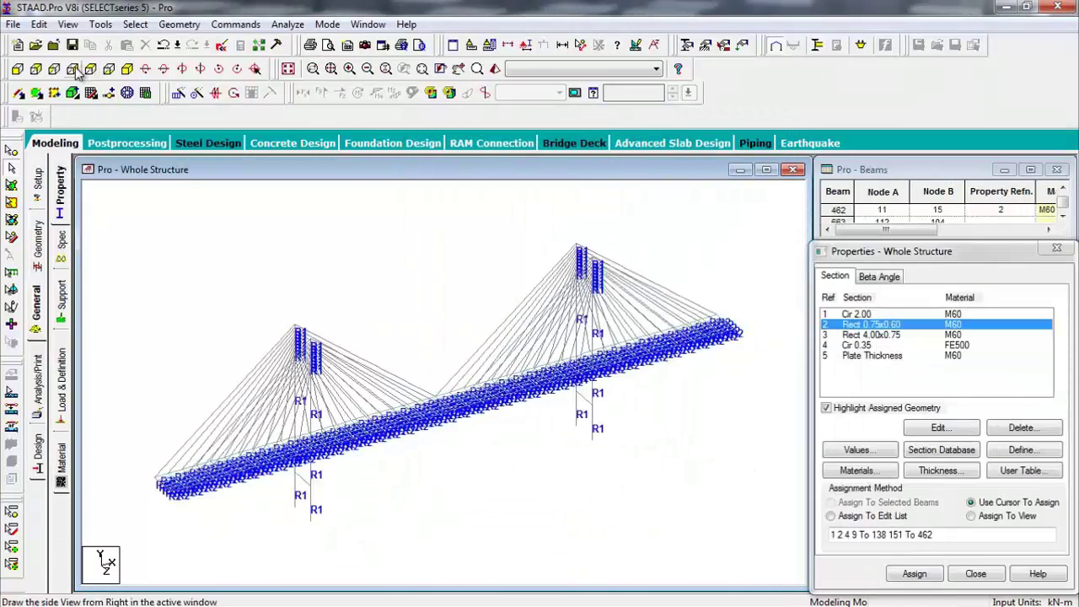
Assign the Rect 4.00x0.75 section to the upper and lower cross beams connecting the tower legs.
left_click(74, 70)
left_click(450, 270)
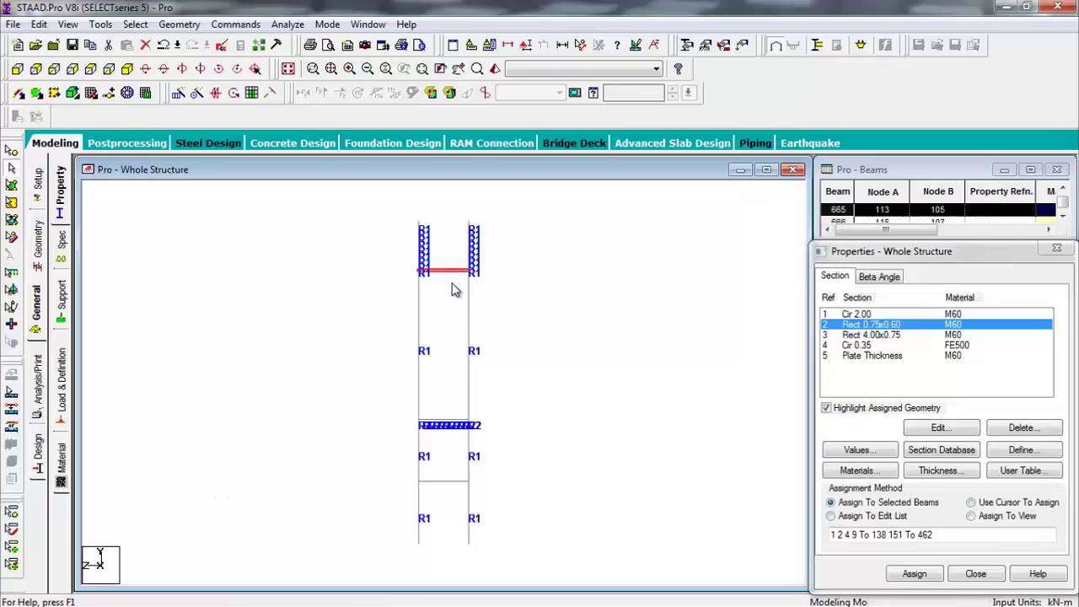
key("Down")
left_click(449, 482)
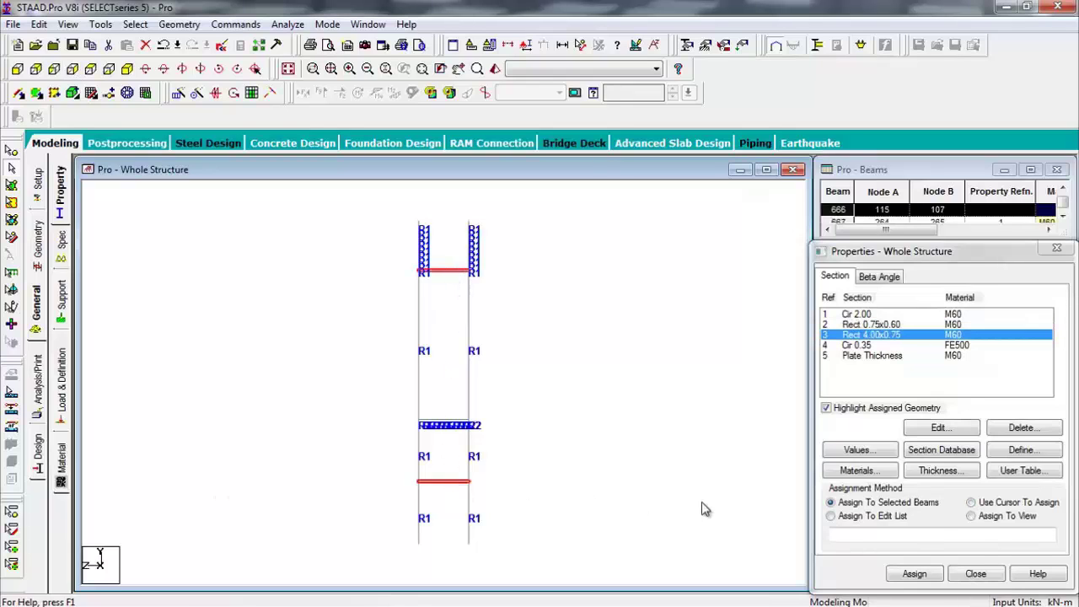
left_click(915, 574)
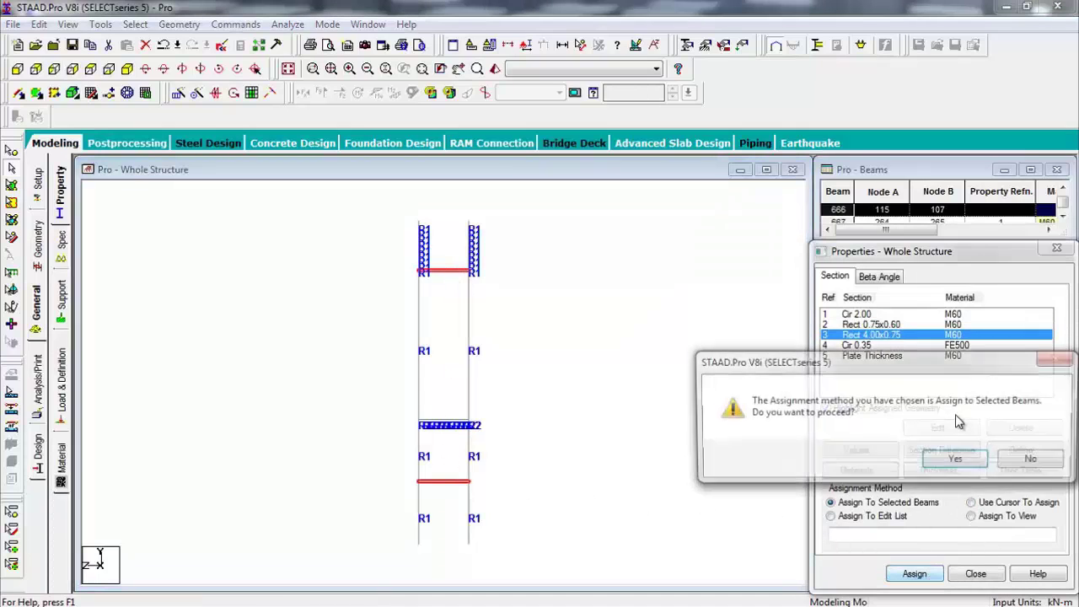
left_click(956, 458)
Assign the Cir 0.35 FE500 section to all stay cables on both towers, selecting them in the front view.
left_click(871, 345)
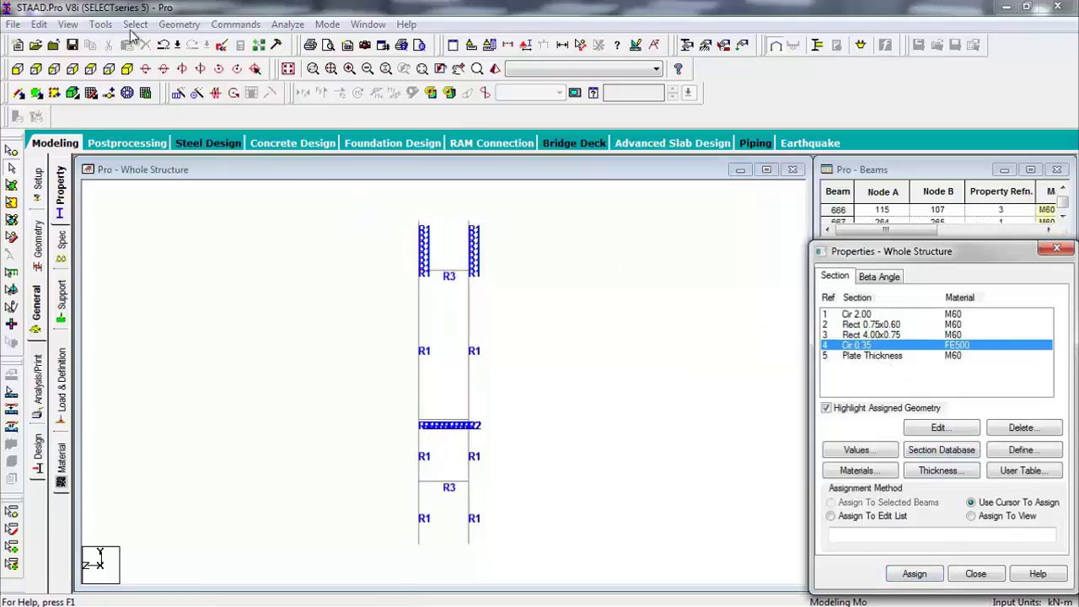
left_click(127, 69)
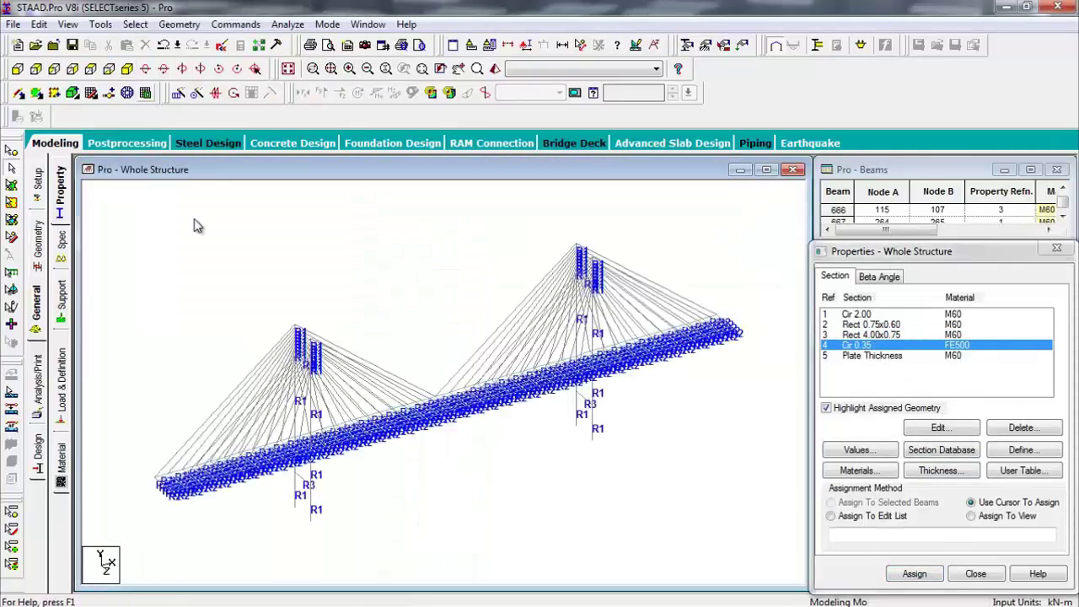
left_click(17, 68)
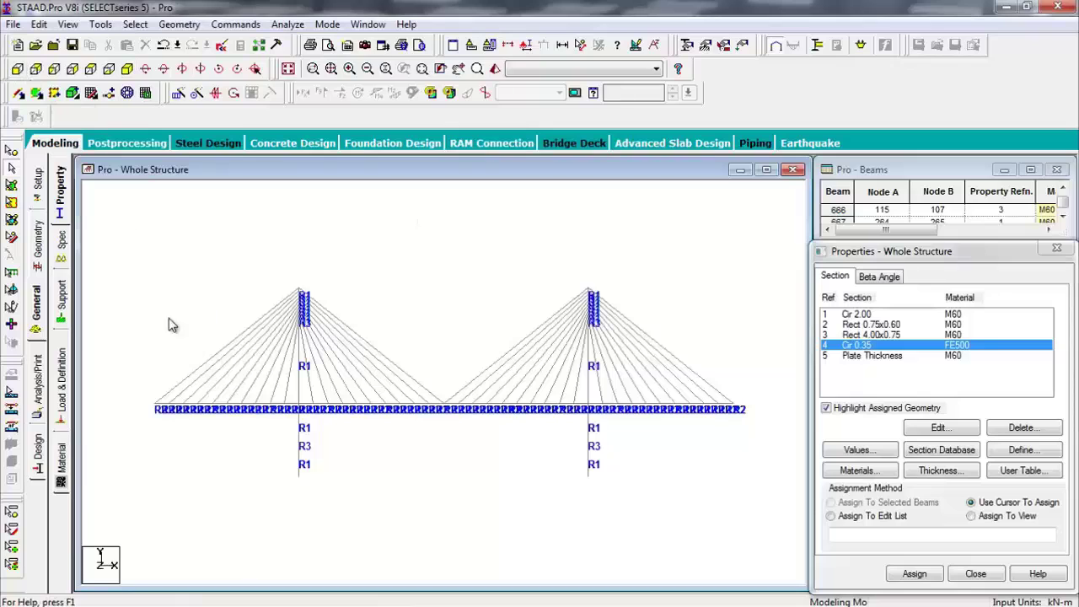
left_click_drag(288, 385, 139, 283)
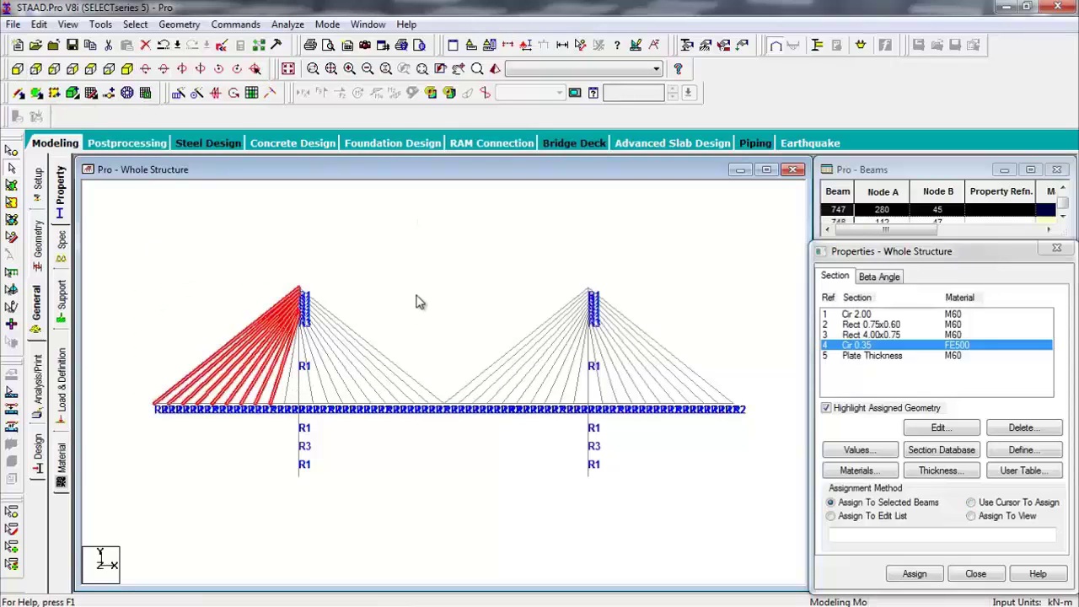
left_click_drag(452, 289, 305, 393, "ctrl")
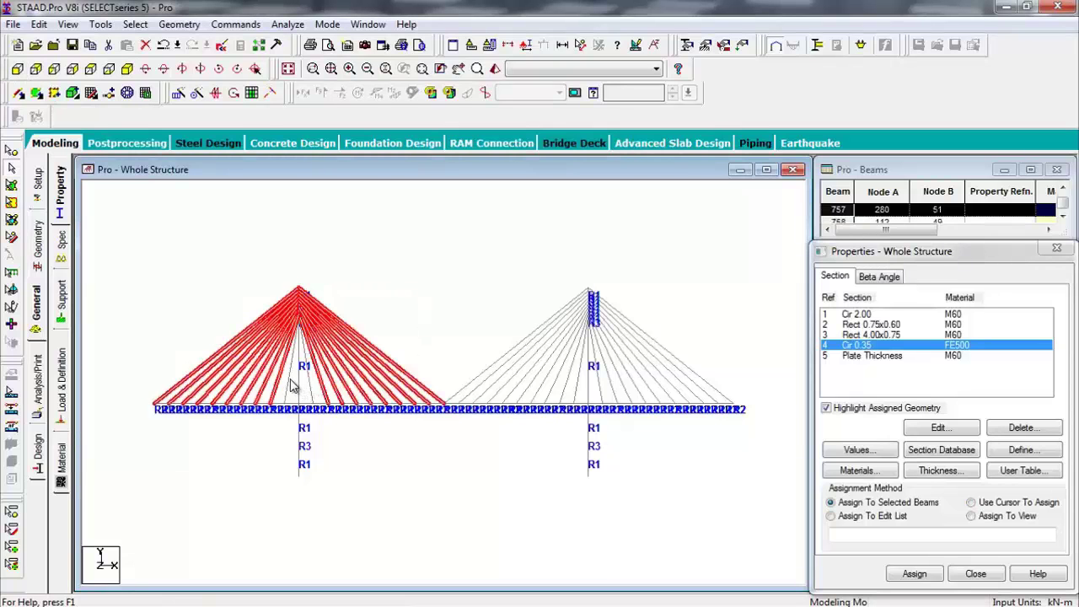
left_click(290, 380, "ctrl")
left_click(310, 387, "ctrl")
left_click_drag(440, 258, 586, 398, "ctrl")
left_click_drag(693, 320, 595, 392, "ctrl")
left_click(126, 68)
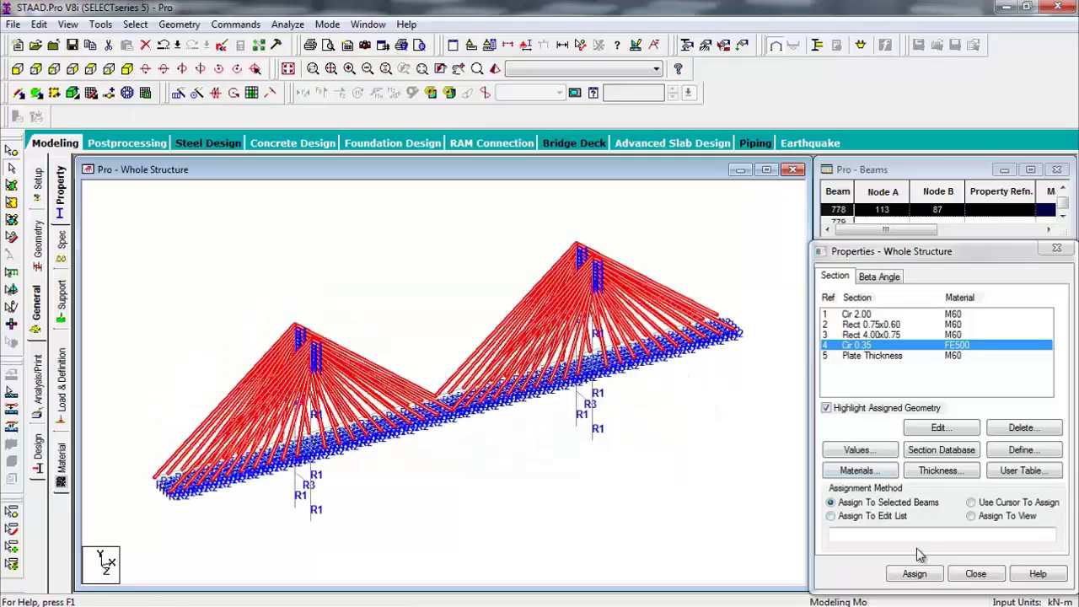
left_click(916, 575)
left_click(957, 461)
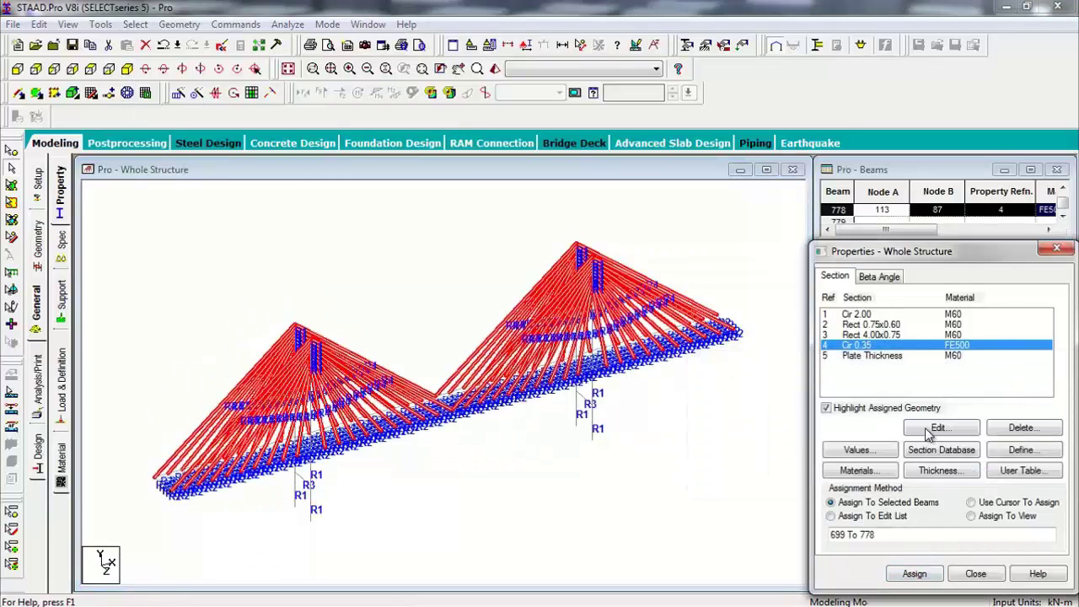
left_click(754, 410)
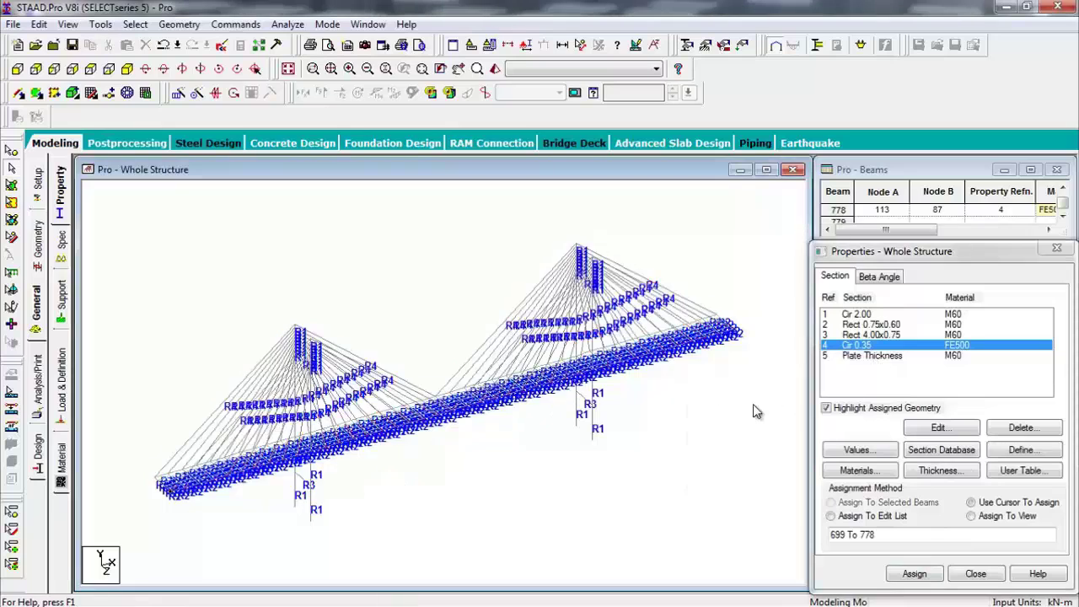
Assign the M60 plate thickness property to all the bridge's deck plates using the Assign To View method.
left_click(880, 357)
left_click(982, 517)
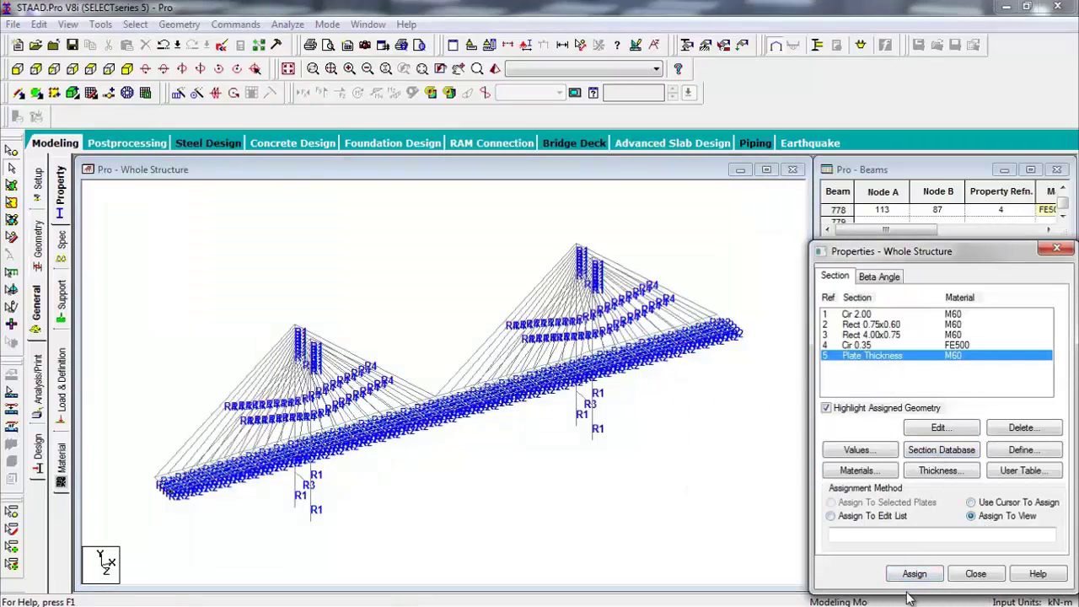
left_click(914, 574)
left_click(956, 461)
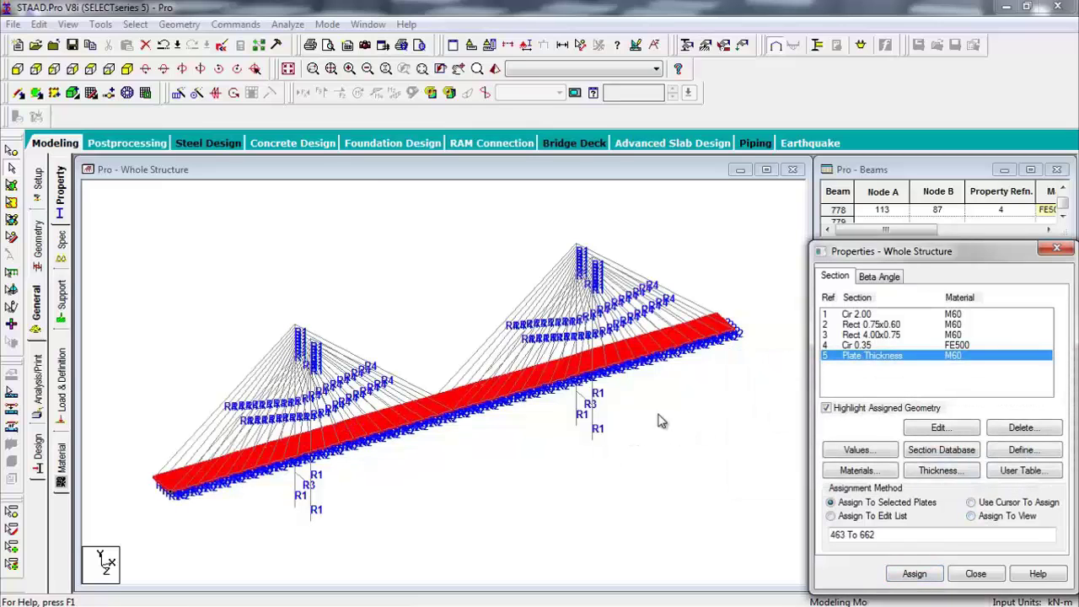
left_click(691, 395)
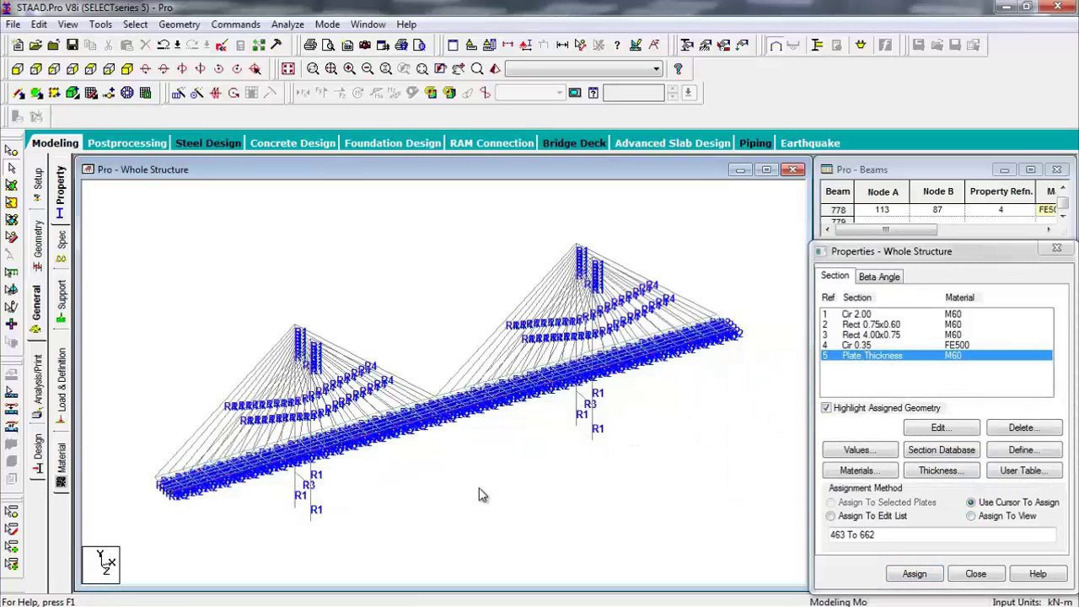
Select all members with the Cir 0.35 section and add a Cable beam specification with an unstressed length of 0 m.
middle_click_drag(479, 488, 482, 451)
left_click(858, 346)
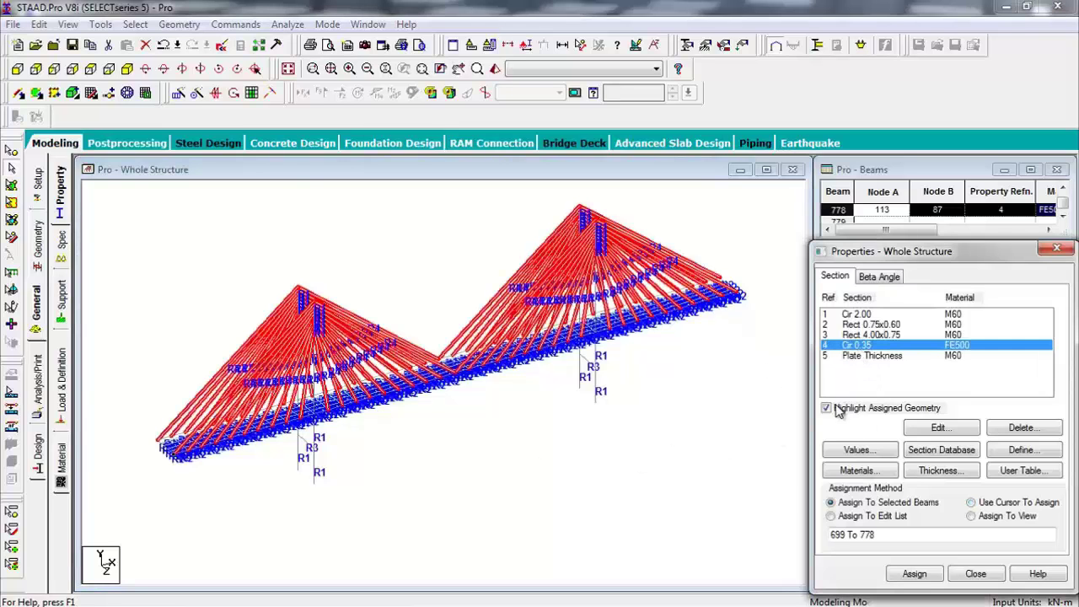
middle_click_drag(323, 339, 316, 353)
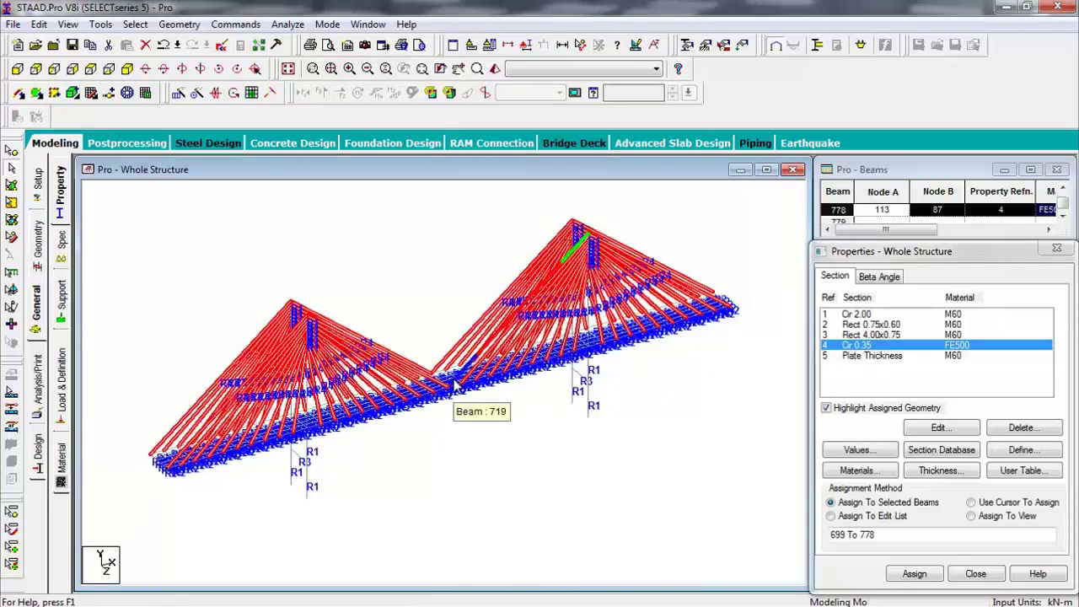
left_click(63, 244)
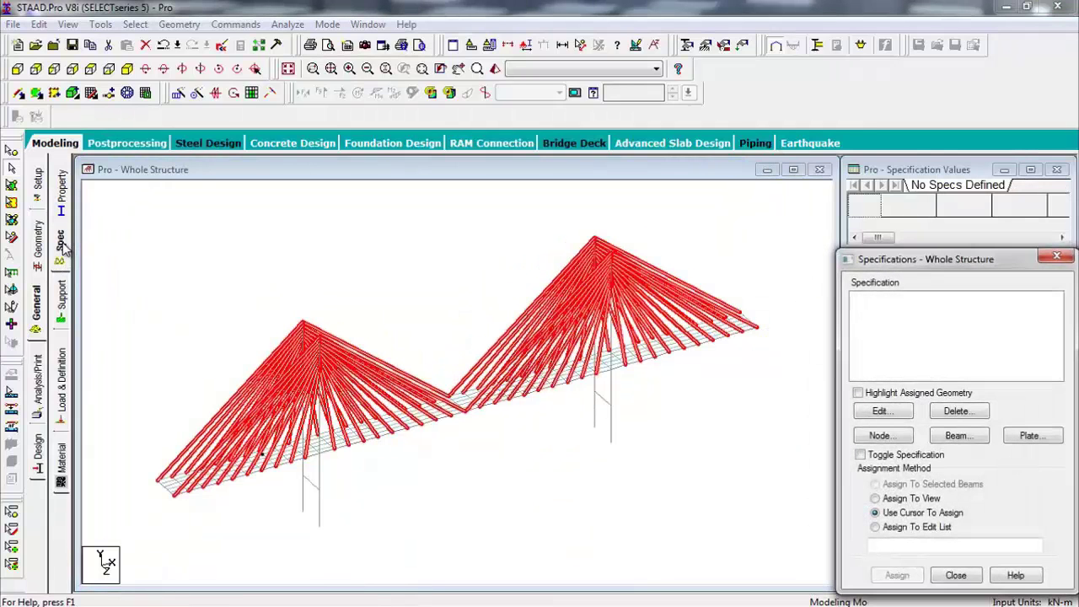
left_click(947, 443)
left_click(993, 313)
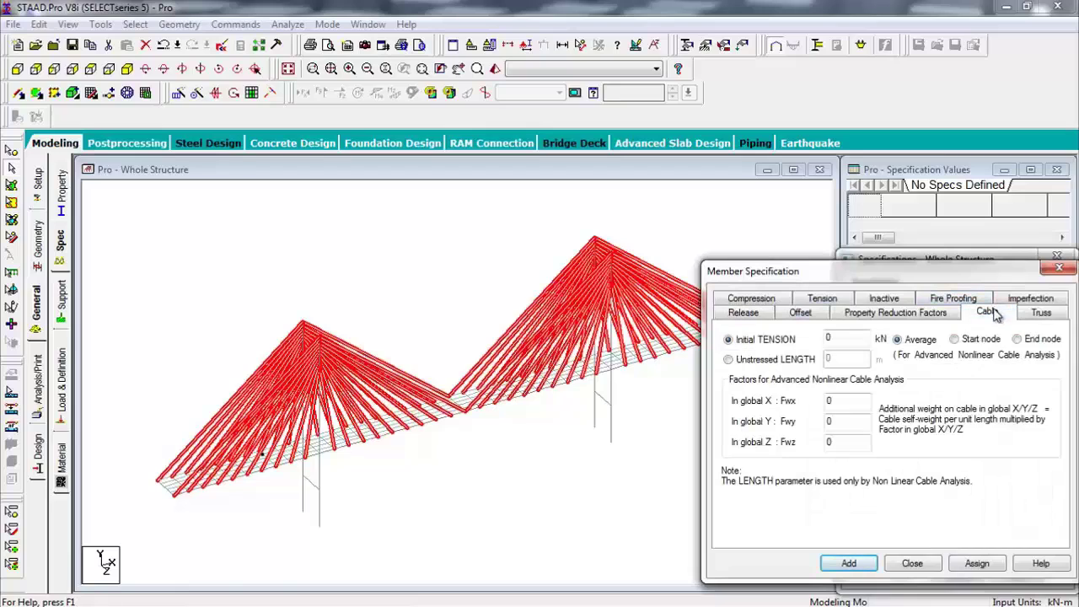
left_click(730, 360)
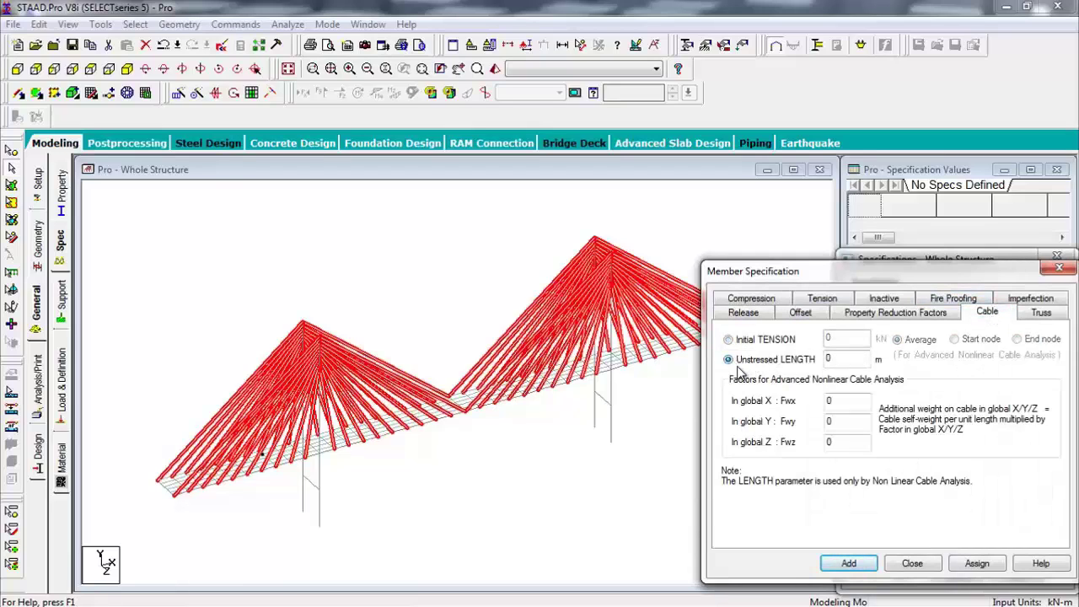
left_click(849, 564)
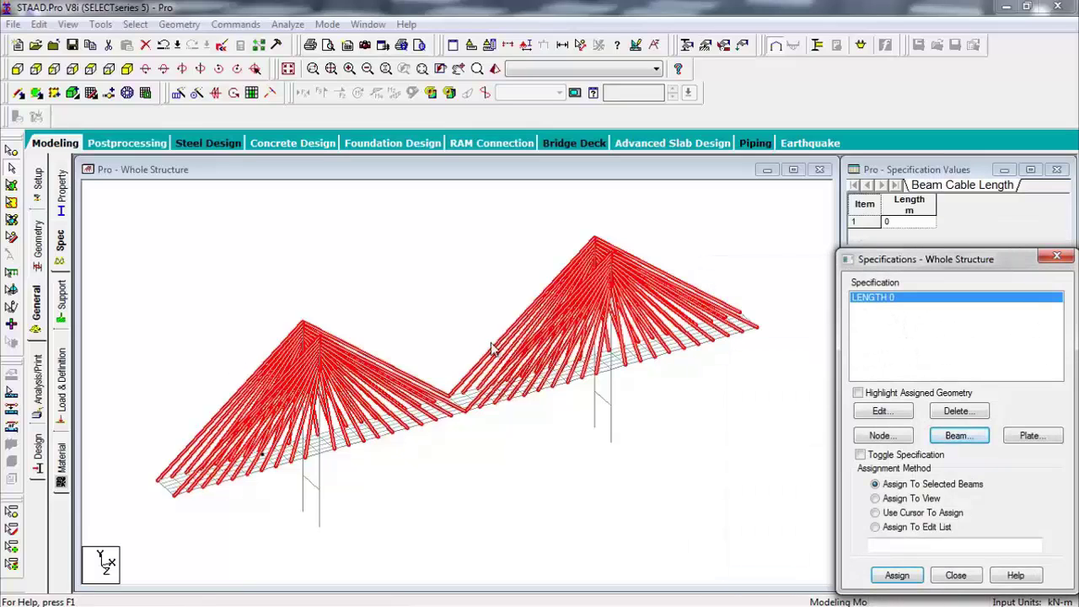
Assign the LENGTH 0 cable specification to the selected stay cables and clear the selection.
left_click(897, 575)
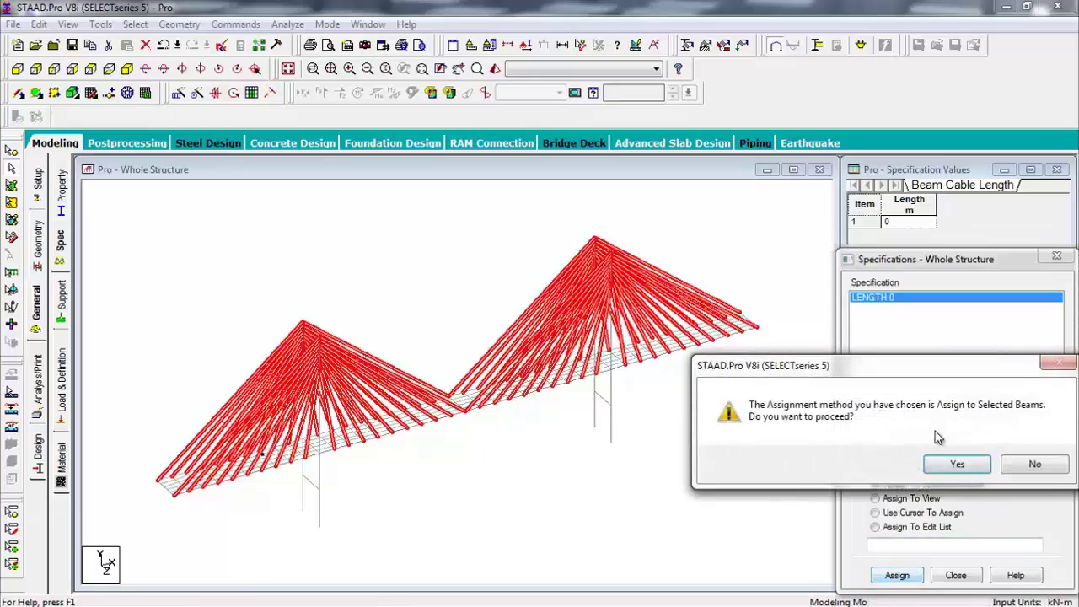
left_click(952, 464)
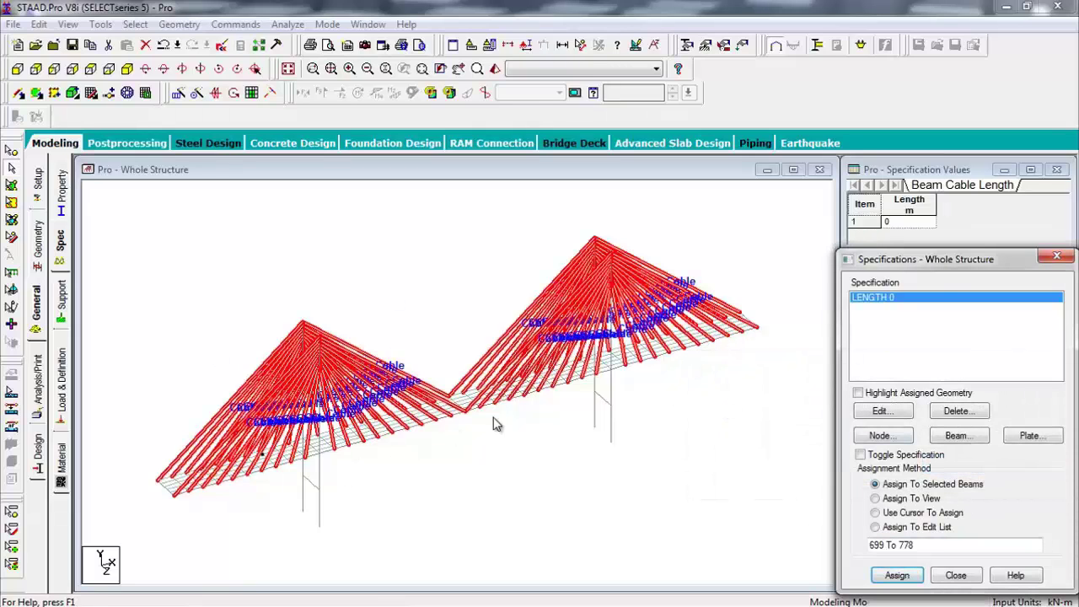
left_click(189, 287)
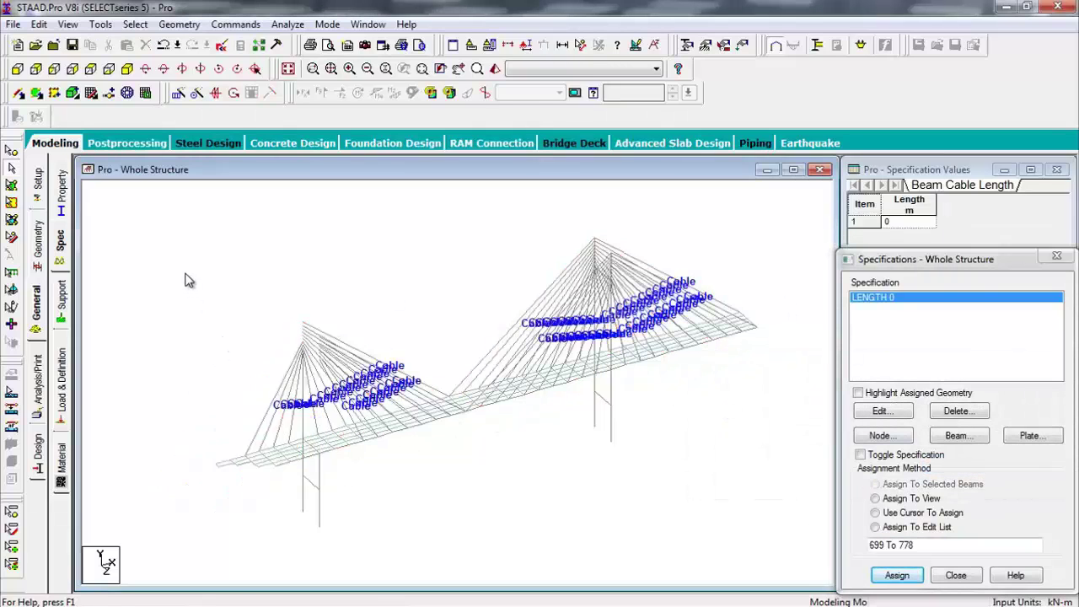
Open the 3D rendered view of the whole bridge structure.
right_click(214, 354)
left_click(253, 335)
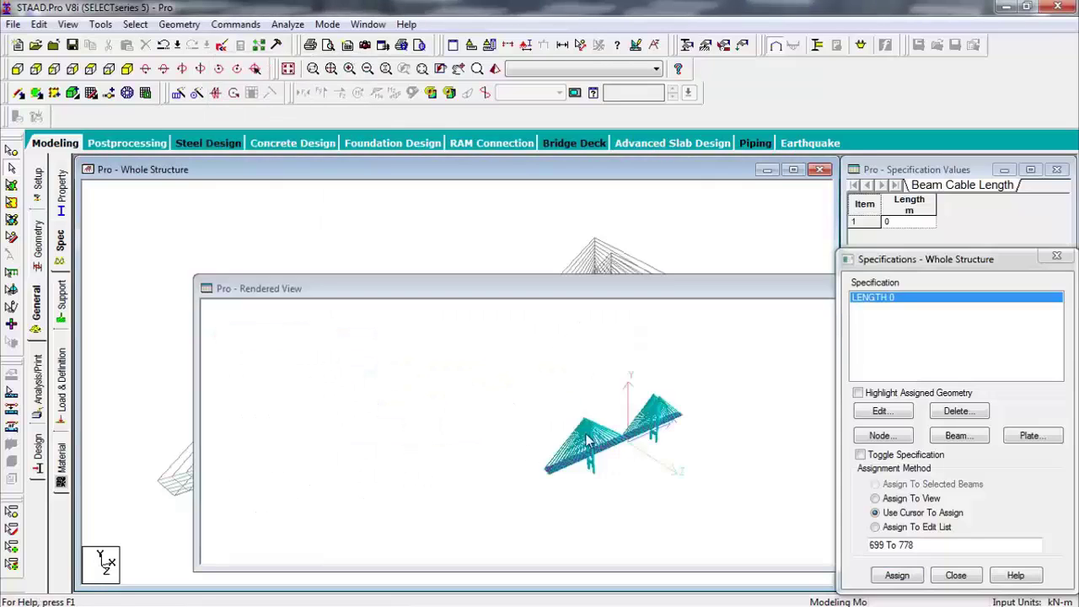
Rotate the rendered bridge to inspect its cables and pylons, and close the rendered view.
left_click_drag(610, 427, 804, 439)
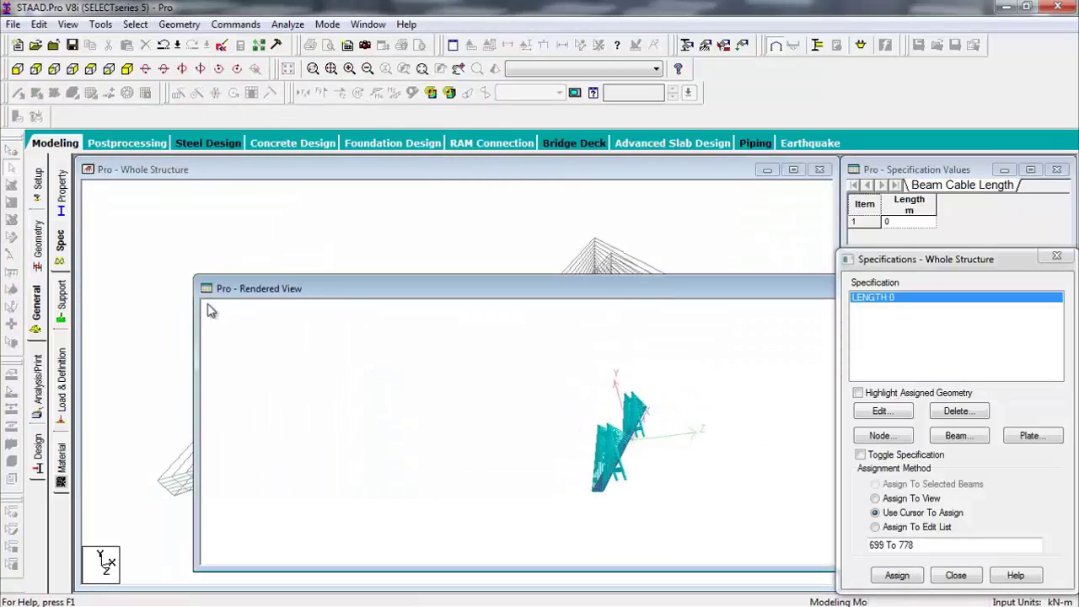
left_click(211, 291)
left_click(241, 402)
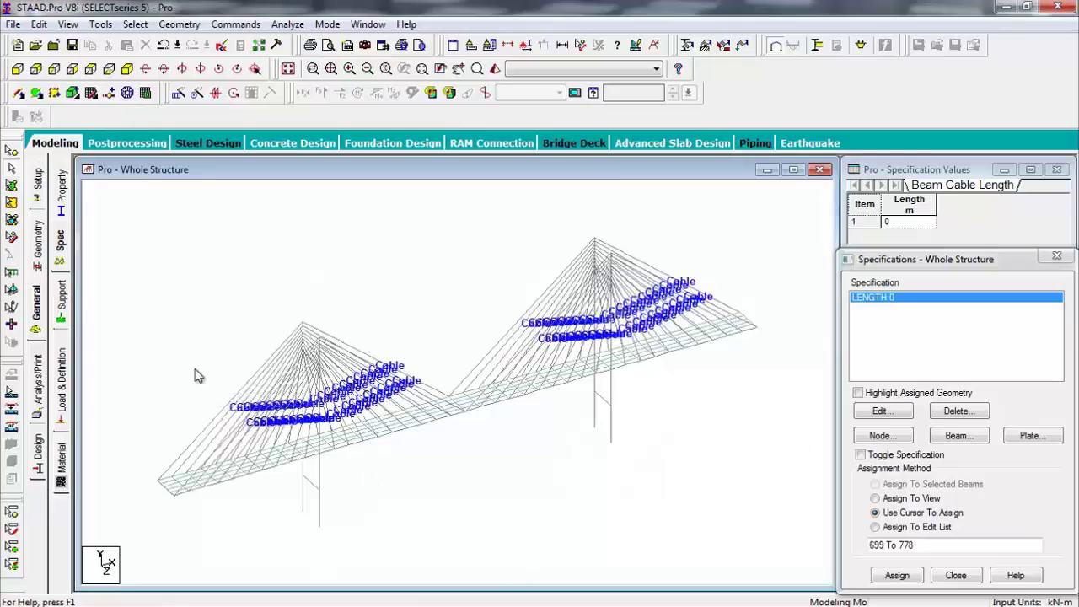
Create a fixed support definition for the bridge model.
left_click(66, 300)
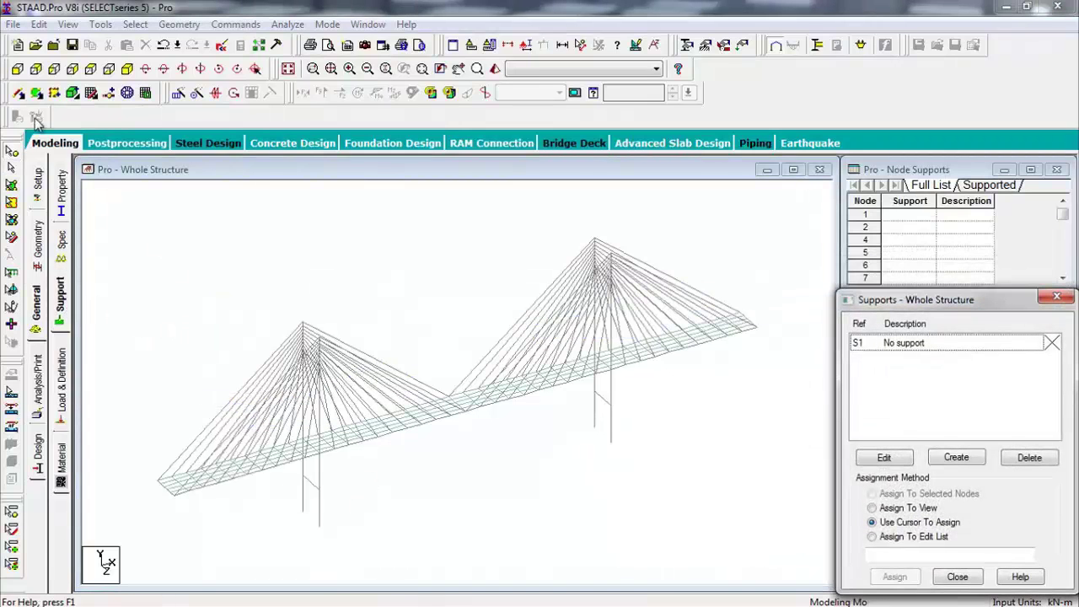
left_click(17, 69)
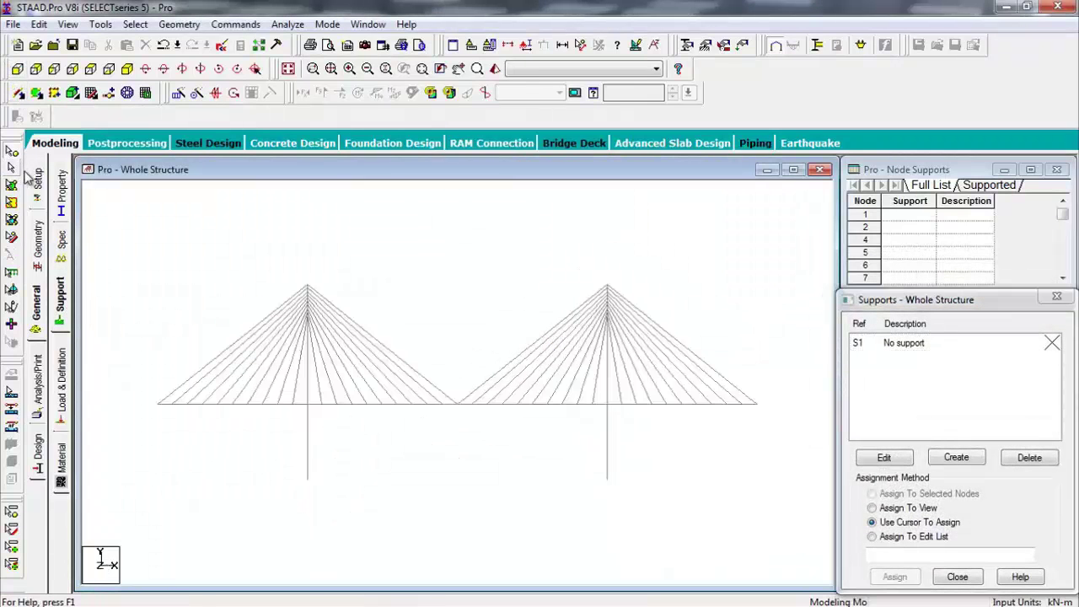
left_click(955, 457)
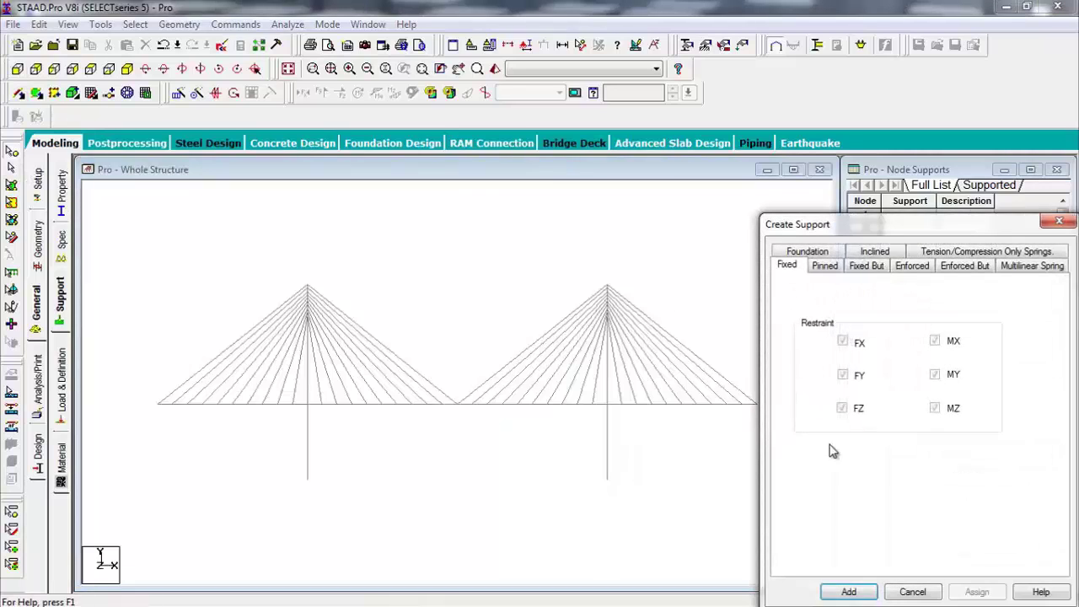
left_click(849, 592)
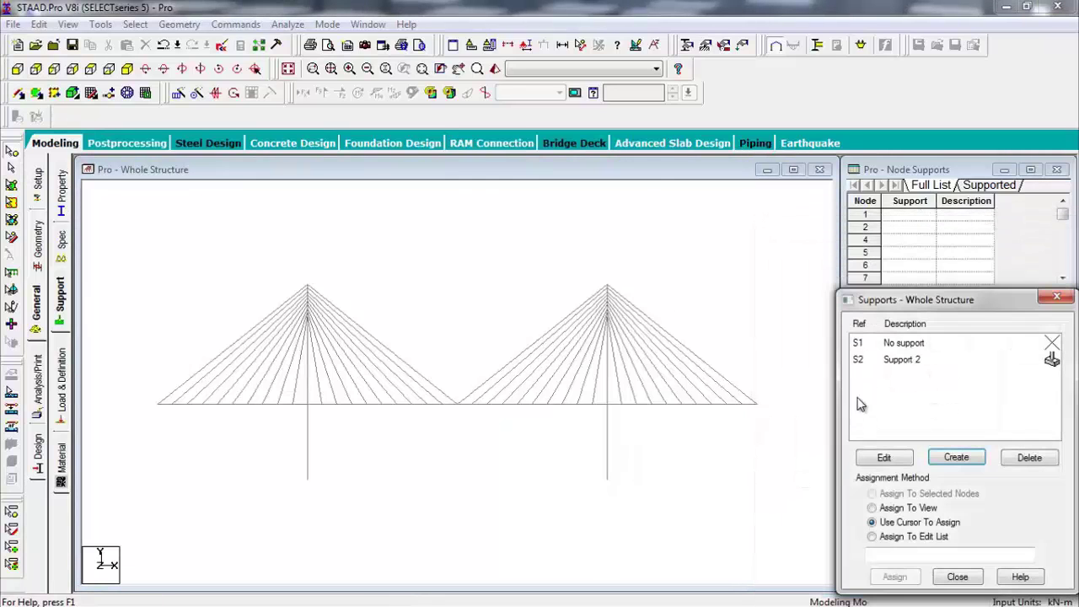
Assign the fixed support S2 to the base nodes of both pylons.
left_click(861, 362)
left_click(508, 515)
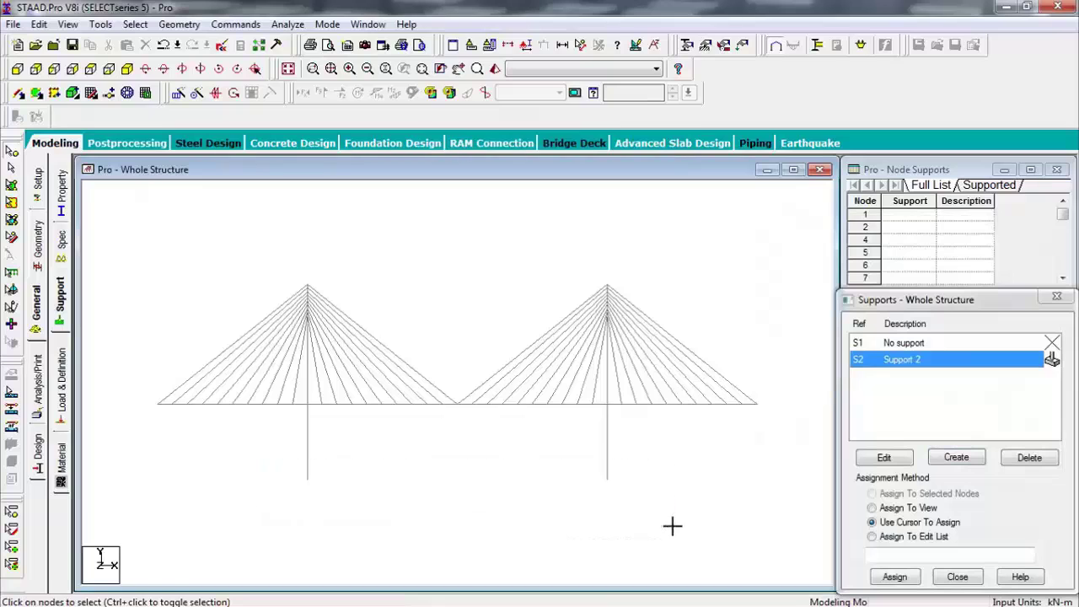
left_click_drag(672, 526, 674, 527)
left_click(894, 577)
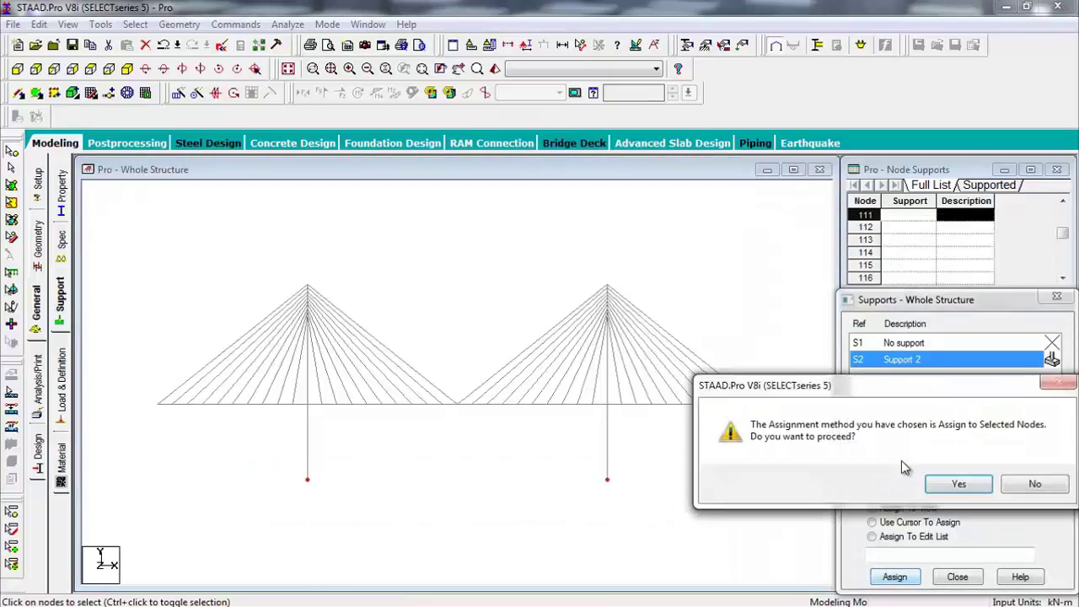
left_click(957, 483)
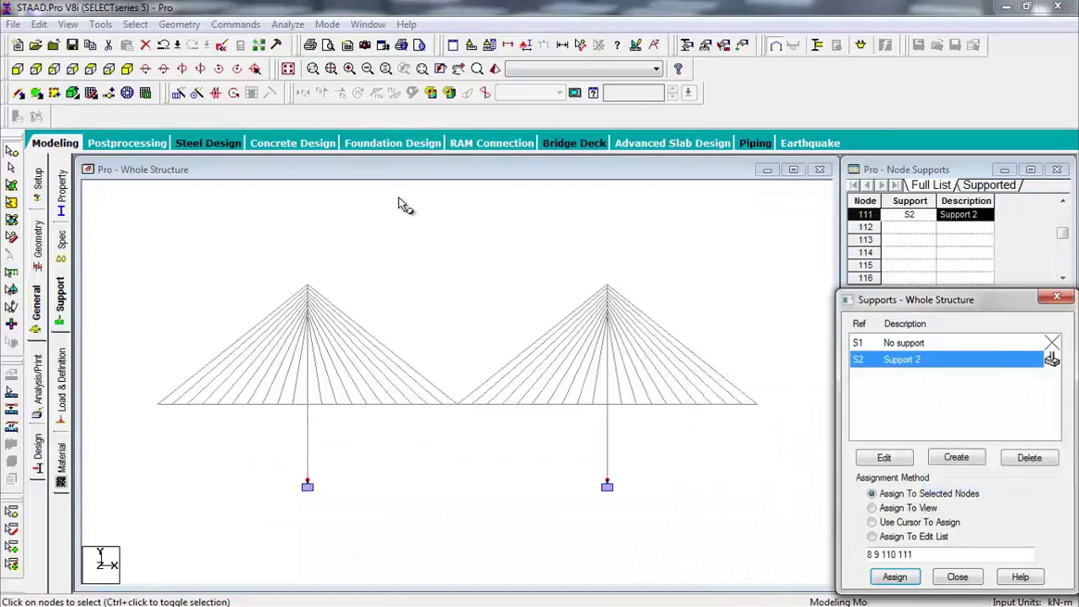
Show the supported bridge isometrically and examine it up close from several angles in the 3D rendering.
left_click(126, 68)
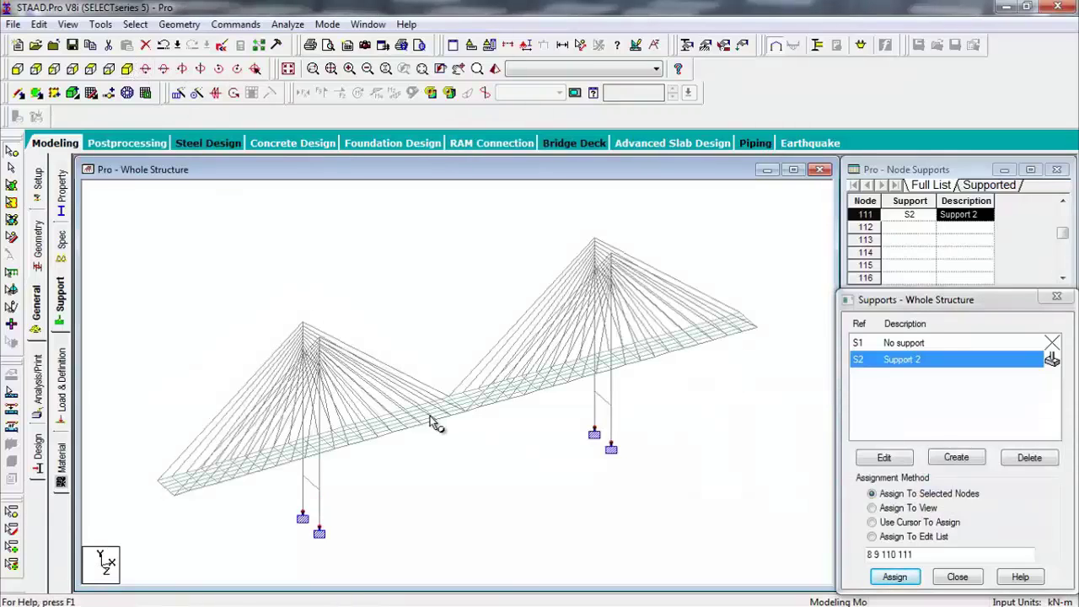
right_click(419, 482)
left_click(497, 466)
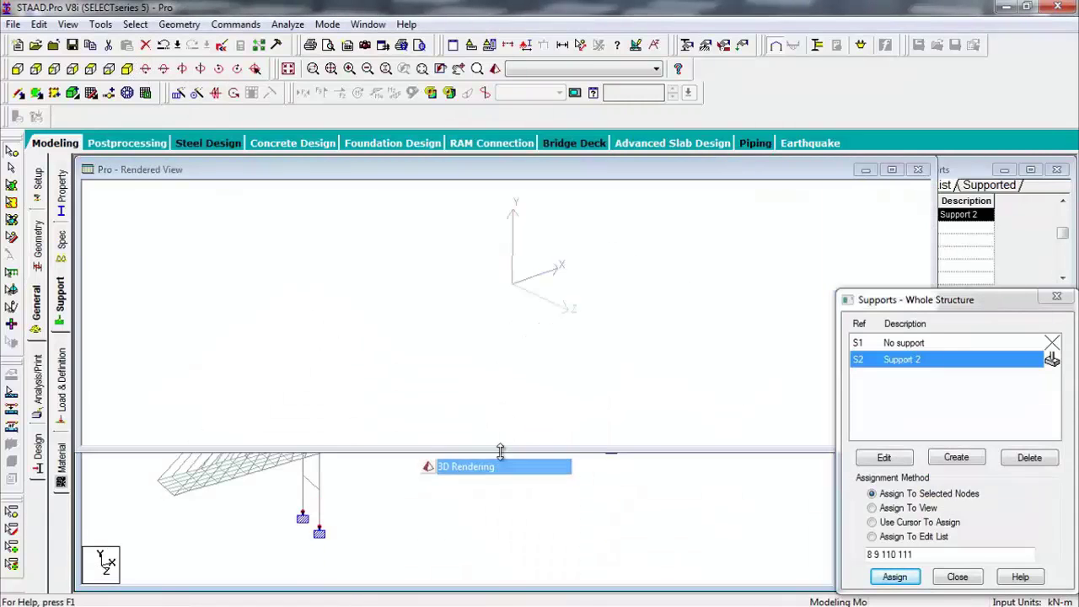
left_click(918, 169)
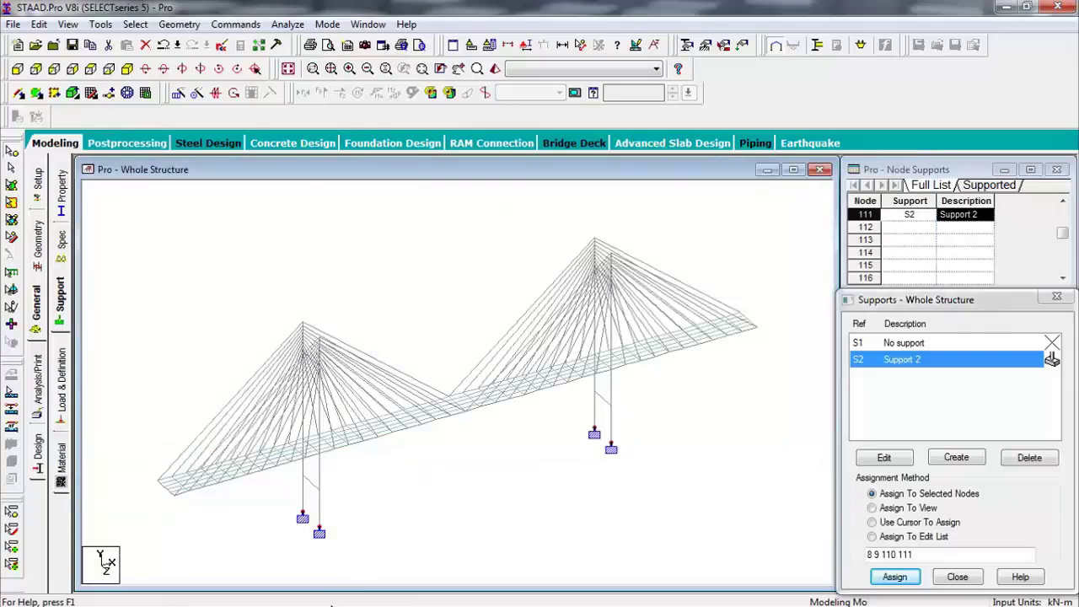
left_click(871, 521)
right_click(451, 517)
left_click(506, 505)
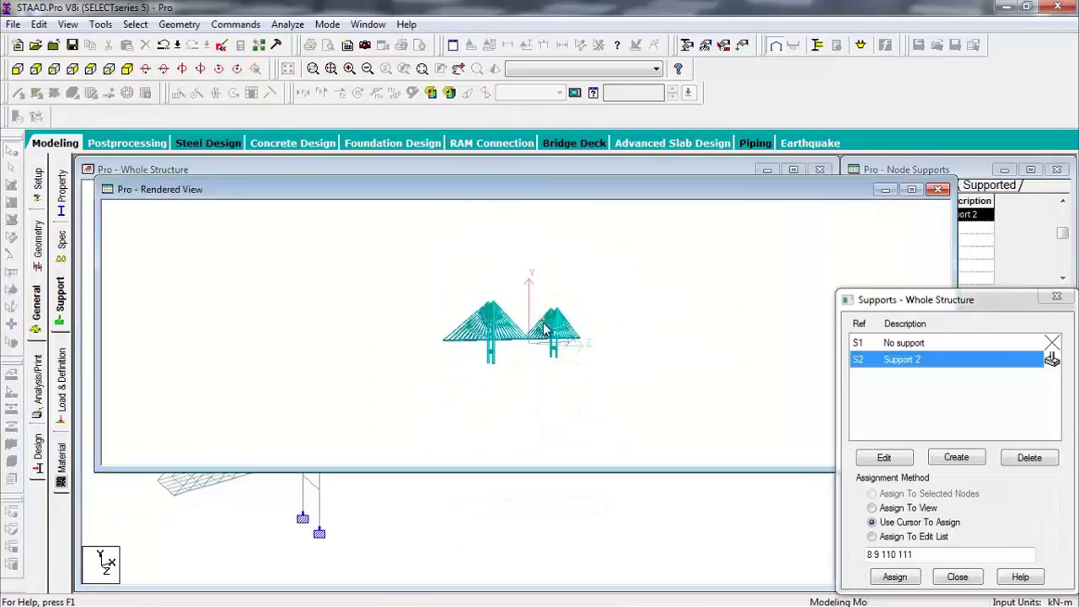
left_click(312, 70)
left_click_drag(433, 413, 553, 318)
left_click_drag(431, 291, 507, 349)
left_click_drag(536, 405, 578, 330)
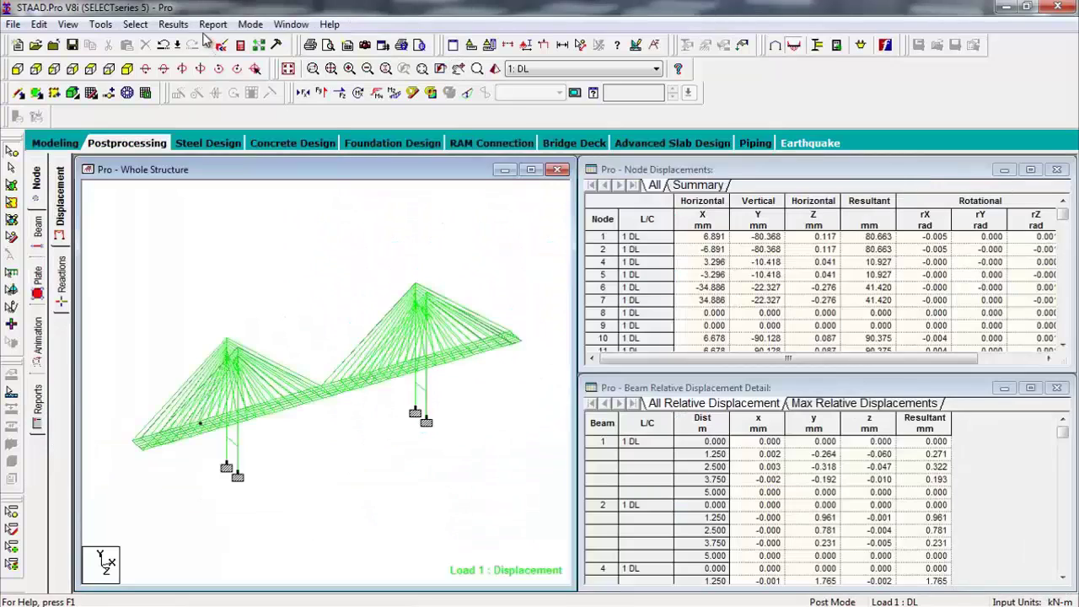
Set the displacement result scale to 1 mm per m and view the deflected bridge in elevation.
left_click(173, 23)
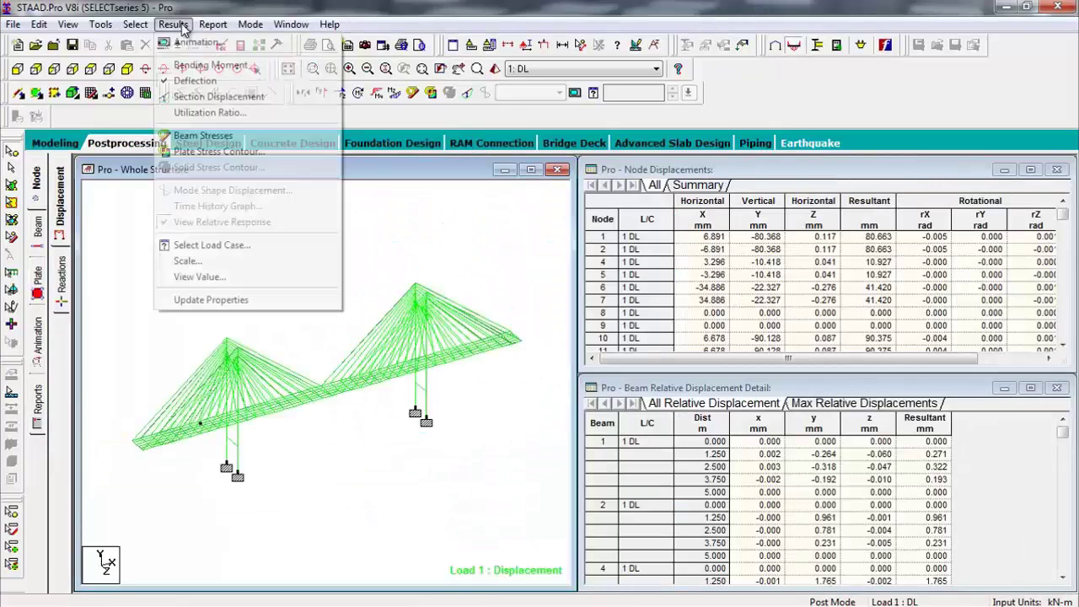
left_click(194, 261)
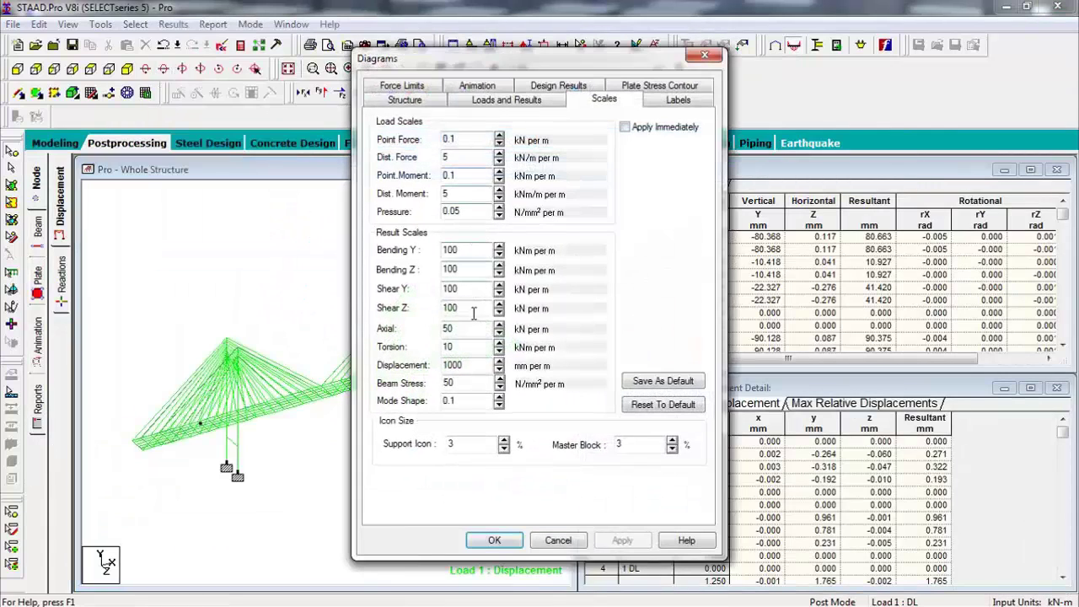
left_click_drag(466, 364, 402, 359)
type("100")
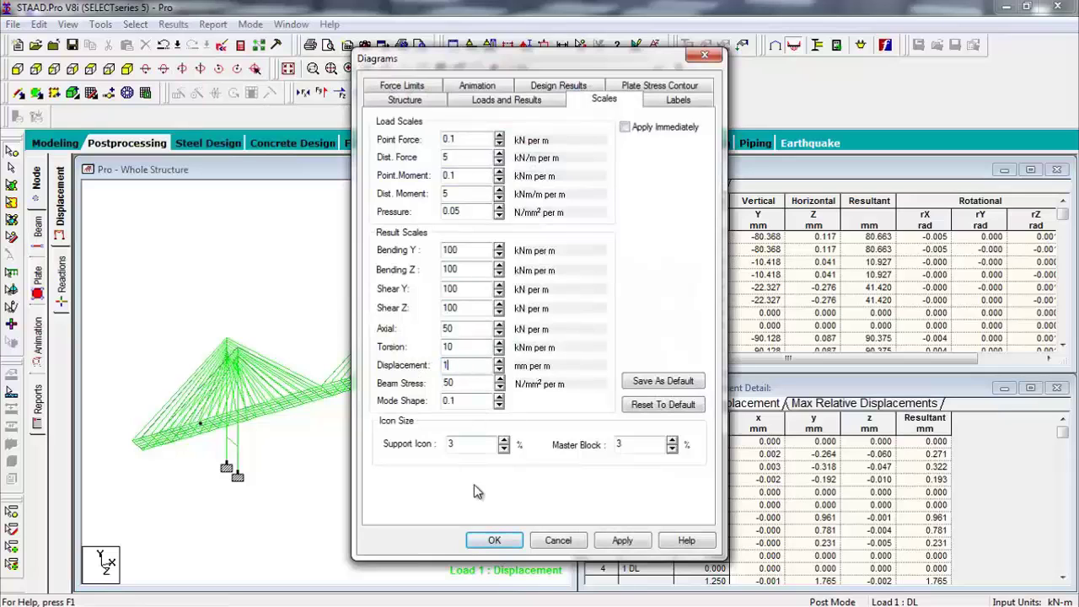
left_click(491, 540)
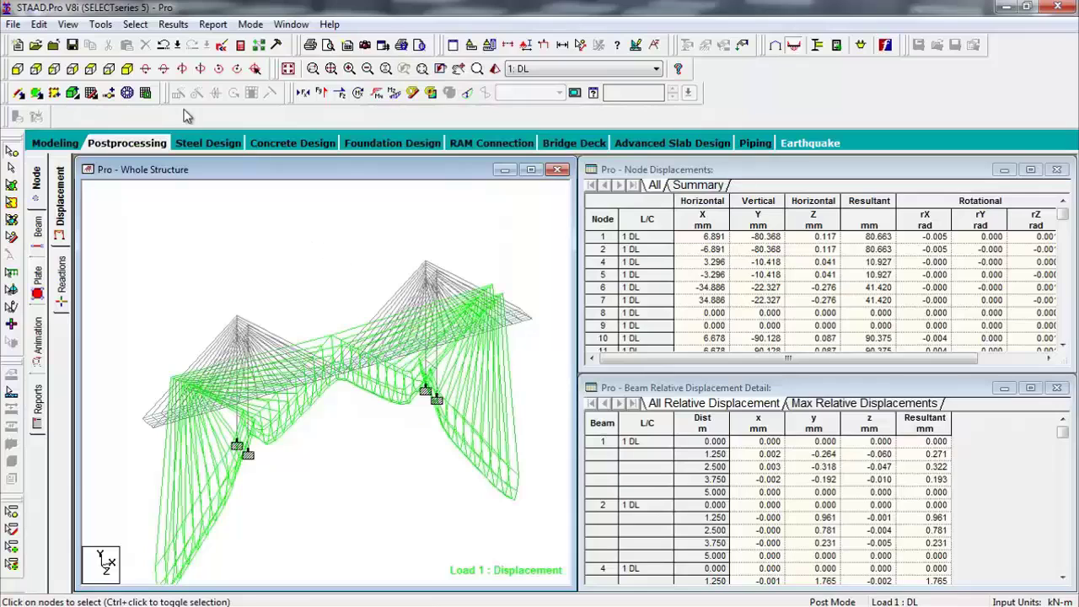
left_click(35, 69)
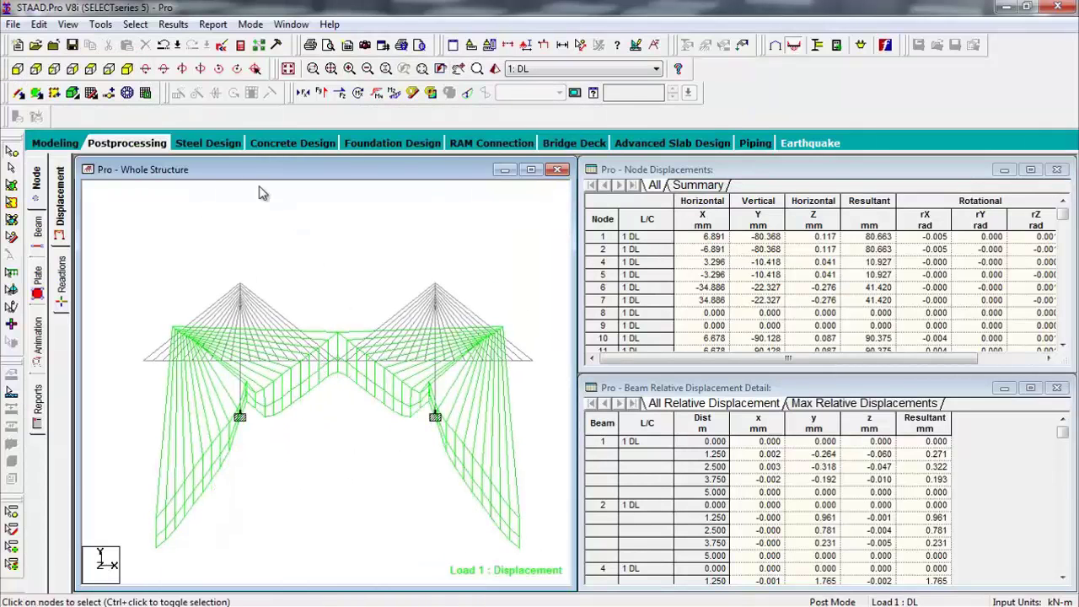
Raise the displacement result scale so the deflected shape is drawn with far less exaggeration.
left_click(173, 24)
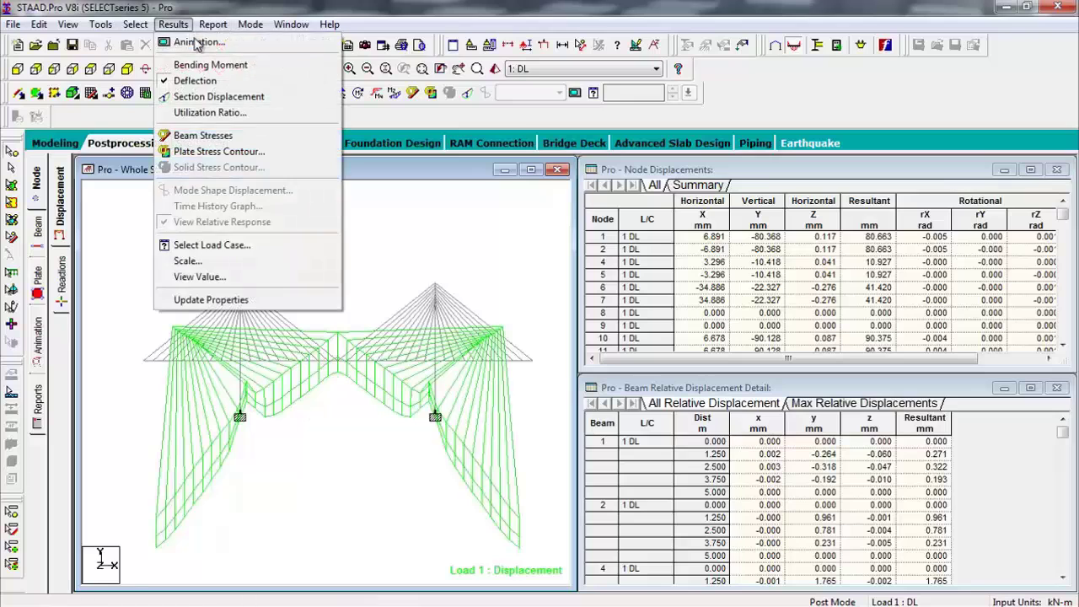
left_click(228, 261)
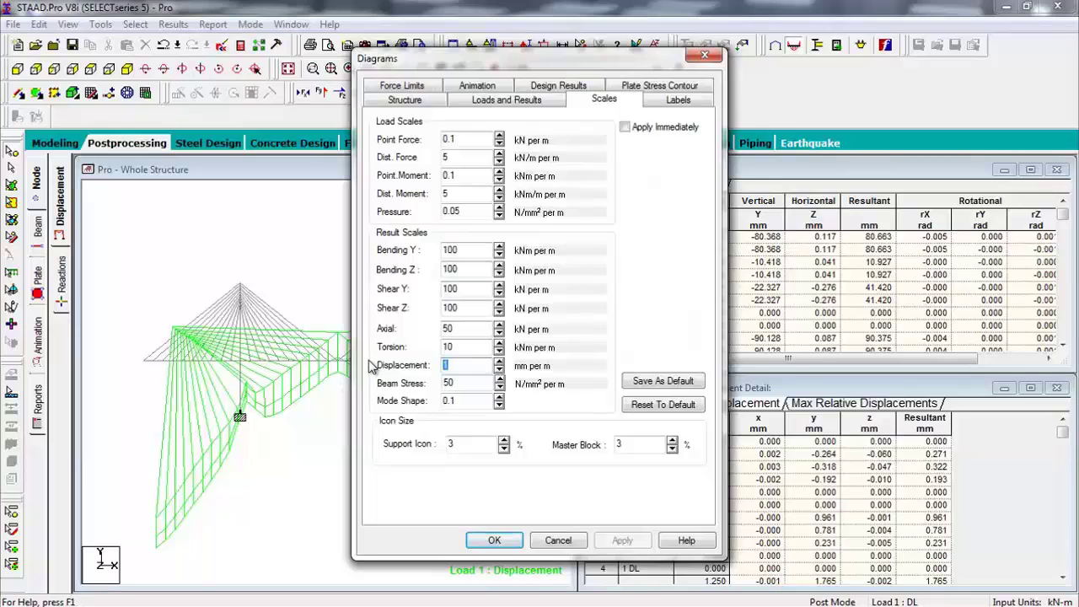
left_click(494, 540)
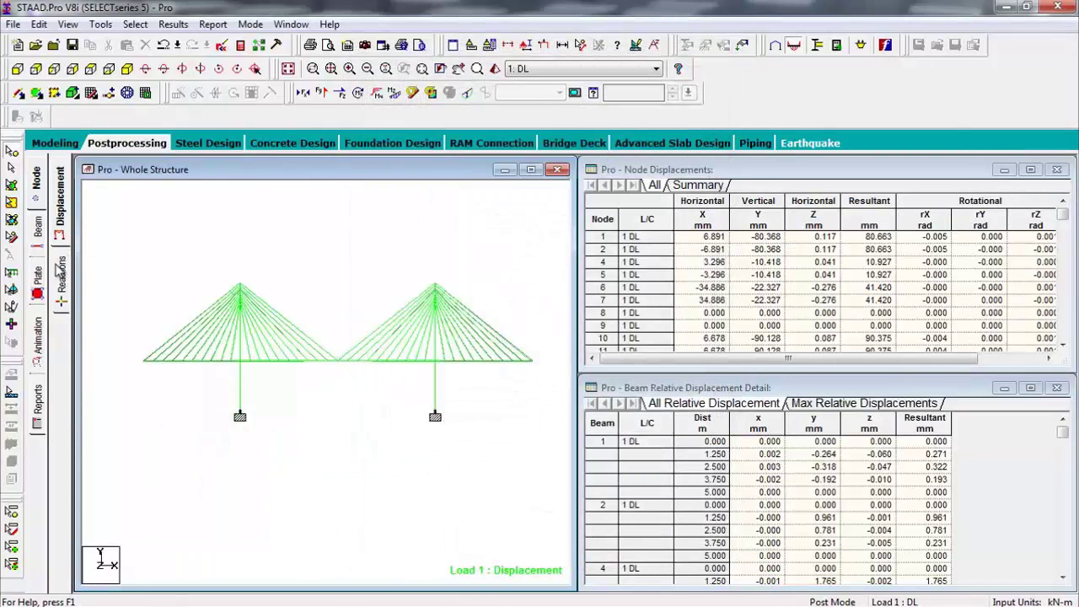
Display the Max Absolute plate stress contour for load case 1: DL and view the deck isometrically.
left_click(172, 24)
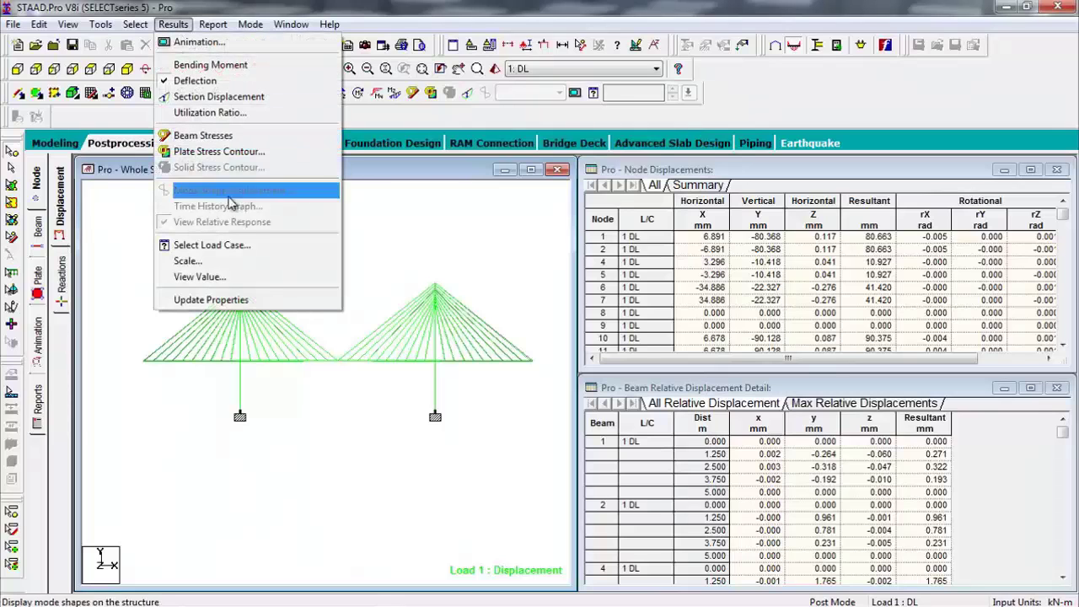
left_click(229, 152)
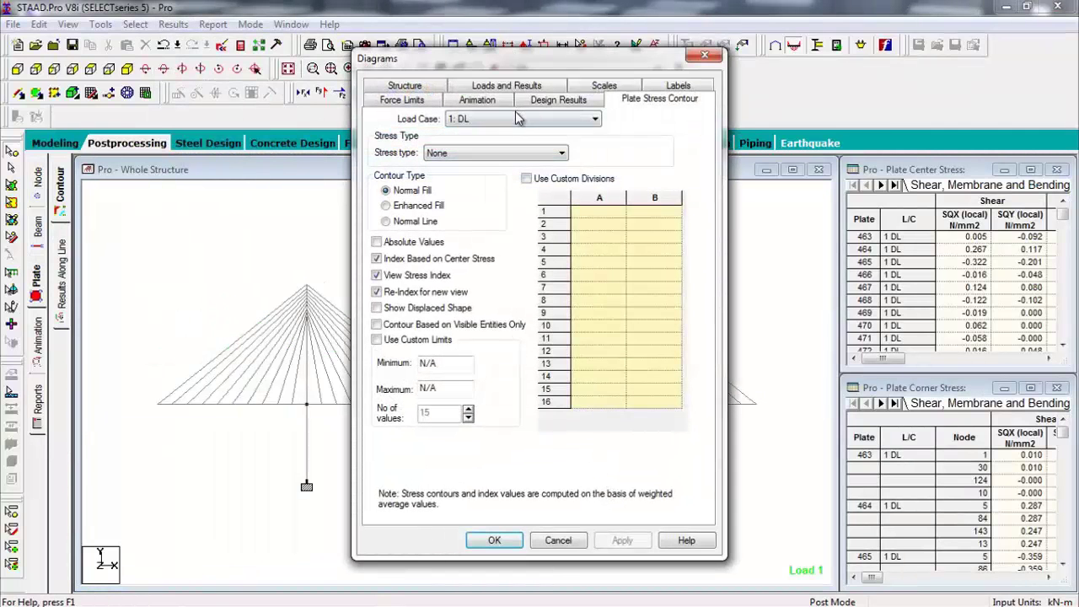
left_click(518, 119)
left_click(465, 156)
left_click(468, 155)
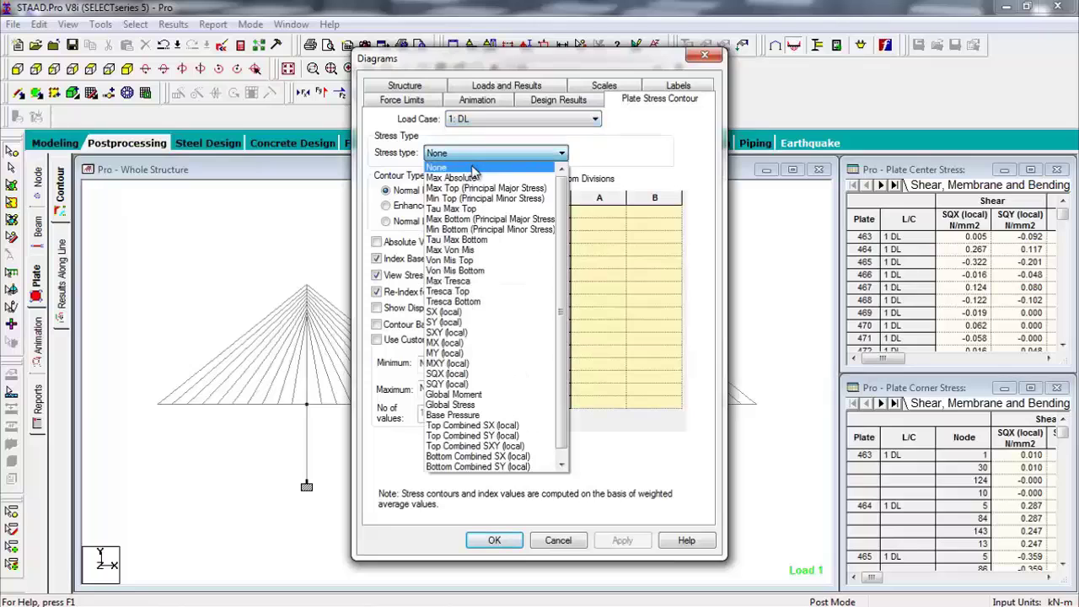
left_click(484, 177)
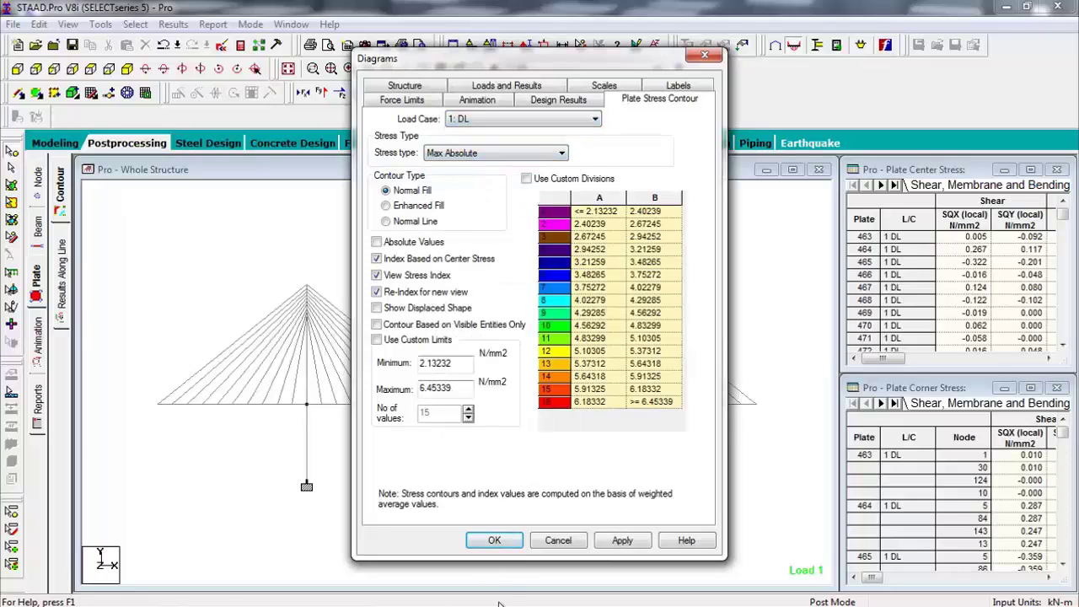
left_click(494, 540)
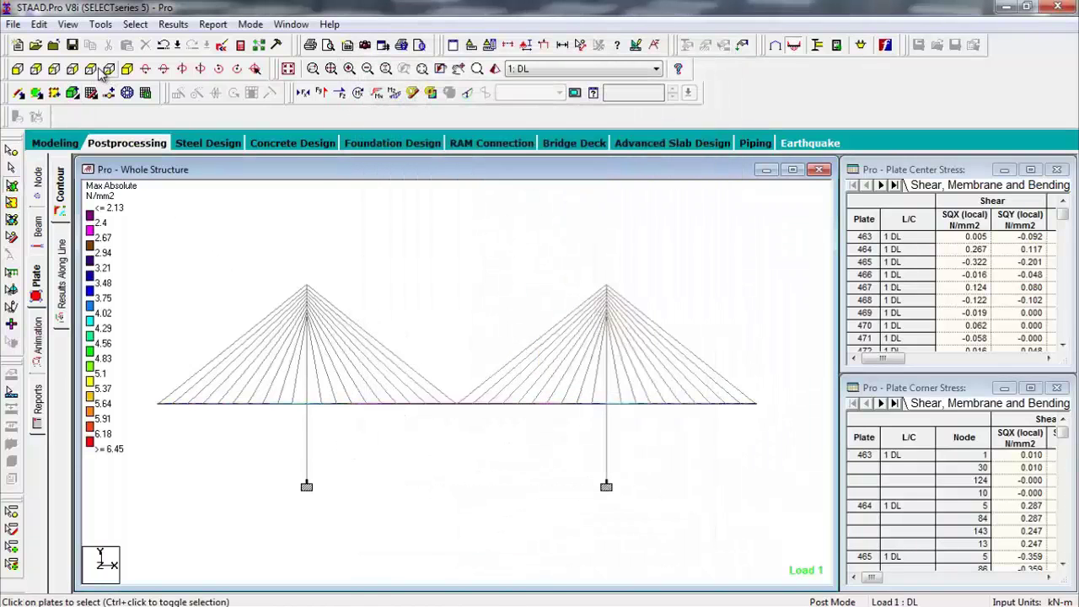
left_click(128, 69)
middle_click_drag(358, 466, 365, 466)
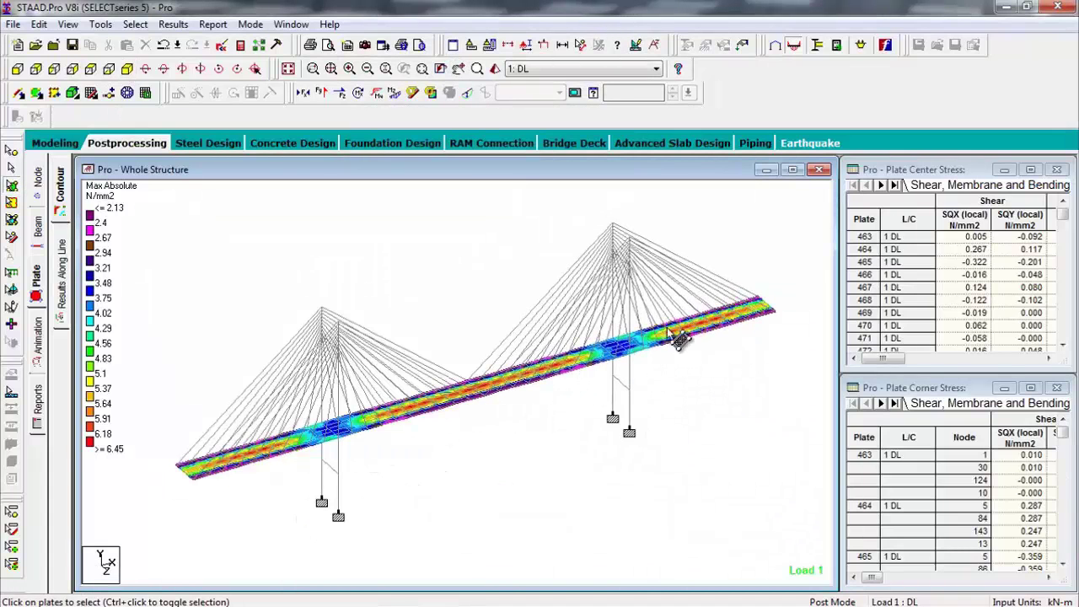
middle_click_drag(470, 498, 439, 494)
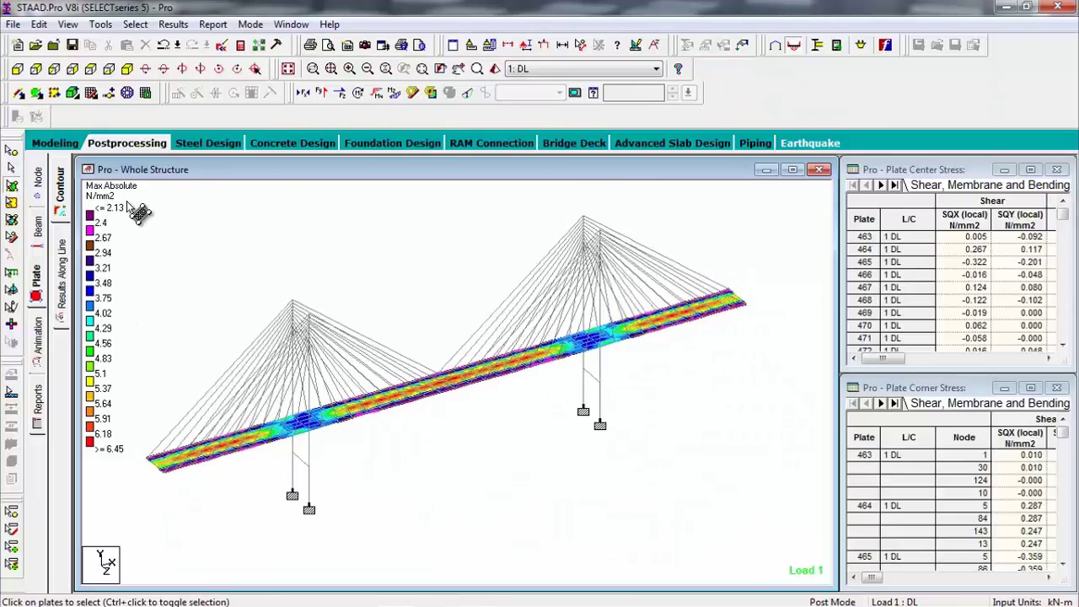
Show the bending Y and bending Z moment diagrams on the bridge's members in front elevation.
left_click(378, 94)
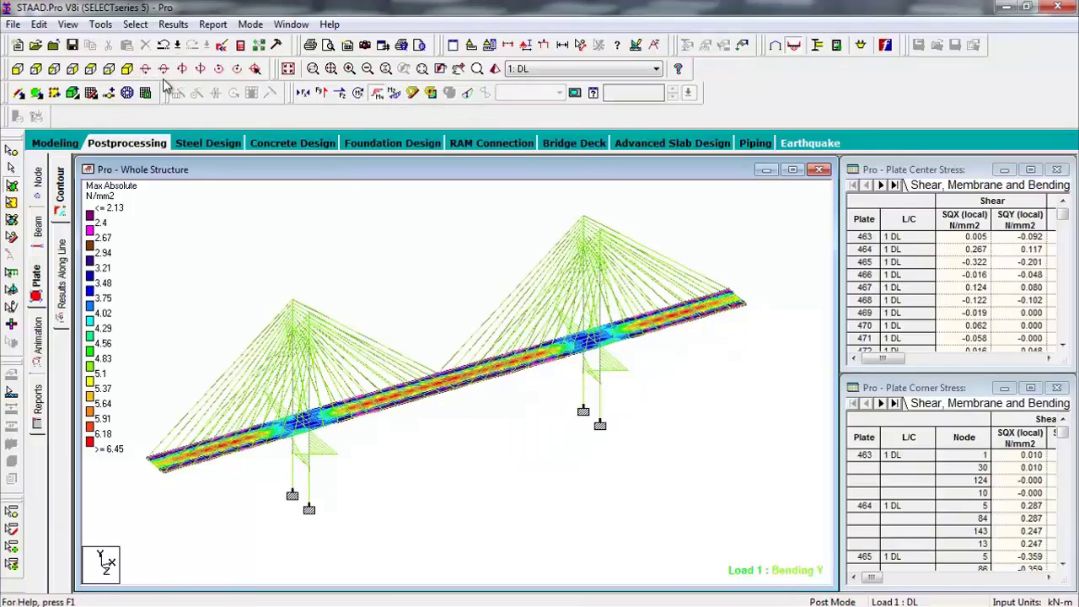
left_click(17, 68)
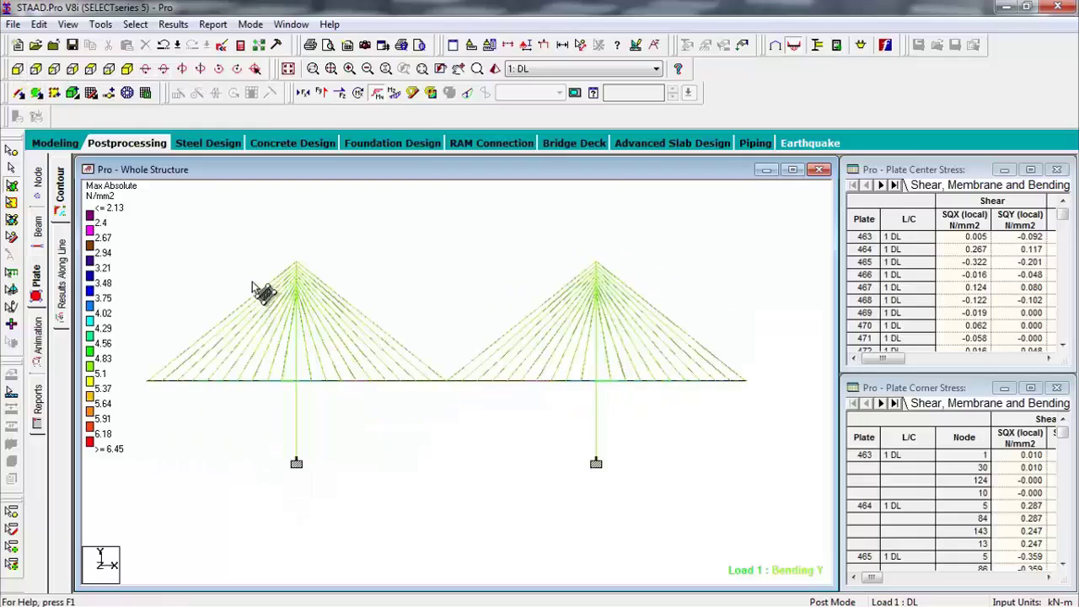
left_click(393, 94)
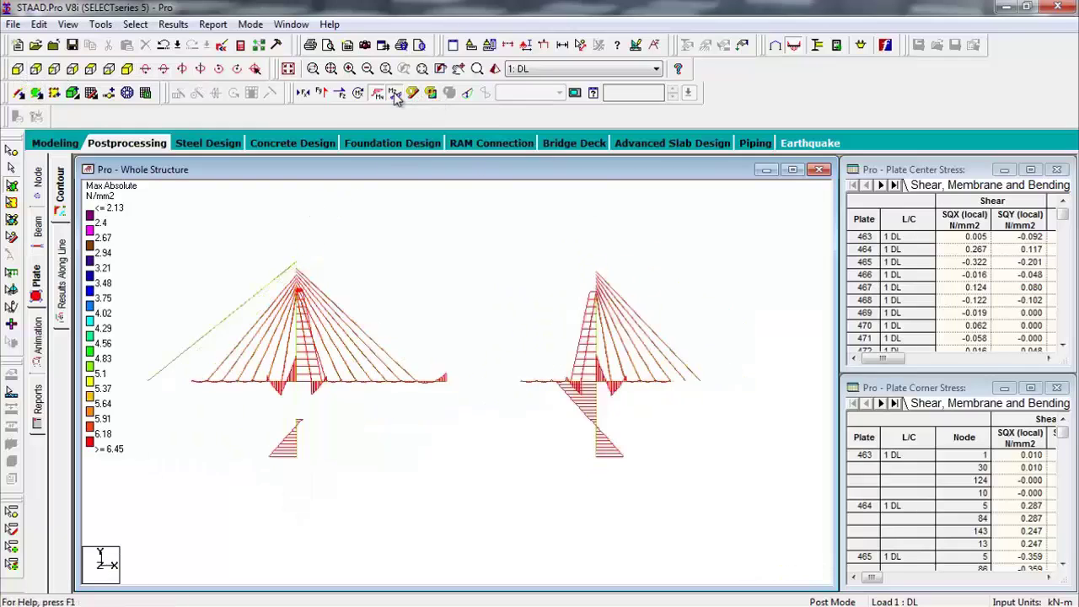
middle_click_drag(552, 455, 542, 436)
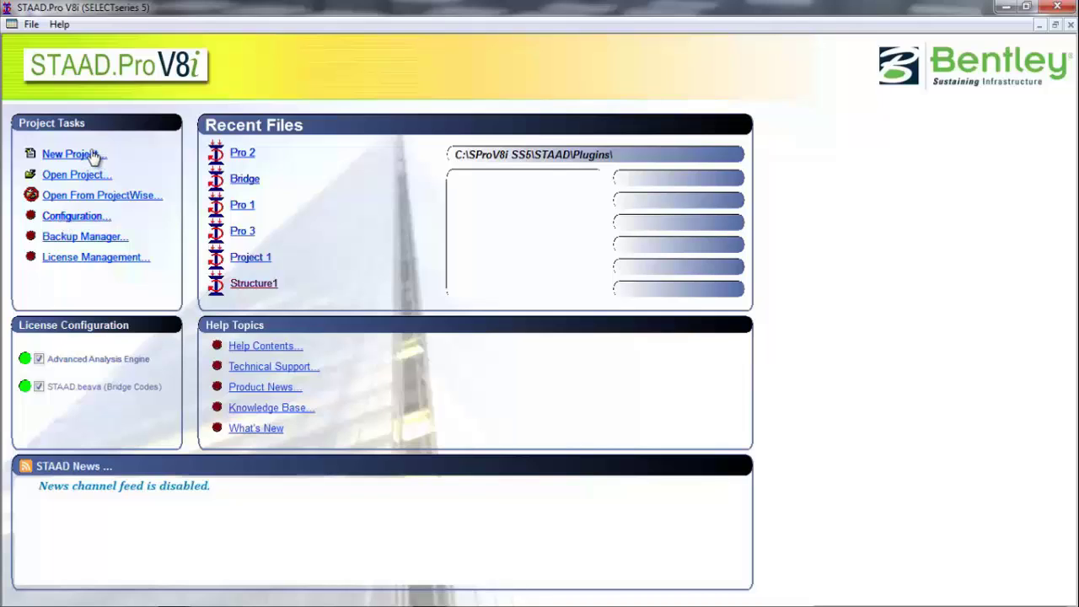
Open the program configuration and set the base unit to Metric.
left_click(67, 217)
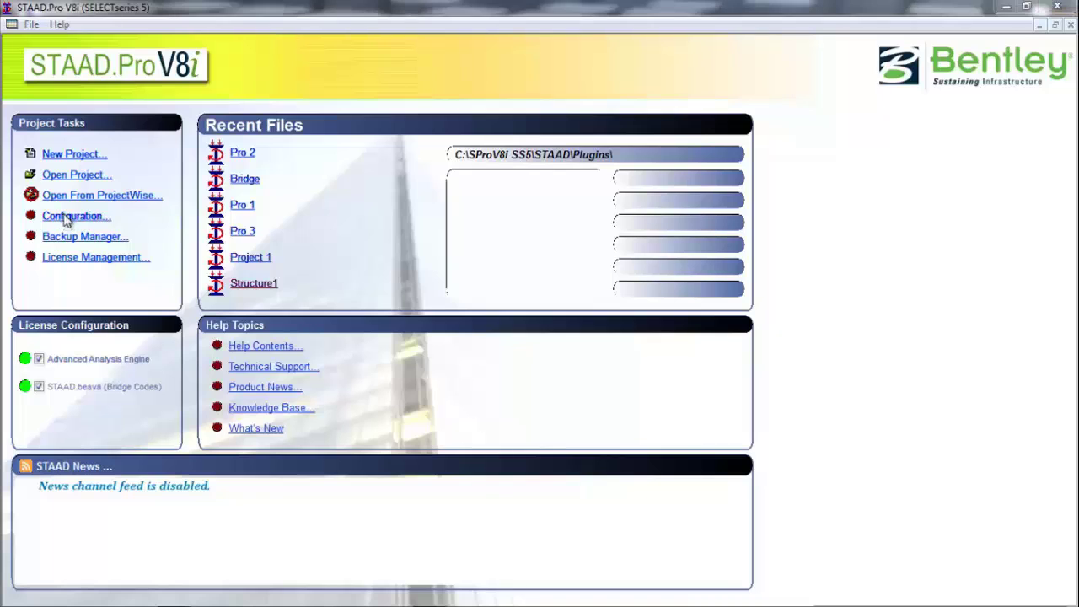
left_click_drag(483, 119, 475, 76)
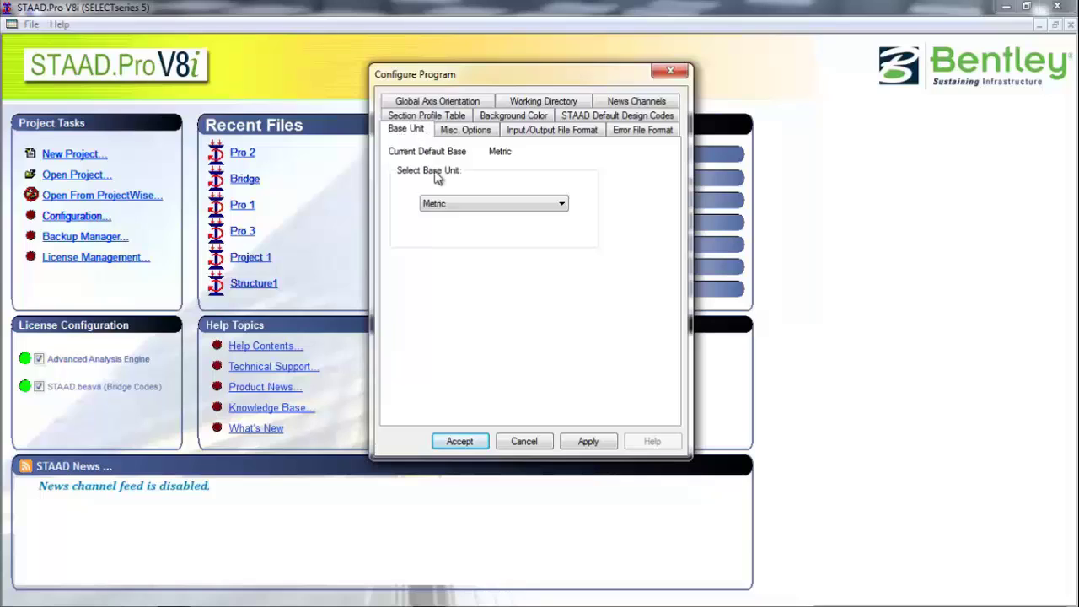
left_click(487, 206)
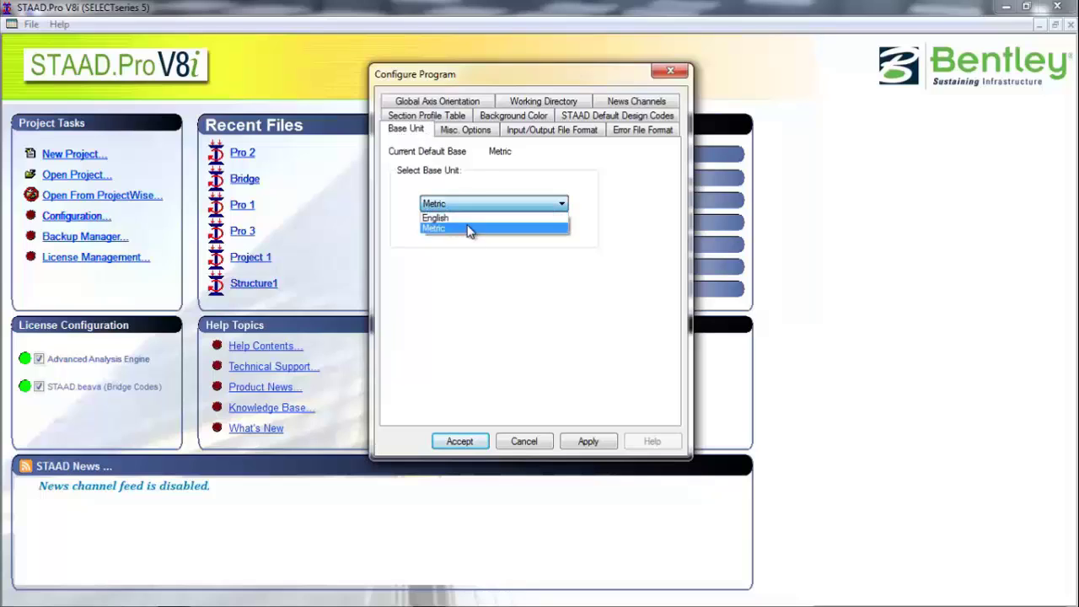
left_click(467, 229)
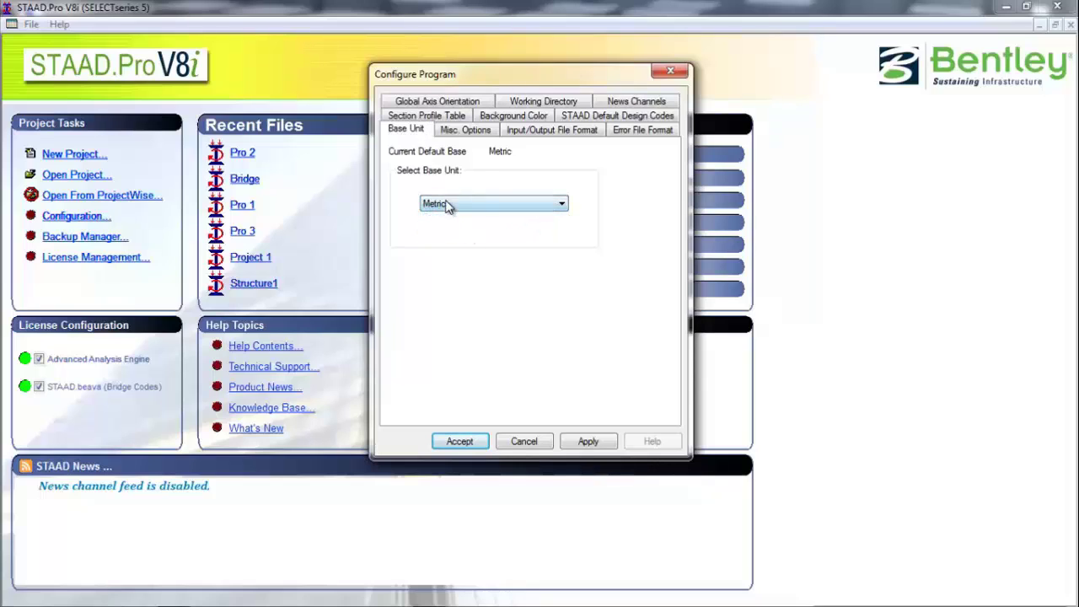
left_click(448, 204)
left_click(452, 229)
Set the default steel design code to IS800 2007 LSD and the default concrete design code to IS456.
left_click(462, 131)
left_click(526, 131)
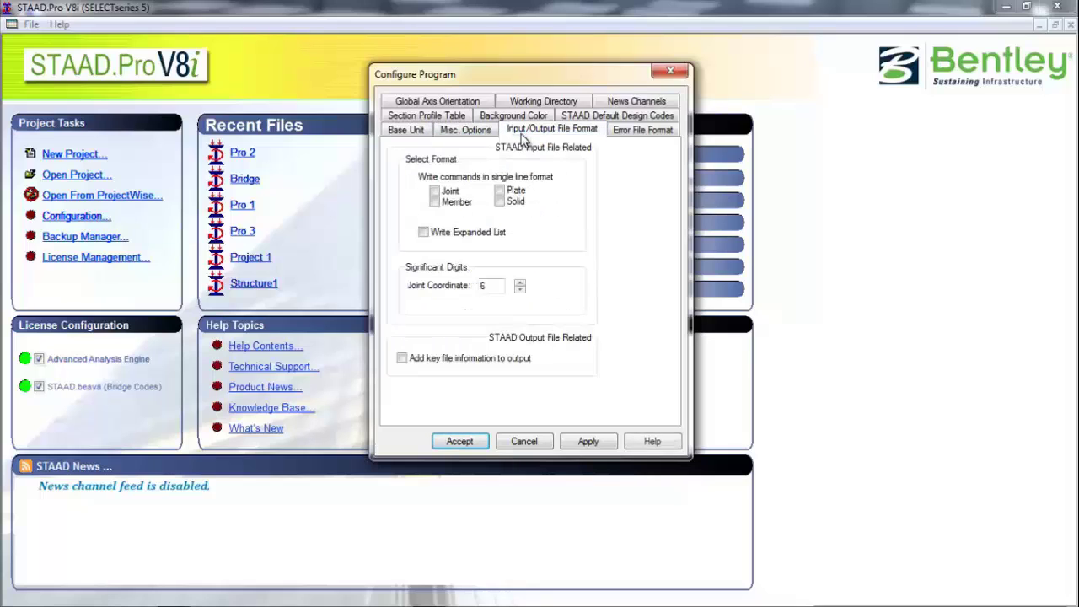
left_click(628, 135)
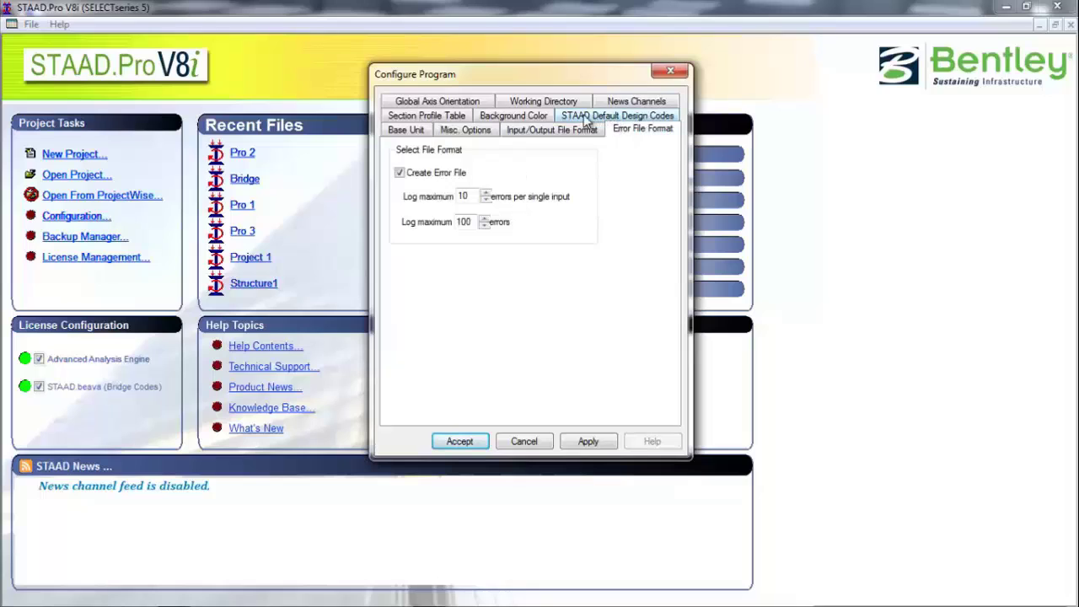
left_click(638, 120)
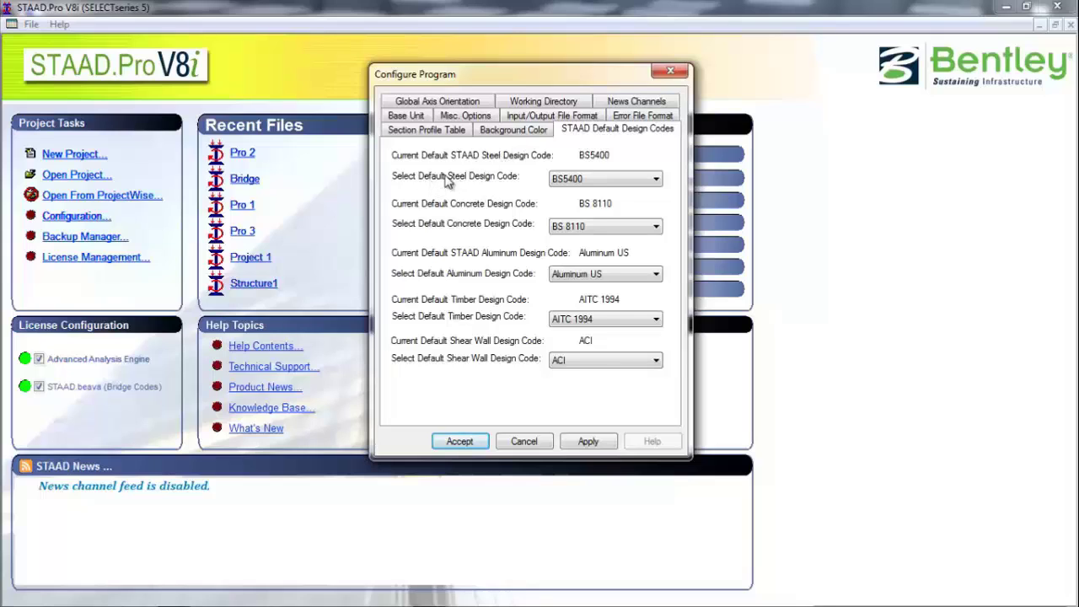
left_click(590, 181)
left_click(573, 180)
left_click(573, 182)
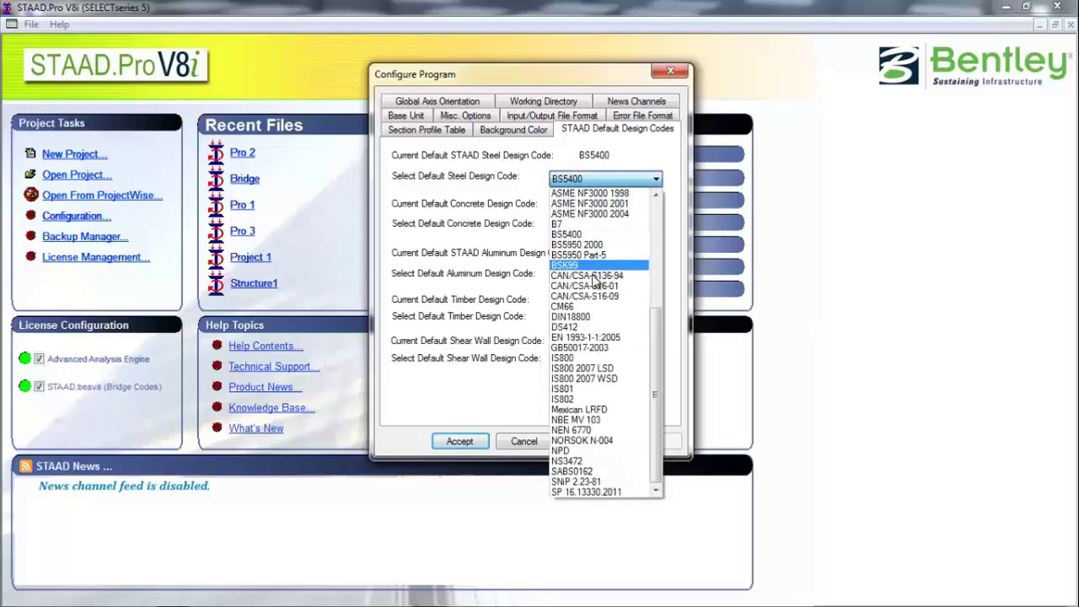
left_click(594, 371)
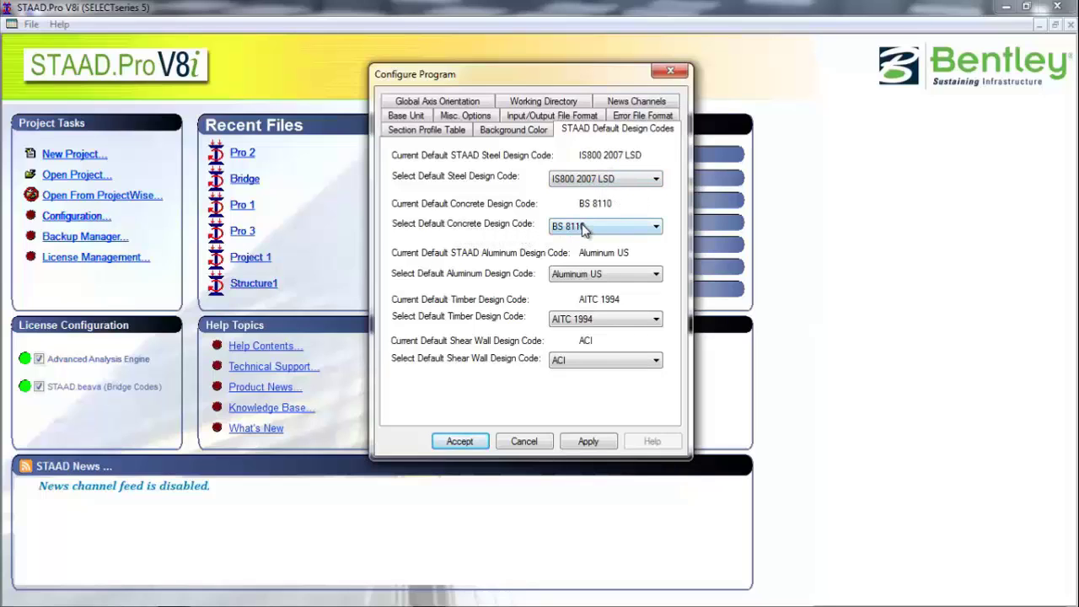
left_click(586, 226)
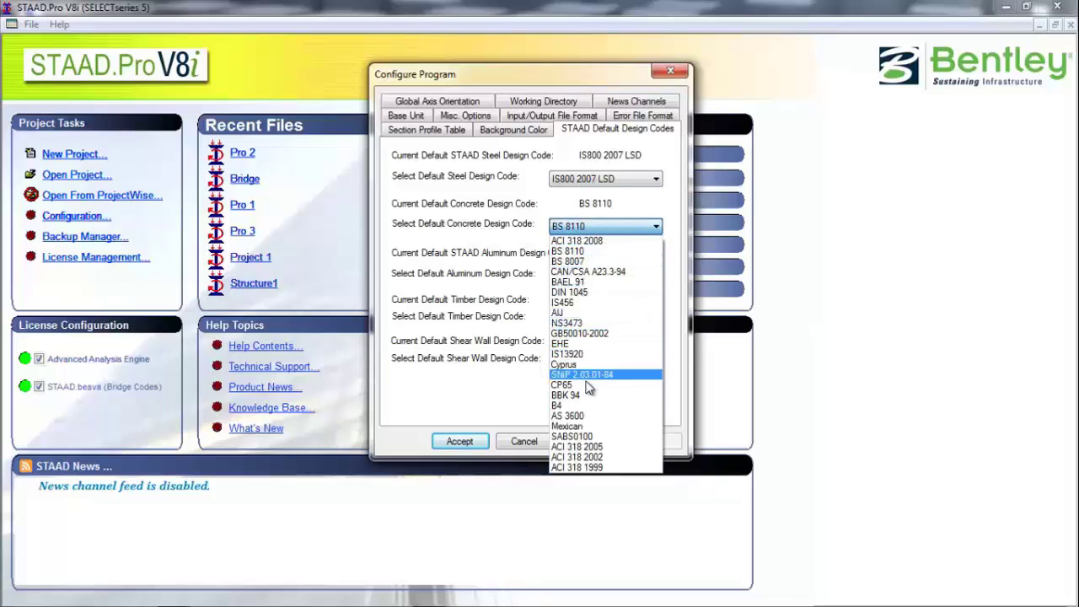
left_click(570, 303)
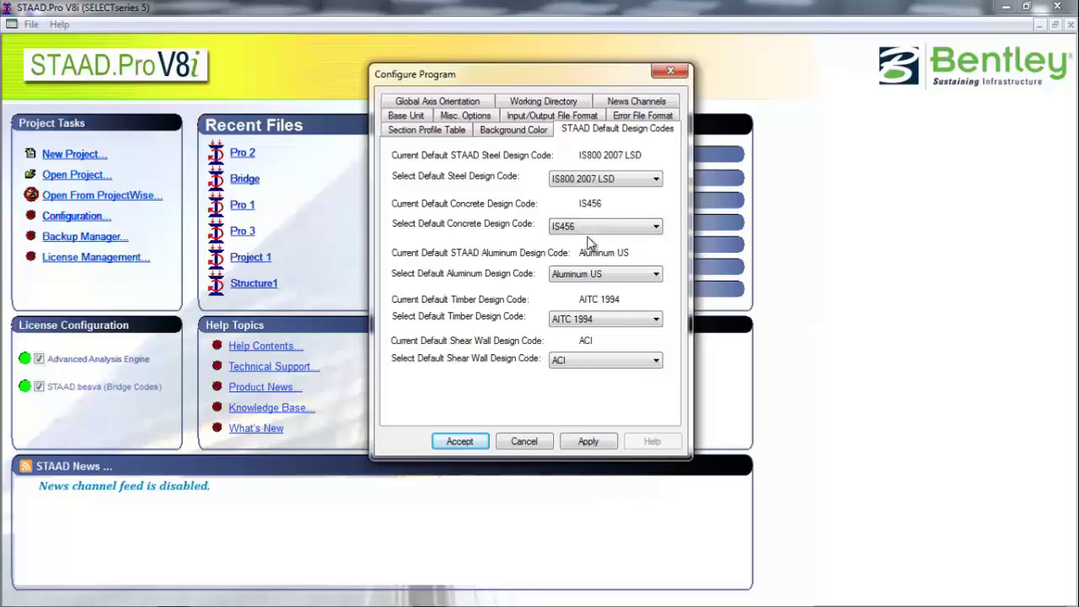
Keep AITC 1994 as the default timber code, set the default shear wall design code to IS456 and apply the changes.
left_click(593, 319)
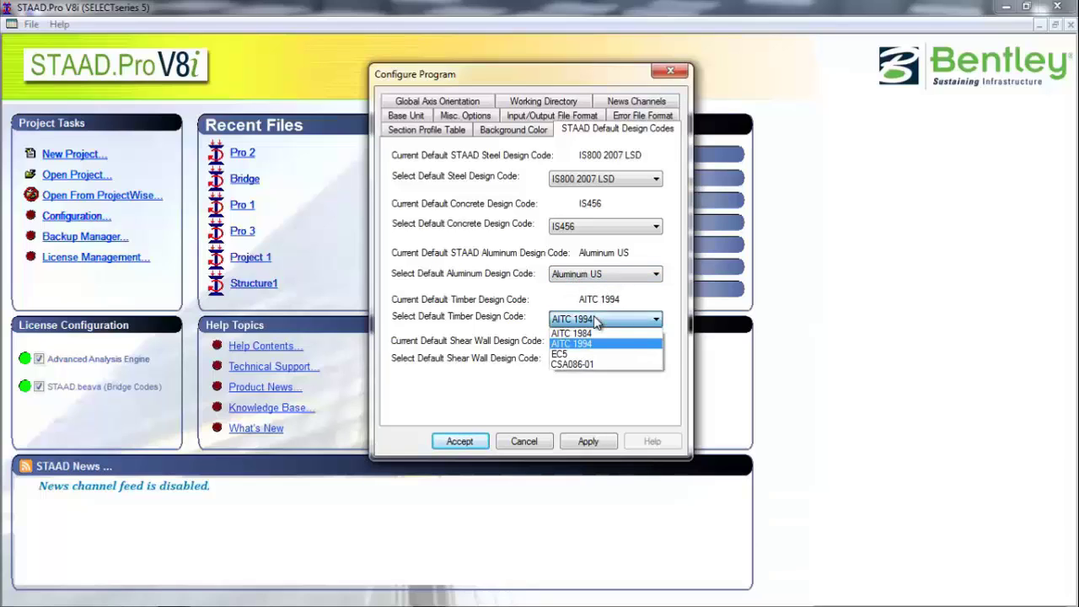
left_click(603, 331)
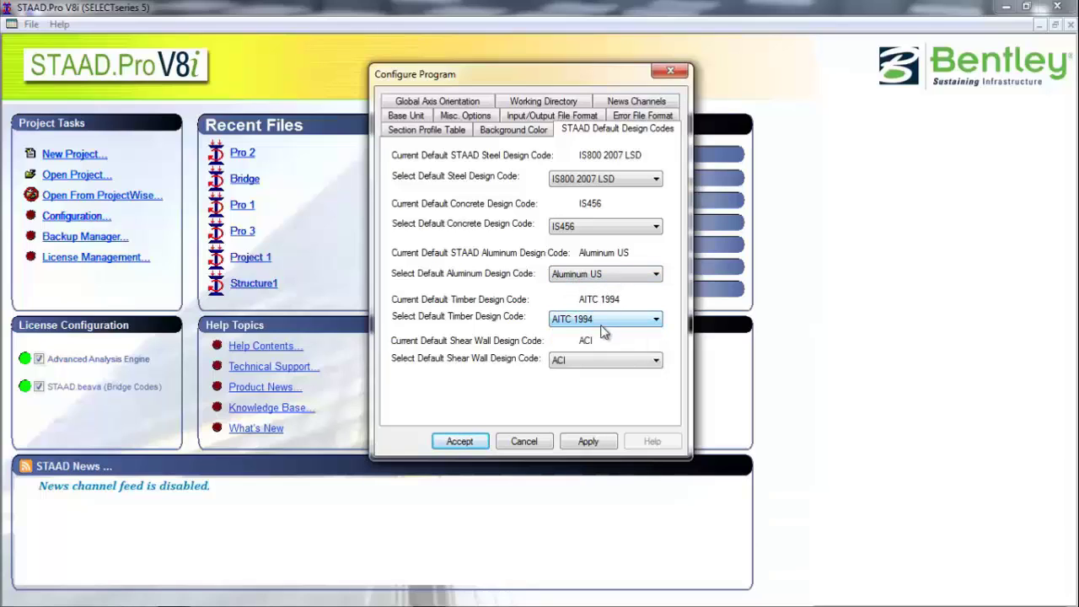
left_click(565, 360)
left_click(576, 396)
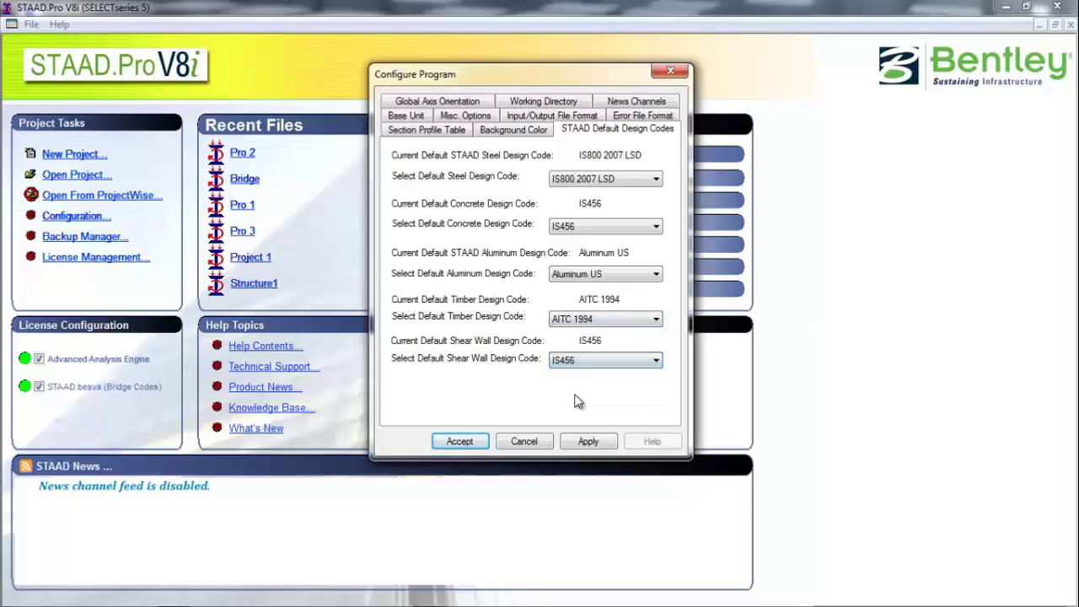
left_click(600, 436)
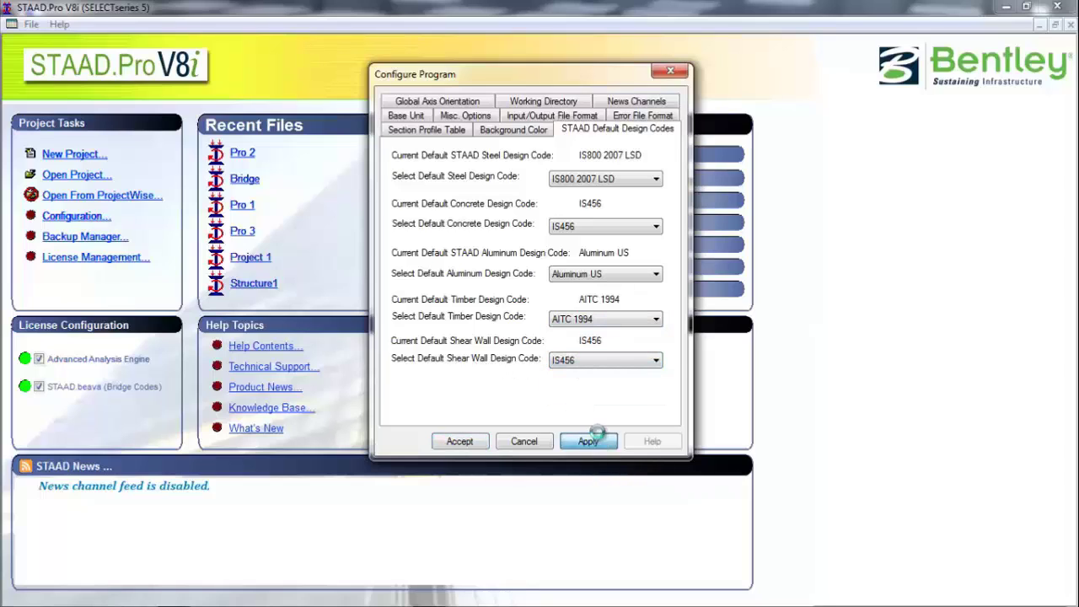
Choose Indian as the default section profile table and apply the configuration.
left_click(514, 131)
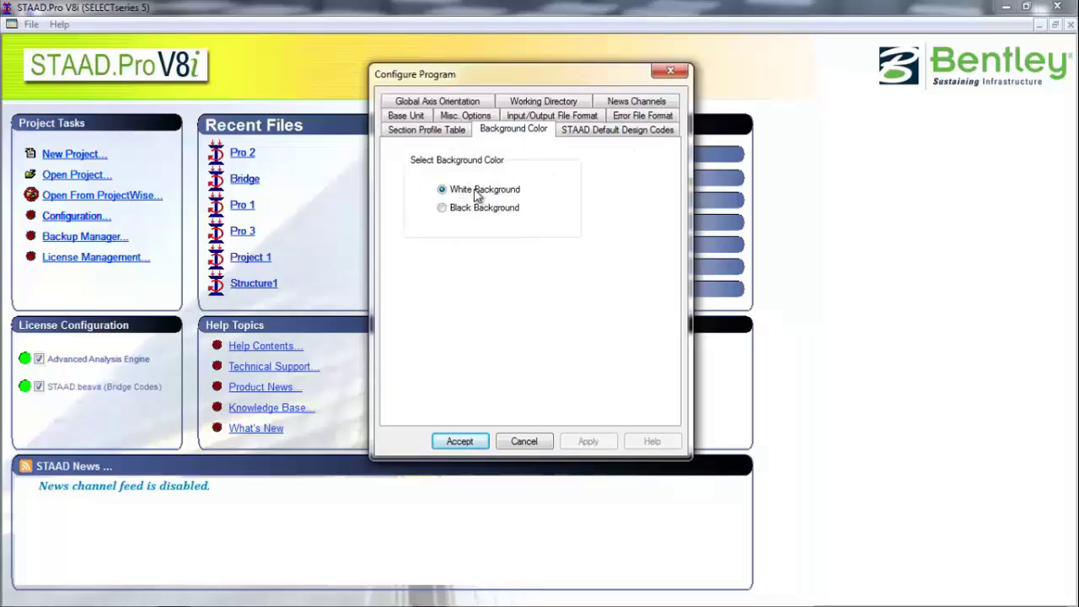
left_click(443, 132)
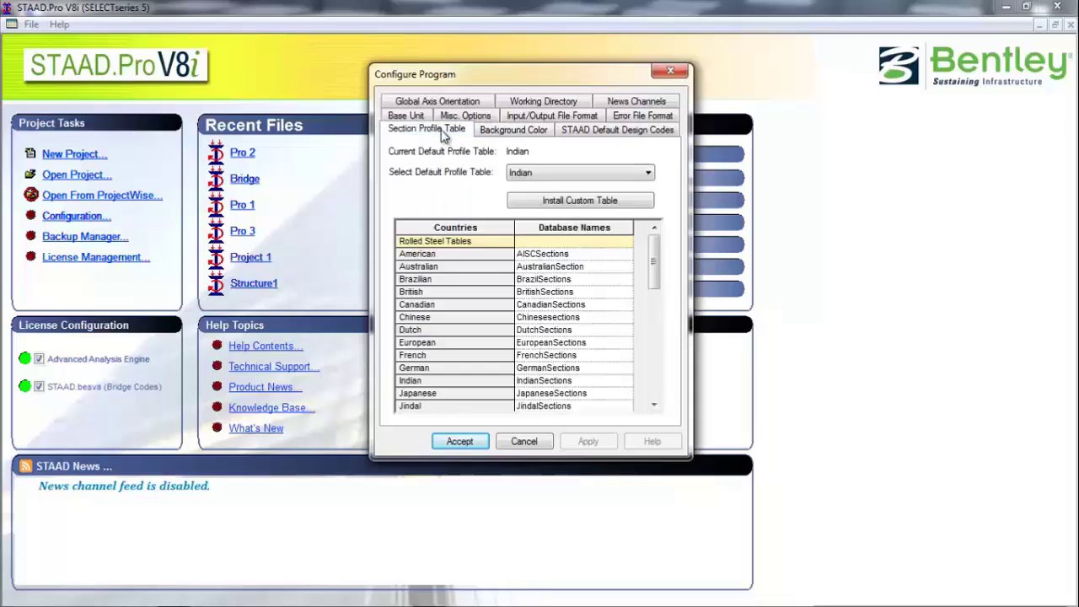
left_click(545, 174)
left_click(546, 174)
left_click(546, 173)
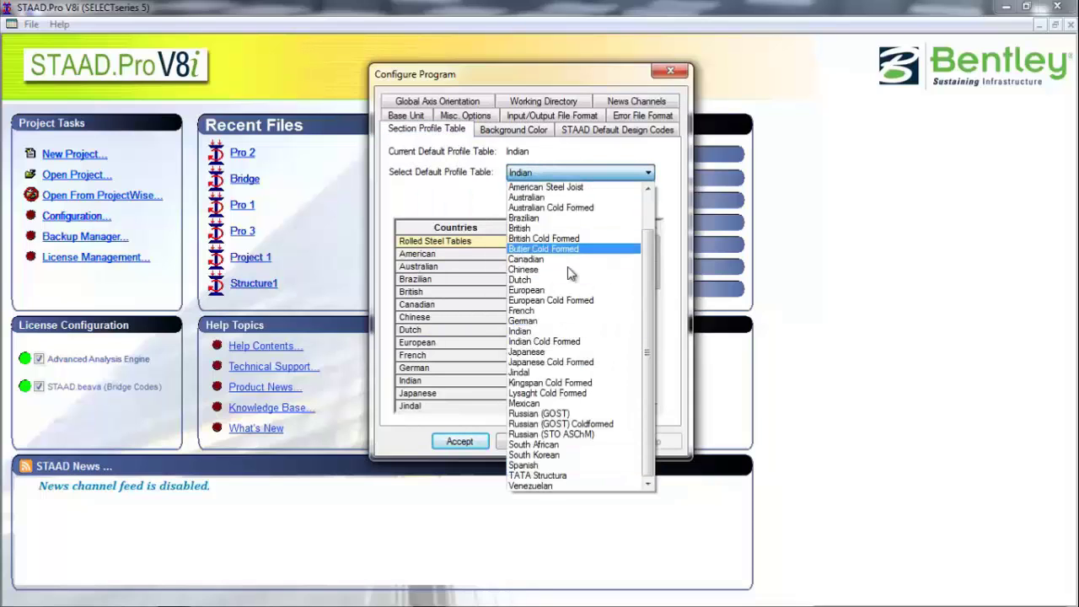
left_click(543, 331)
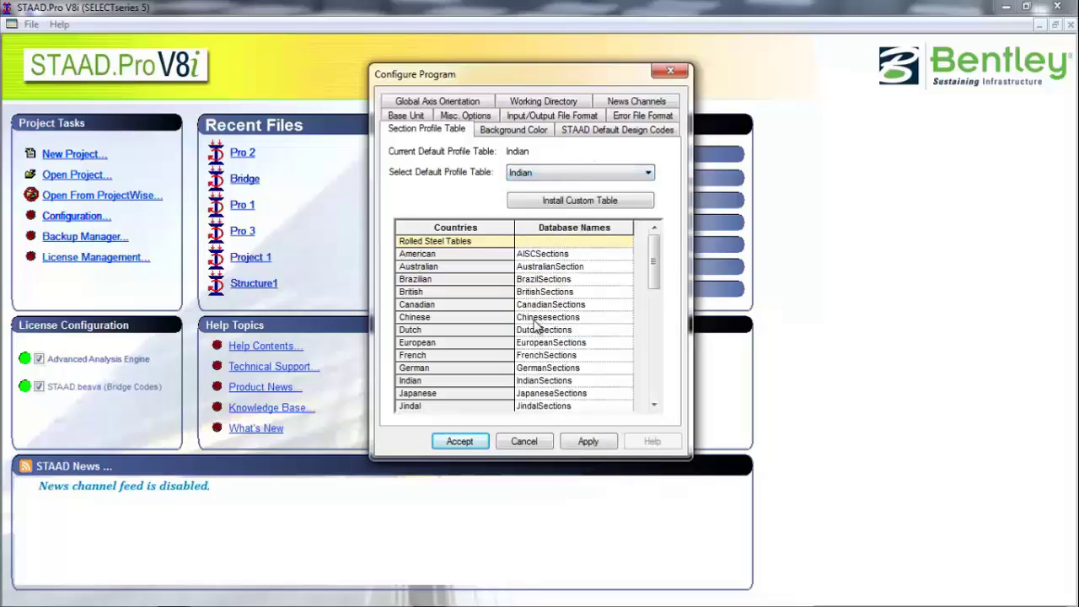
left_click(587, 441)
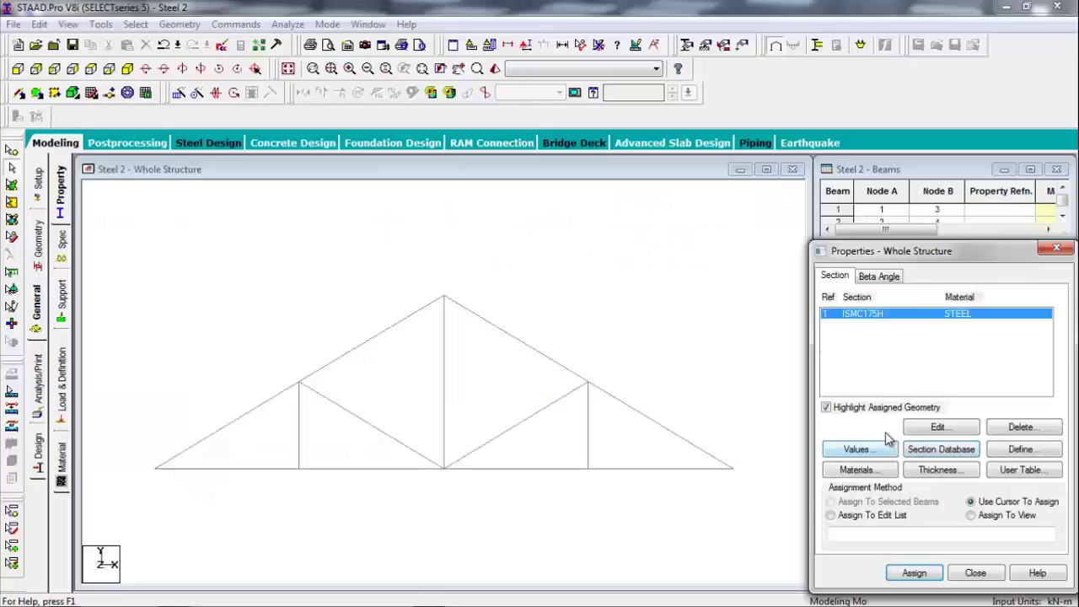
Assign the ISMC175H steel section to all truss members in the view.
left_click(971, 515)
left_click(916, 572)
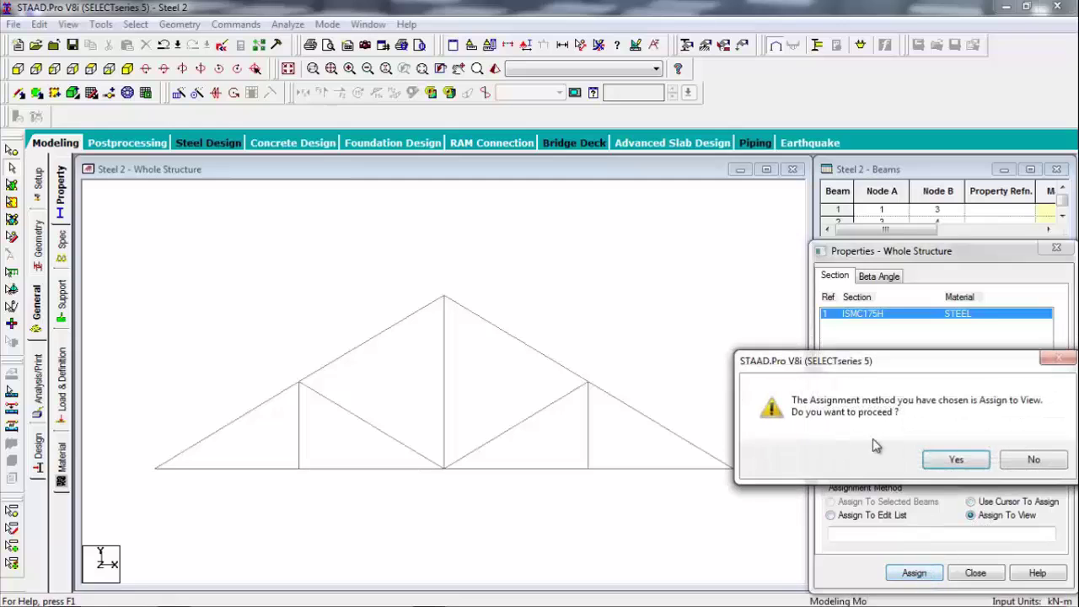
left_click(954, 459)
Inspect the truss with its assigned sections in a 3D rendering, then close the rendered view.
right_click(633, 352)
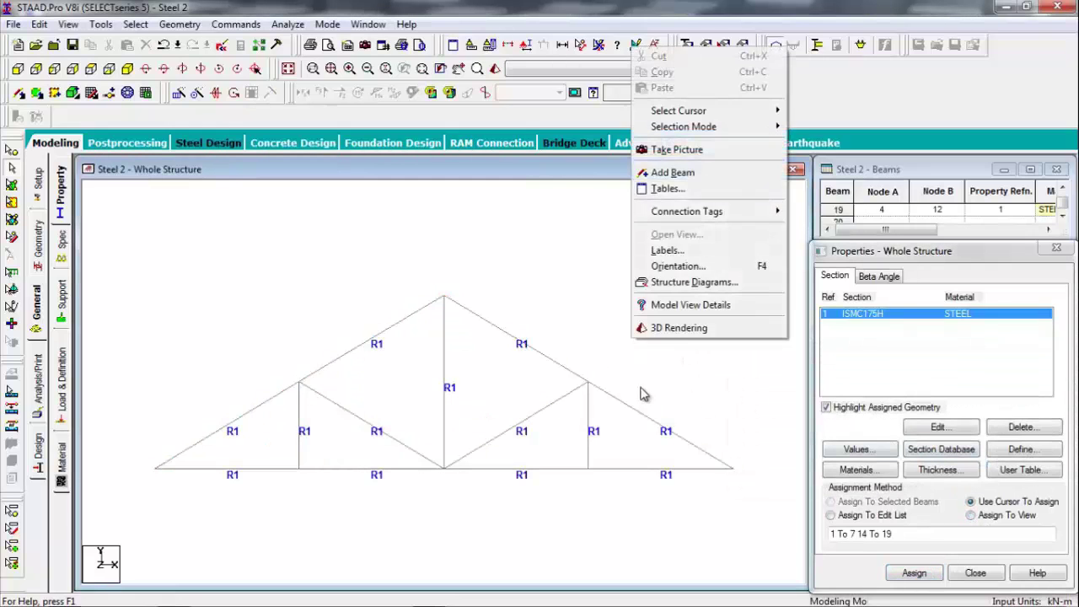
left_click(675, 329)
left_click_drag(572, 375, 379, 265)
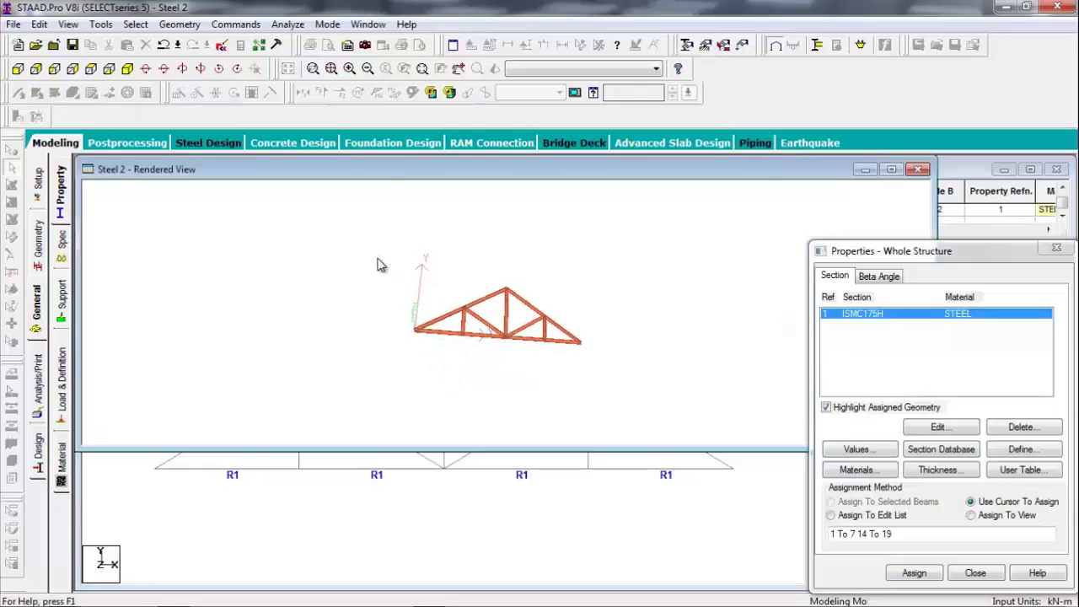
left_click_drag(475, 331, 695, 364)
left_click(918, 168)
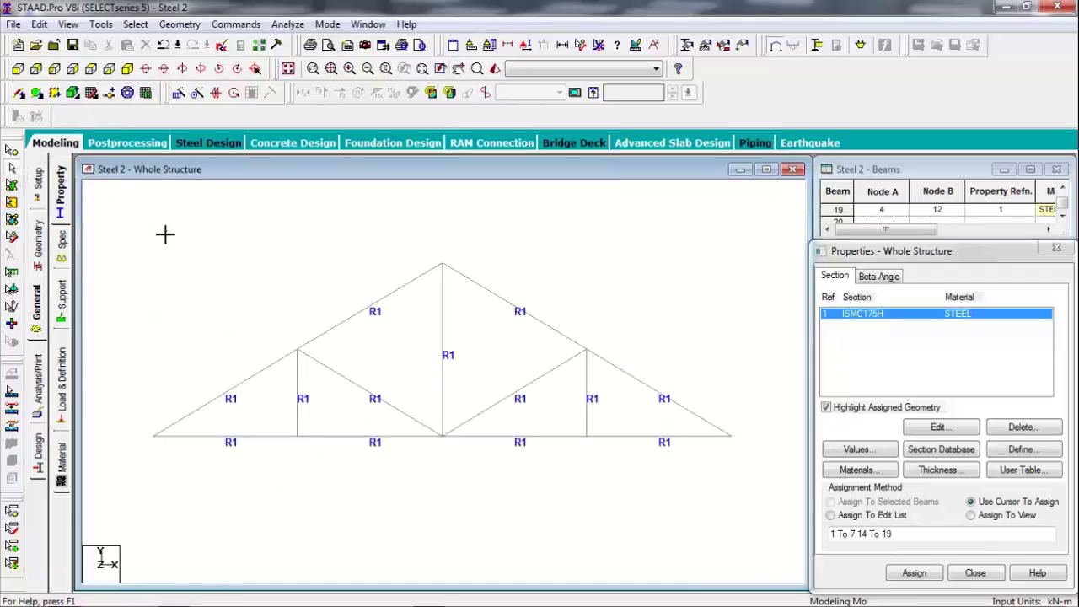
Select the whole truss and repeat it along Z in 6 steps at 5 m spacing with the steps linked.
left_click_drag(656, 471, 715, 504)
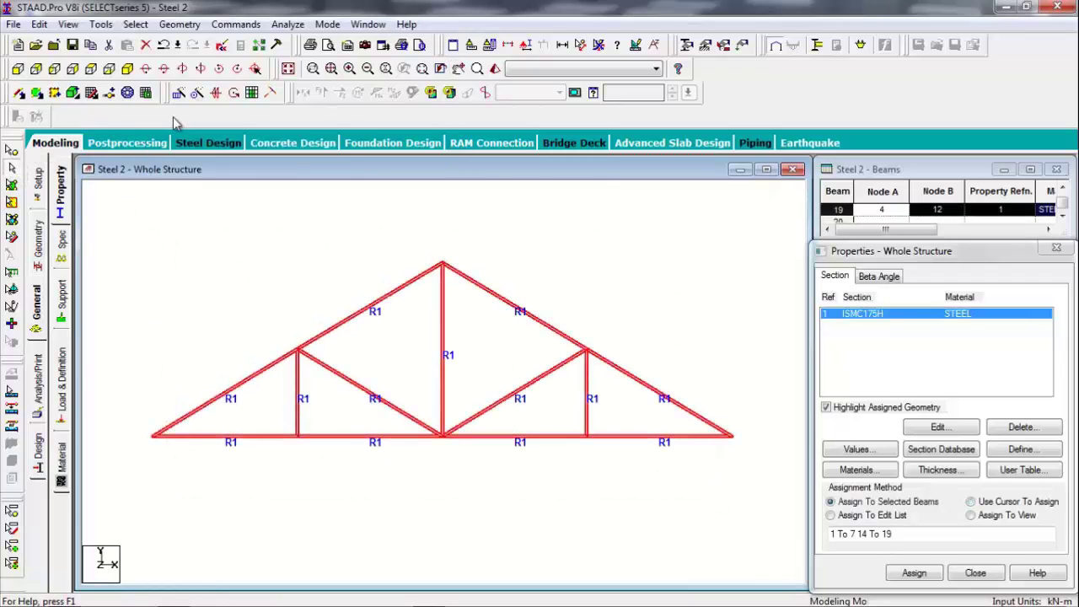
left_click(178, 93)
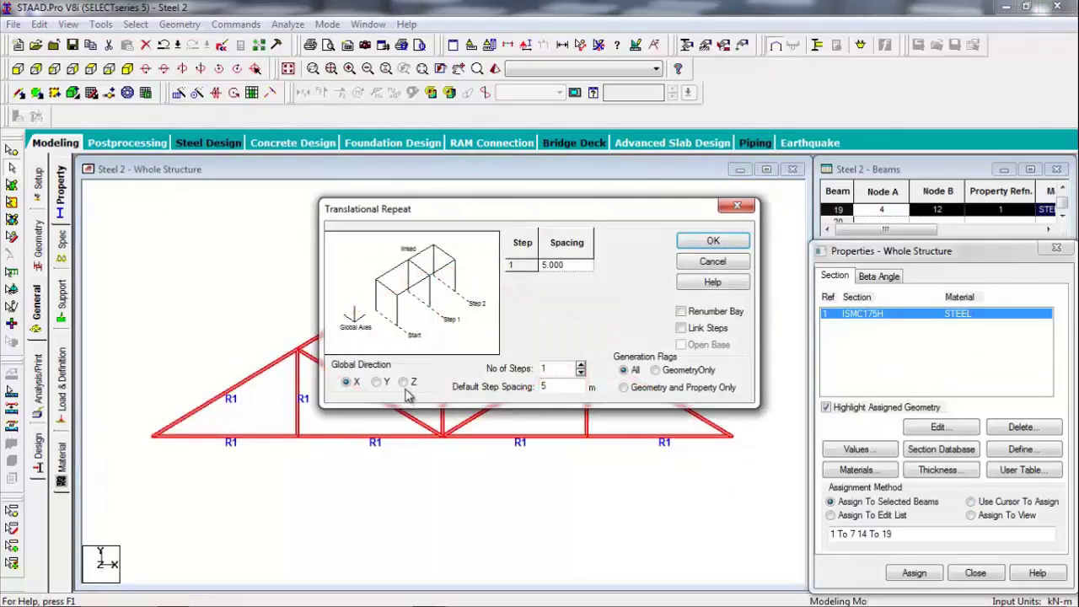
left_click(405, 383)
left_click_drag(573, 387, 528, 383)
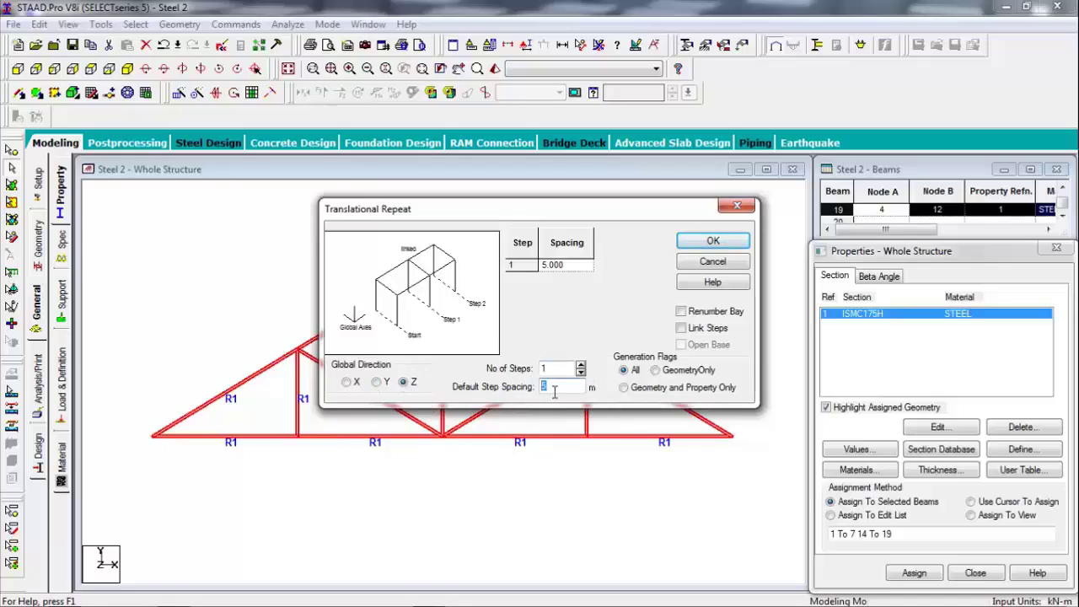
left_click(580, 365)
left_click(580, 364)
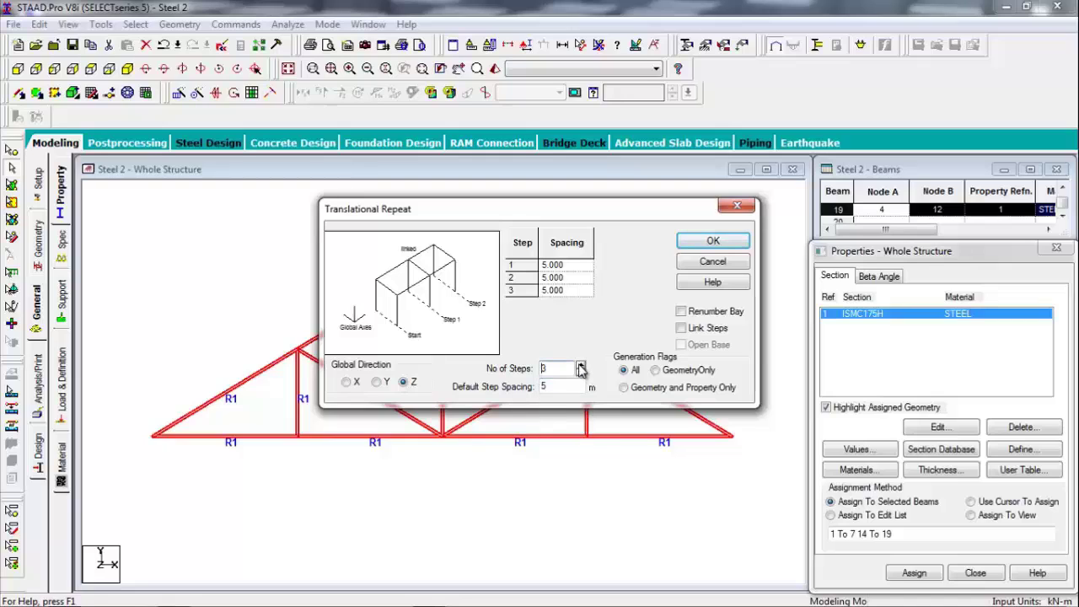
left_click(580, 365)
left_click(580, 365)
left_click(580, 365)
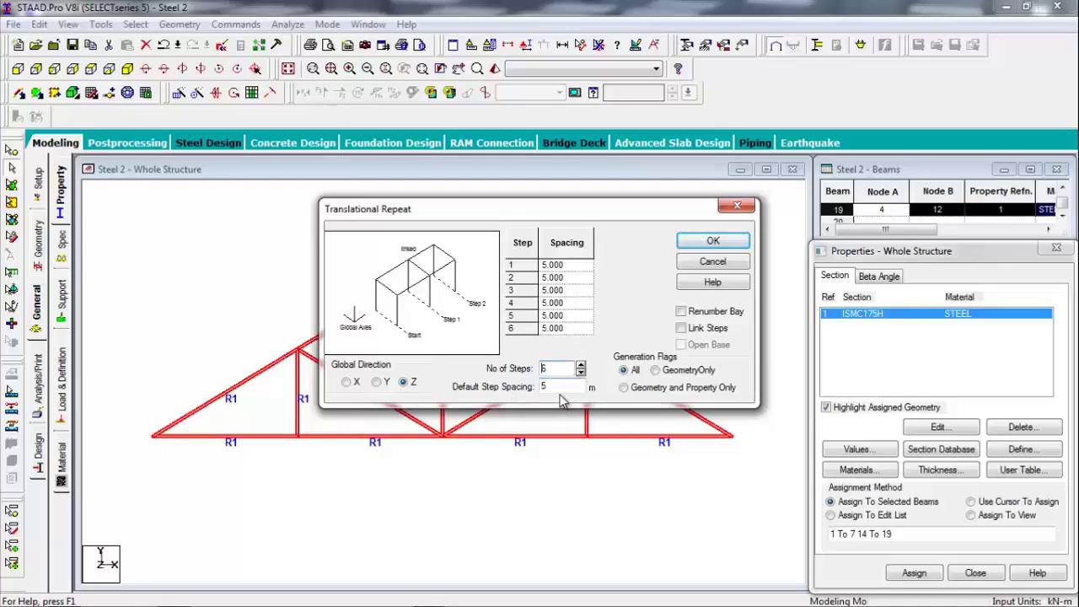
left_click(681, 328)
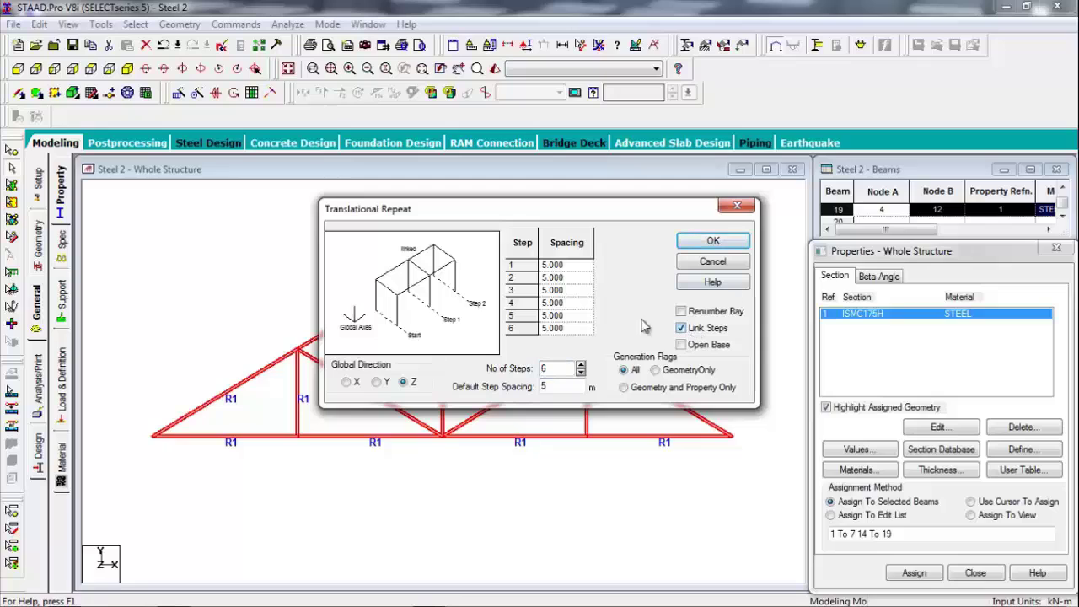
left_click(712, 242)
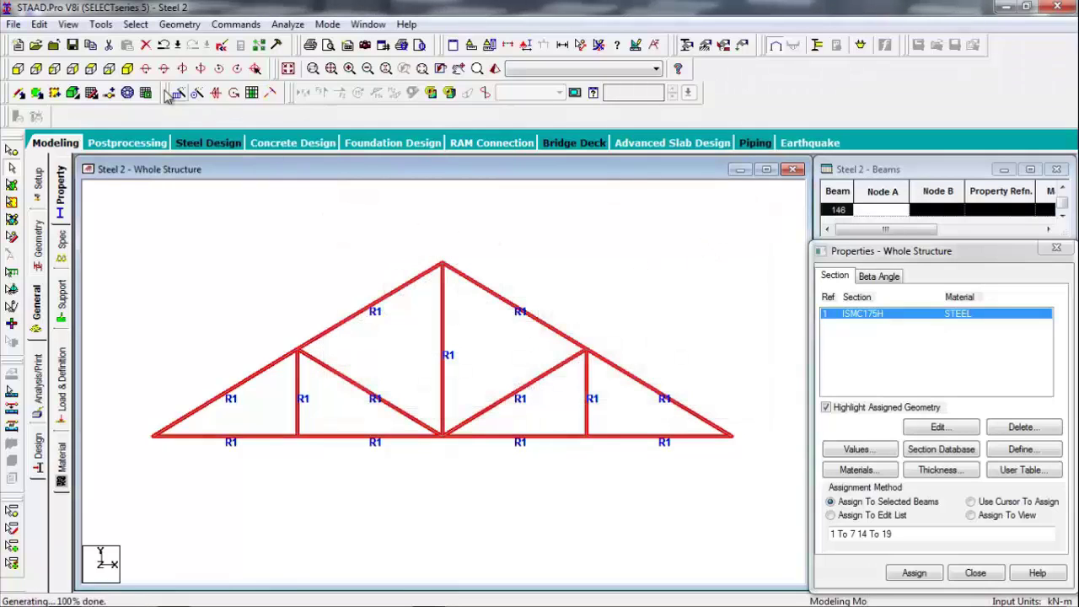
Show the repeated trusses isometrically and inspect the roof structure from several angles in a 3D rendering.
left_click(129, 70)
scroll(295, 435, "down", 2)
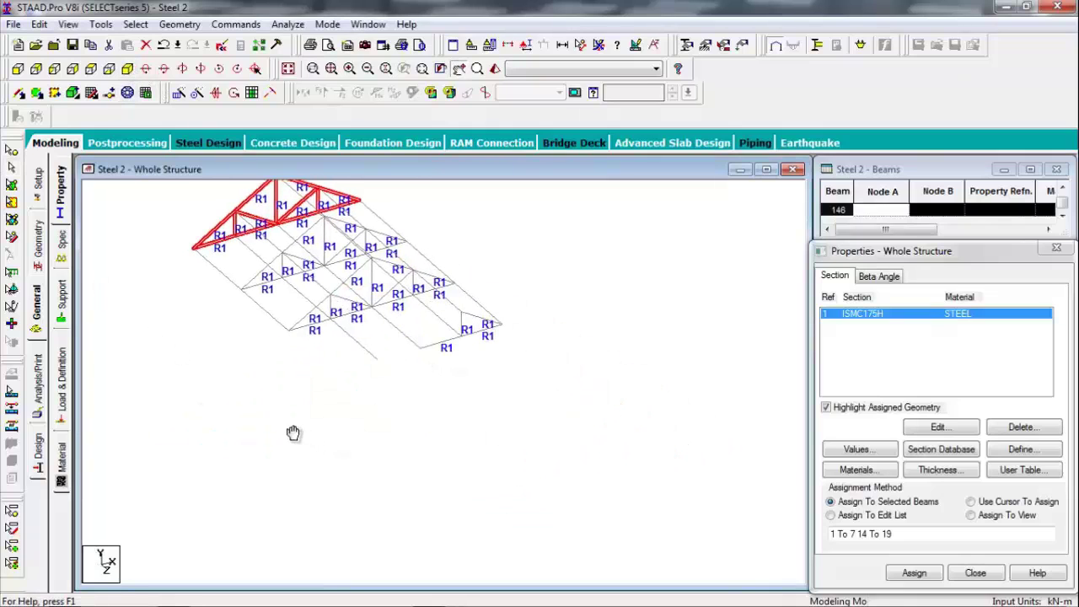
middle_click_drag(318, 353, 303, 383)
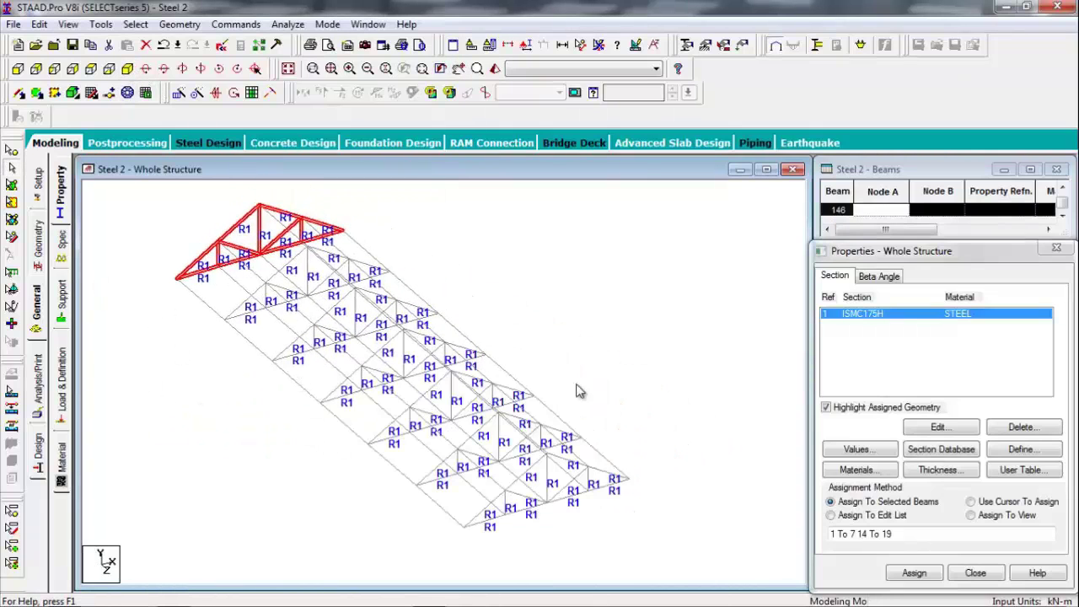
left_click(592, 358)
right_click(274, 455)
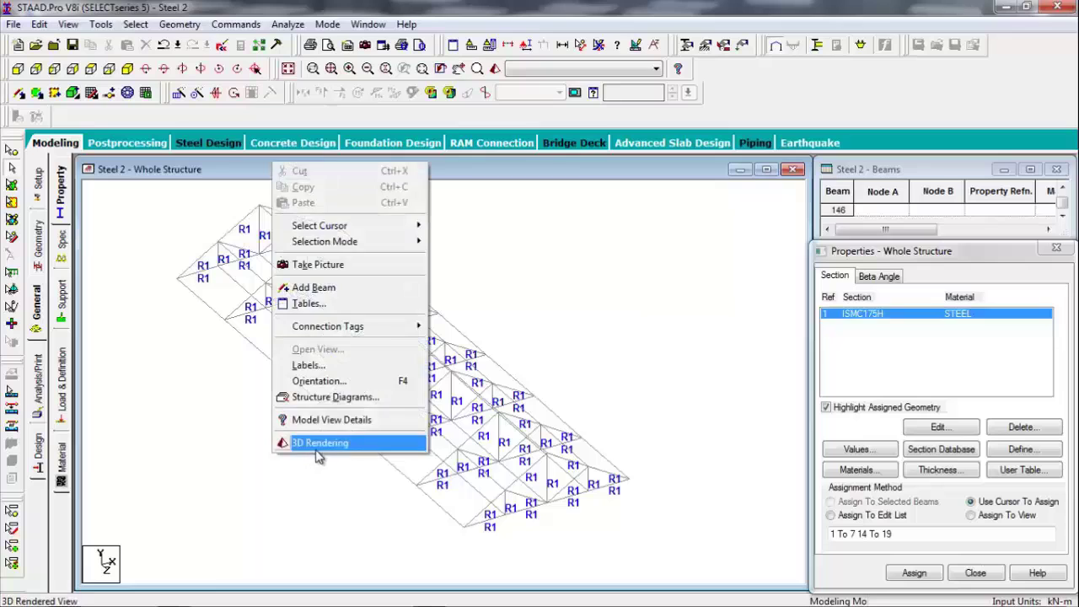
left_click(291, 442)
left_click_drag(569, 402, 461, 359)
left_click_drag(590, 388, 474, 433)
left_click_drag(569, 436, 545, 441)
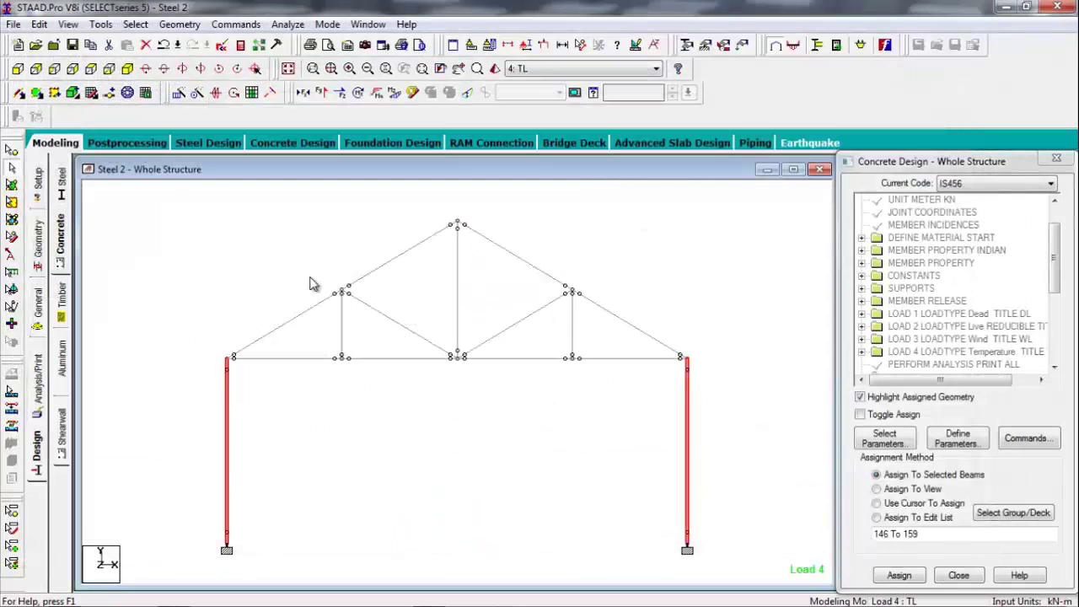
Show the beam force results of the analysed truss building in an isometric view.
left_click(126, 142)
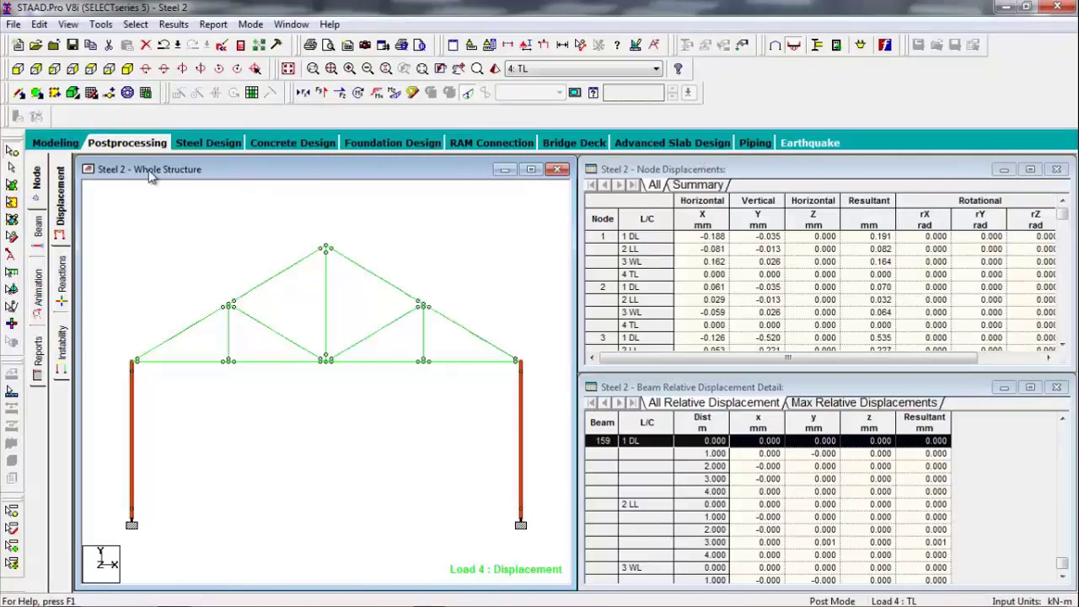
left_click(39, 228)
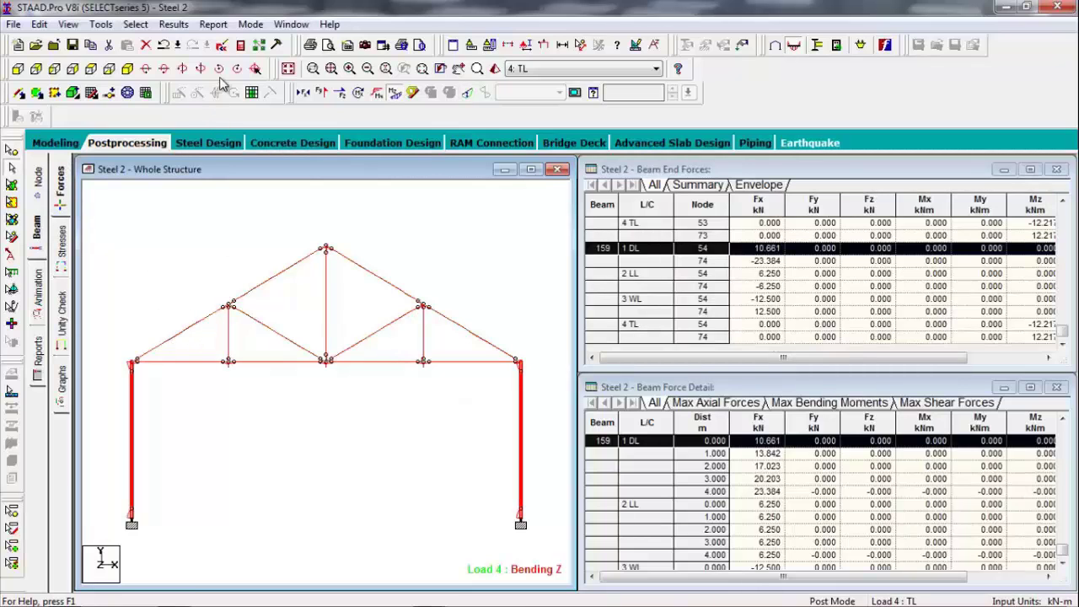
left_click(128, 68)
Open the details of beam 33 and view its shear and bending, deflection, design property and steel design results.
left_click(193, 303)
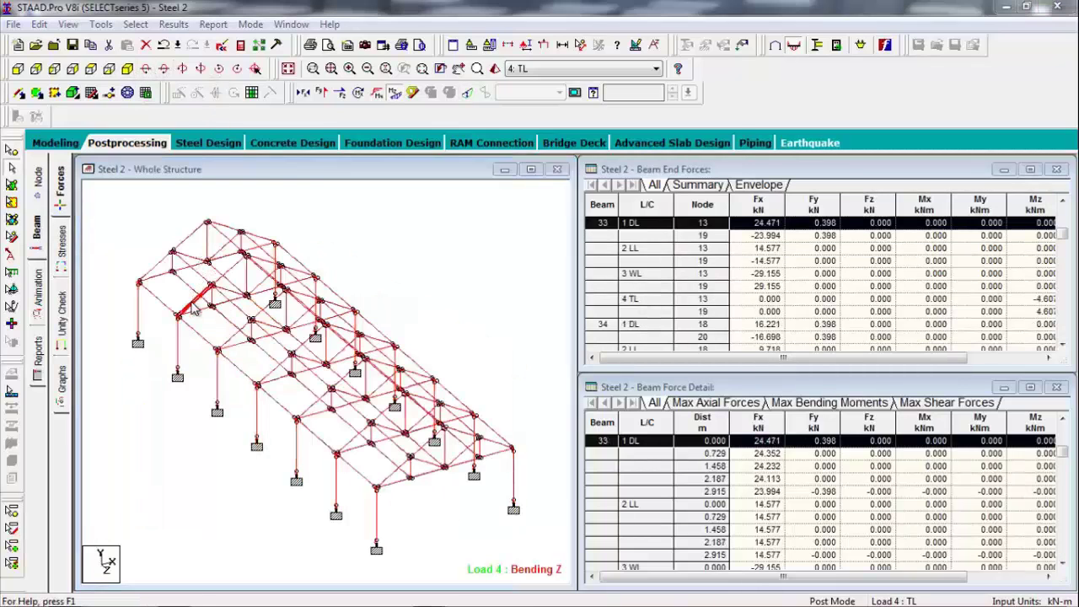
double_click(193, 307)
left_click(509, 155)
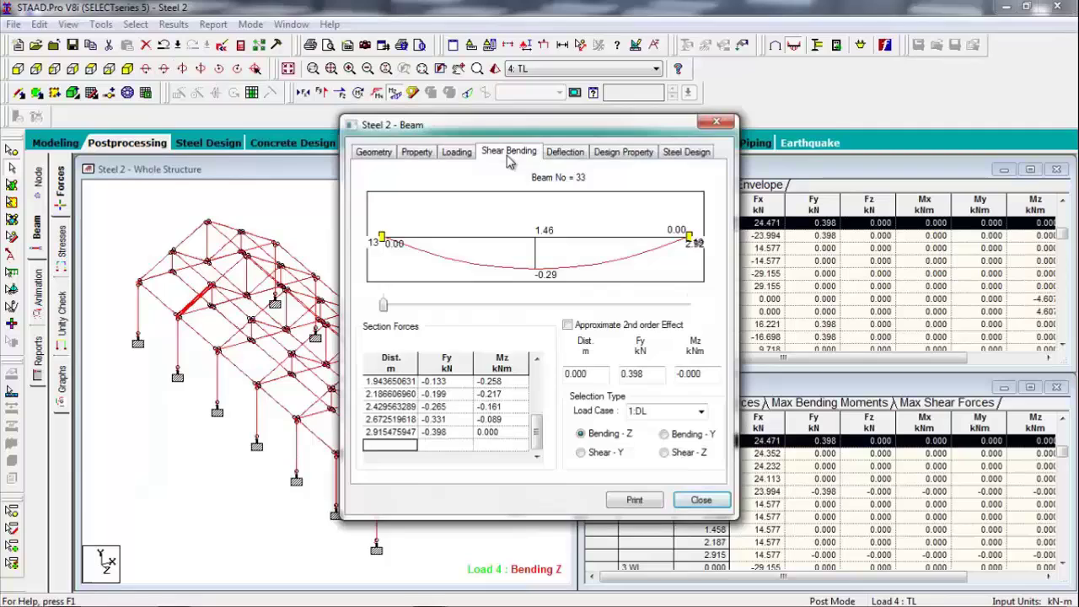
left_click(580, 156)
left_click(616, 155)
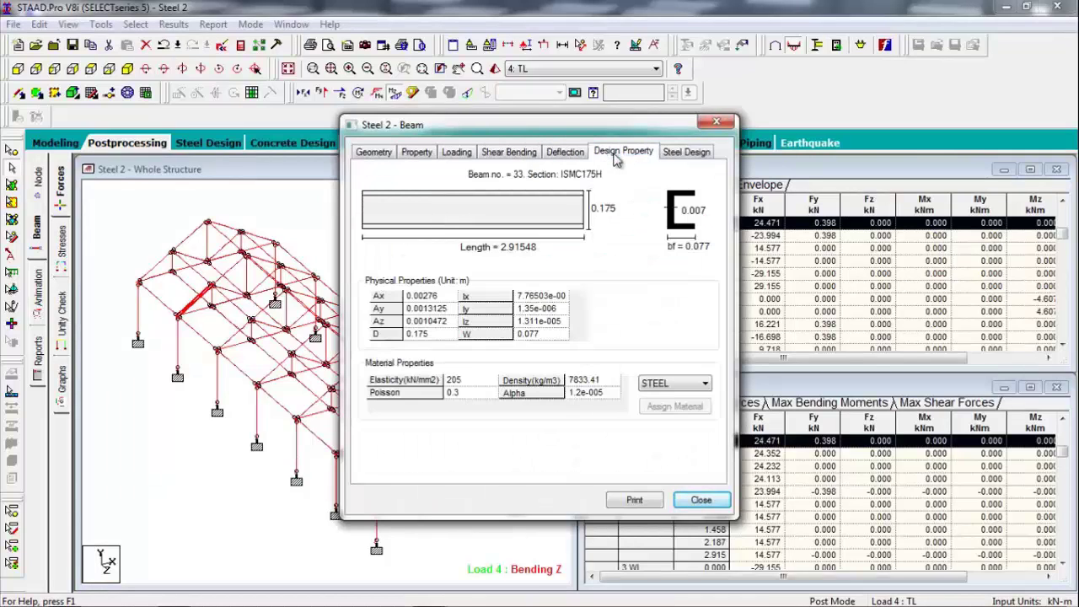
left_click(687, 154)
Go back through beam 33's design property, deflection, shear and bending, loading and section property data.
left_click(636, 157)
left_click(570, 156)
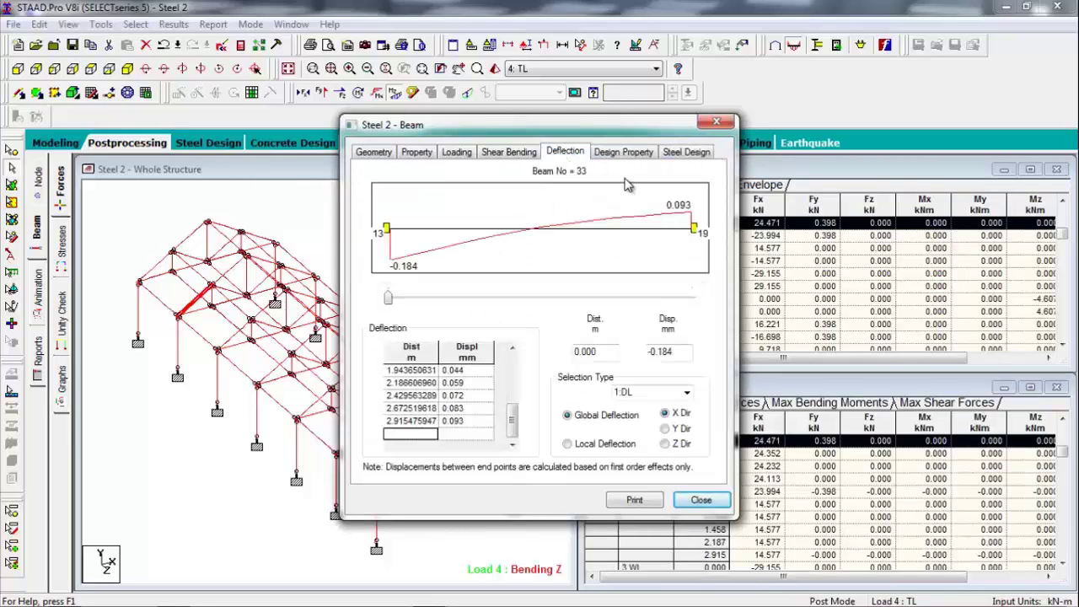
left_click(514, 157)
left_click(459, 157)
left_click(420, 157)
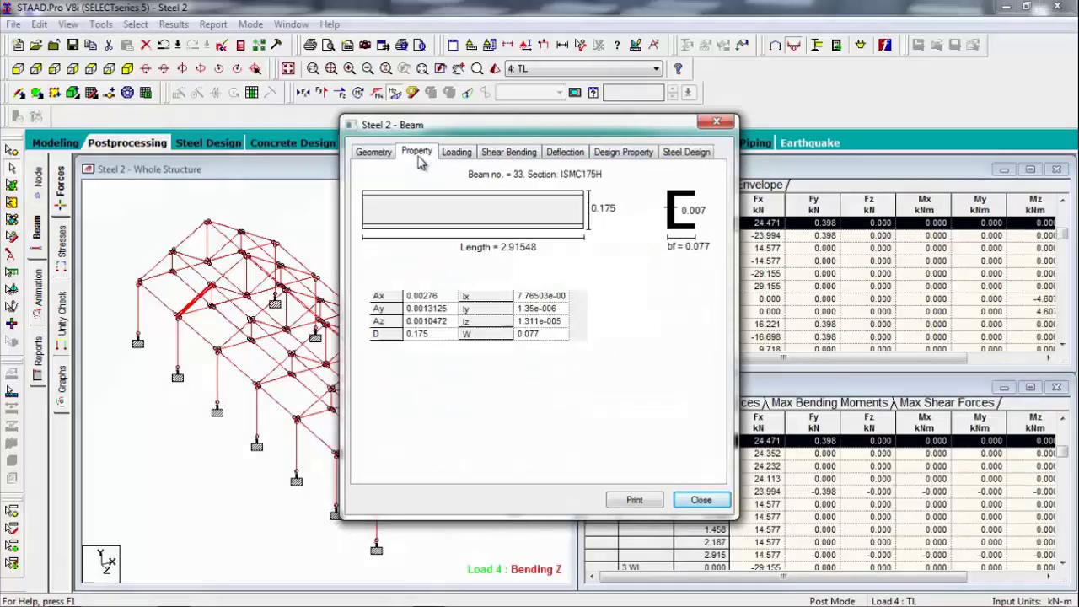
Examine beam 33's bending, deflection, design property and steel design results once more, then close its details.
left_click(506, 155)
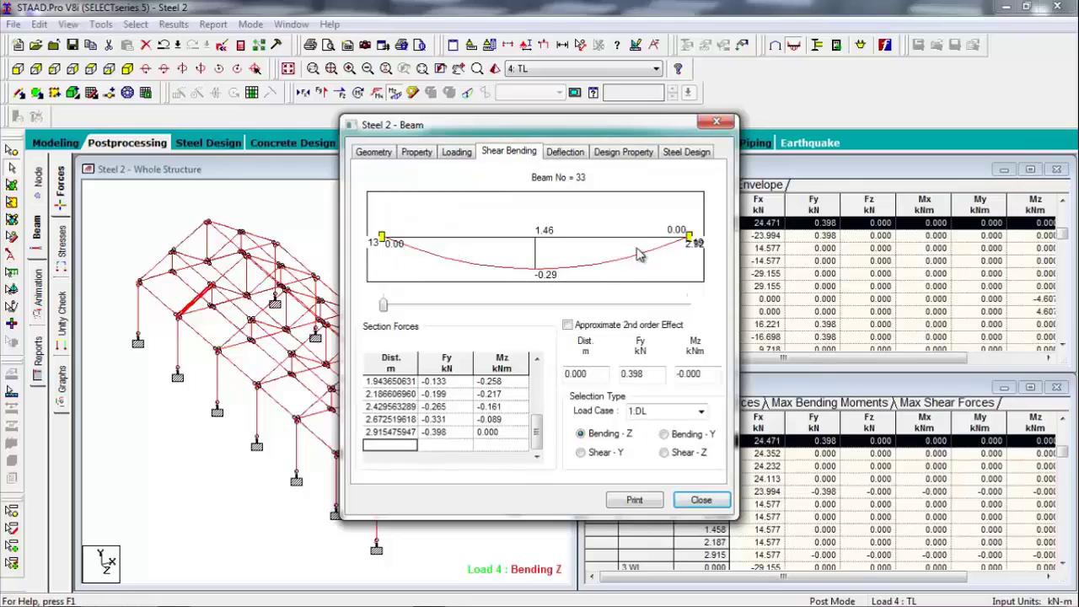
left_click(568, 154)
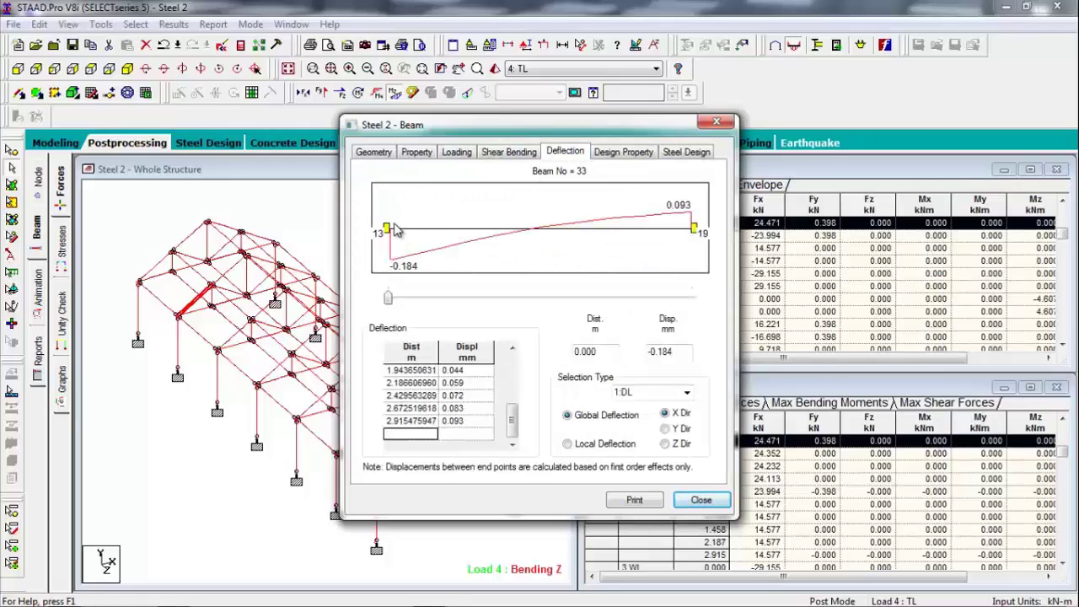
left_click(618, 155)
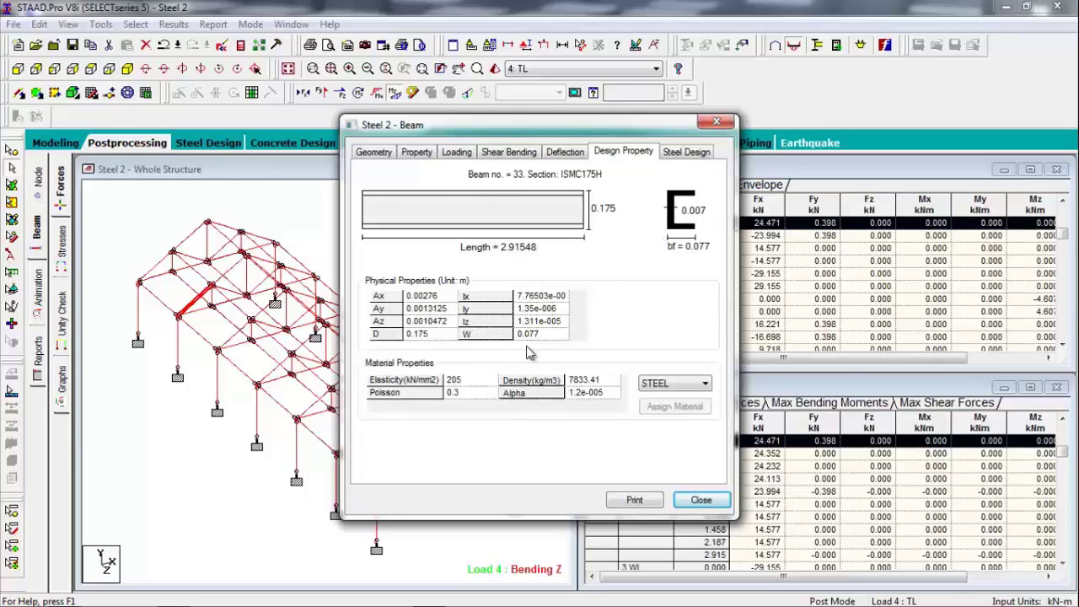
left_click(686, 156)
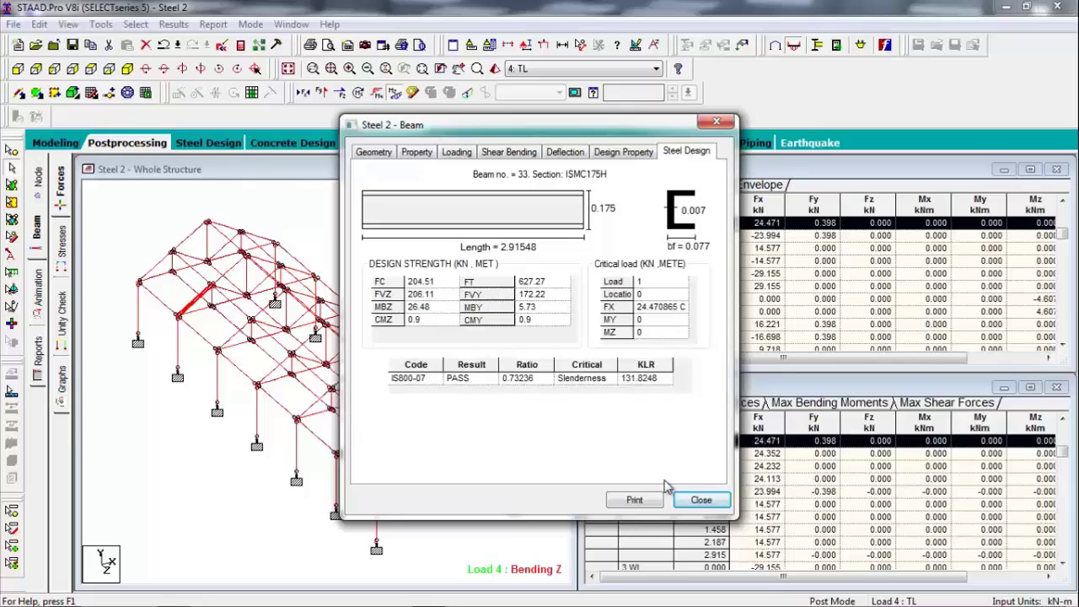
left_click(691, 502)
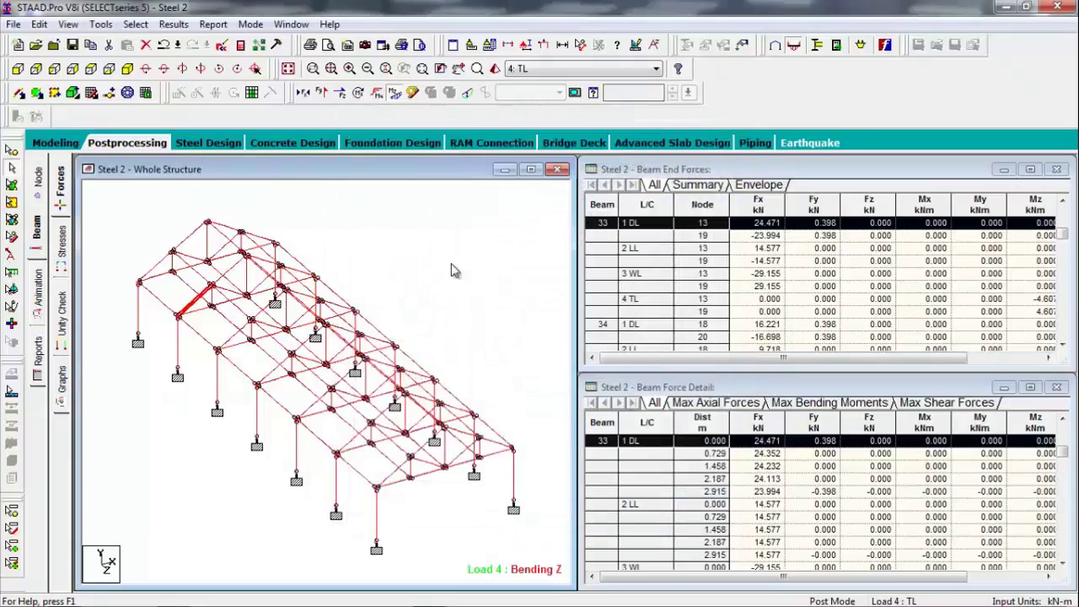
Reopen beam 33's steel design results, view the print options without printing, and close the member details.
double_click(201, 308)
left_click(691, 152)
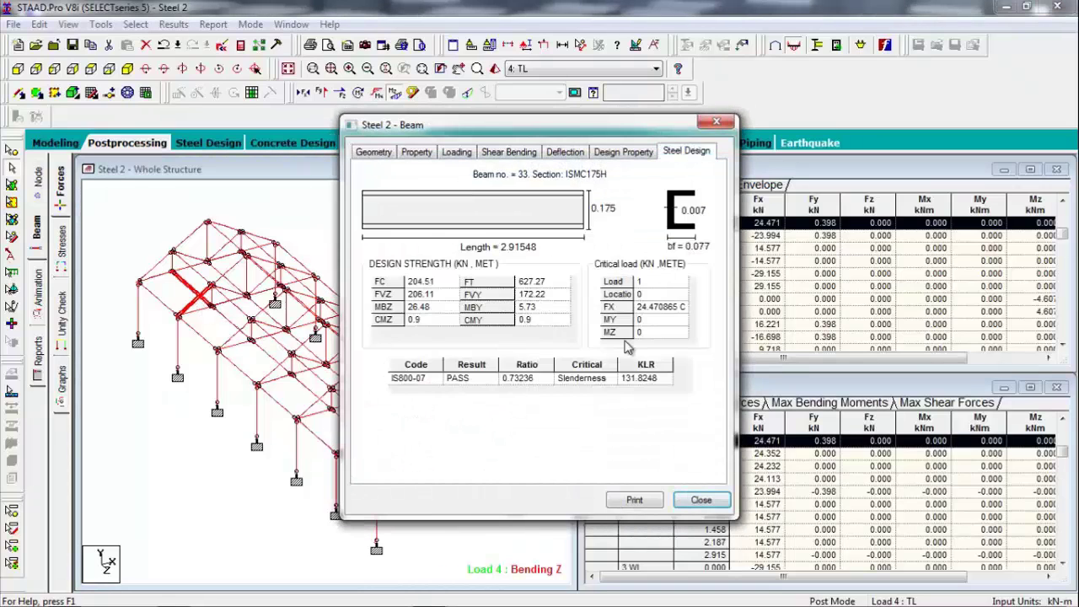
left_click(635, 497)
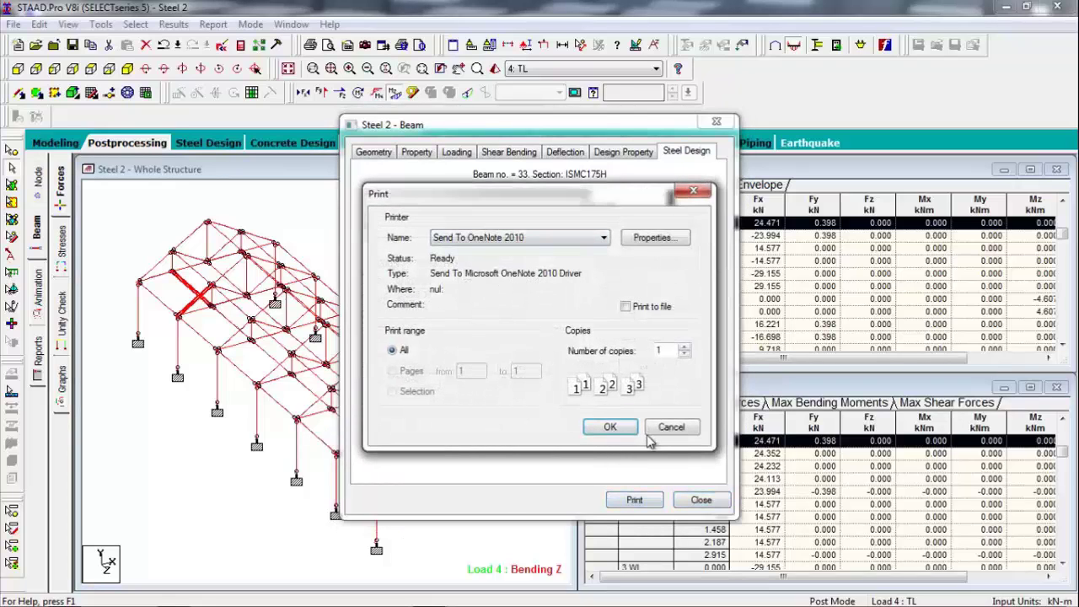
left_click(670, 427)
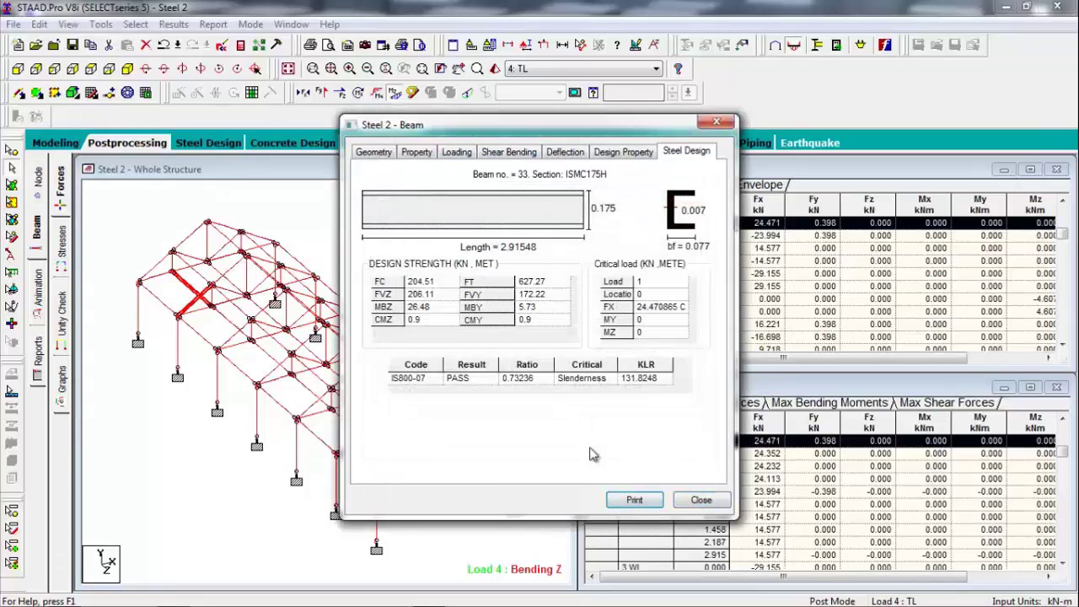
left_click(701, 499)
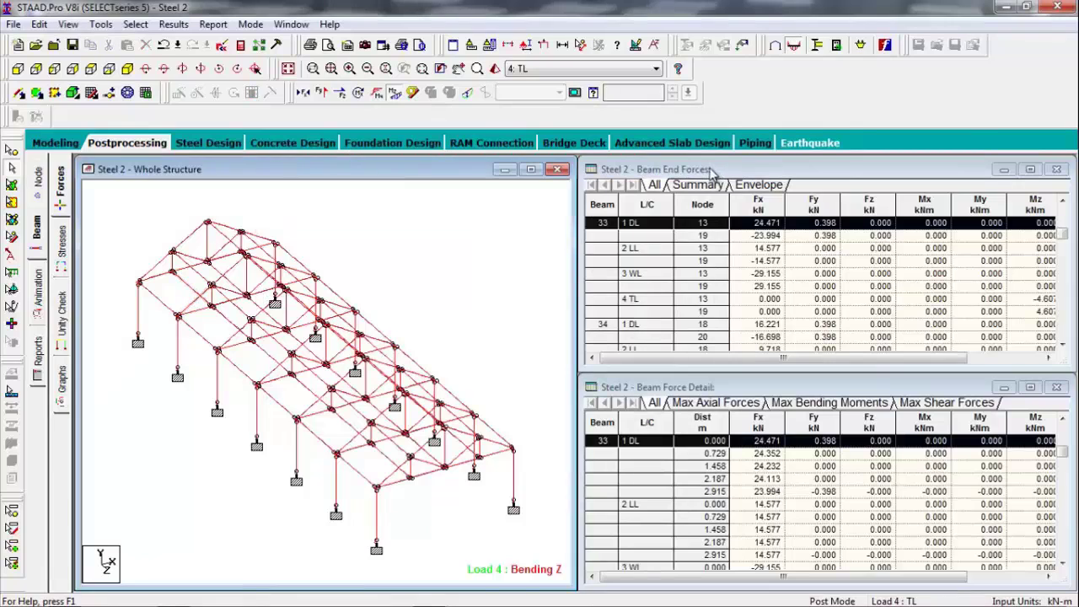
Compare the summary and envelope of the beam end forces.
left_click(699, 185)
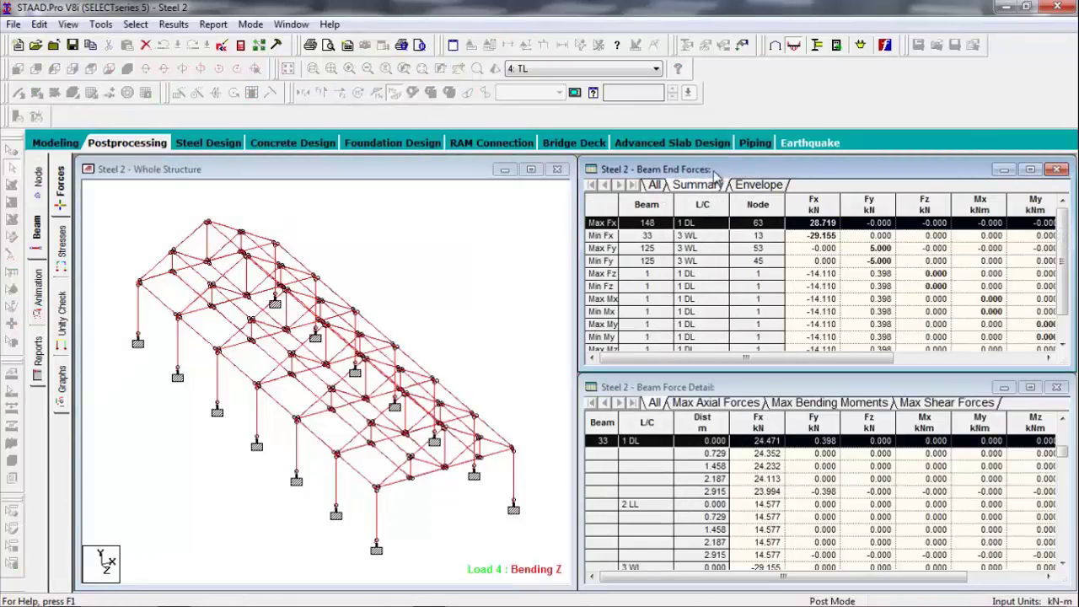
left_click(750, 186)
left_click(715, 187)
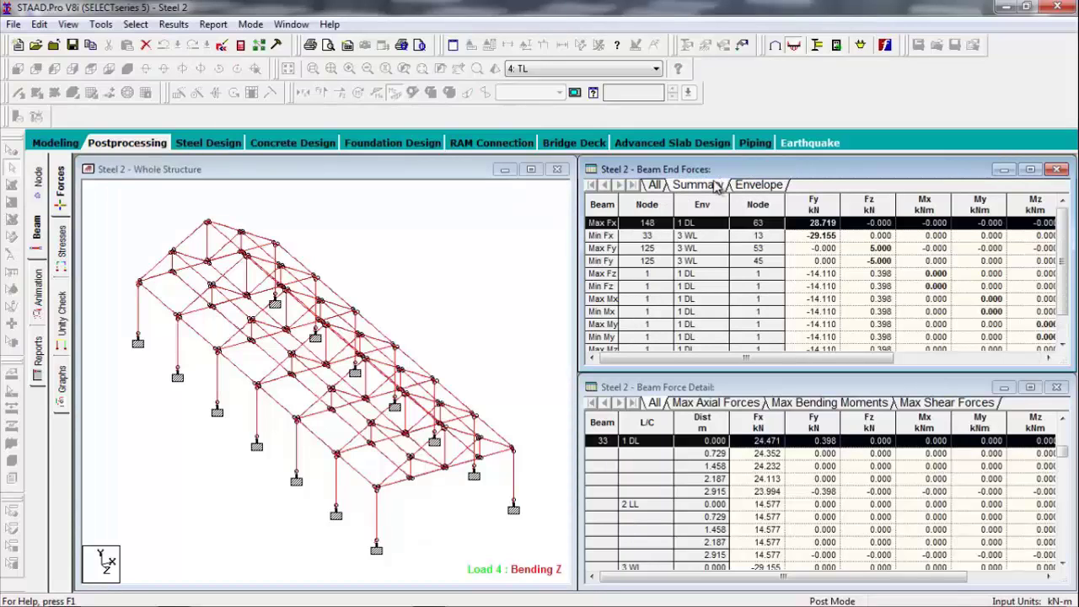
Replace the Beam End Forces and Beam Force Detail tables with Max Forces by Section Property, examine that table and close it.
left_click(453, 45)
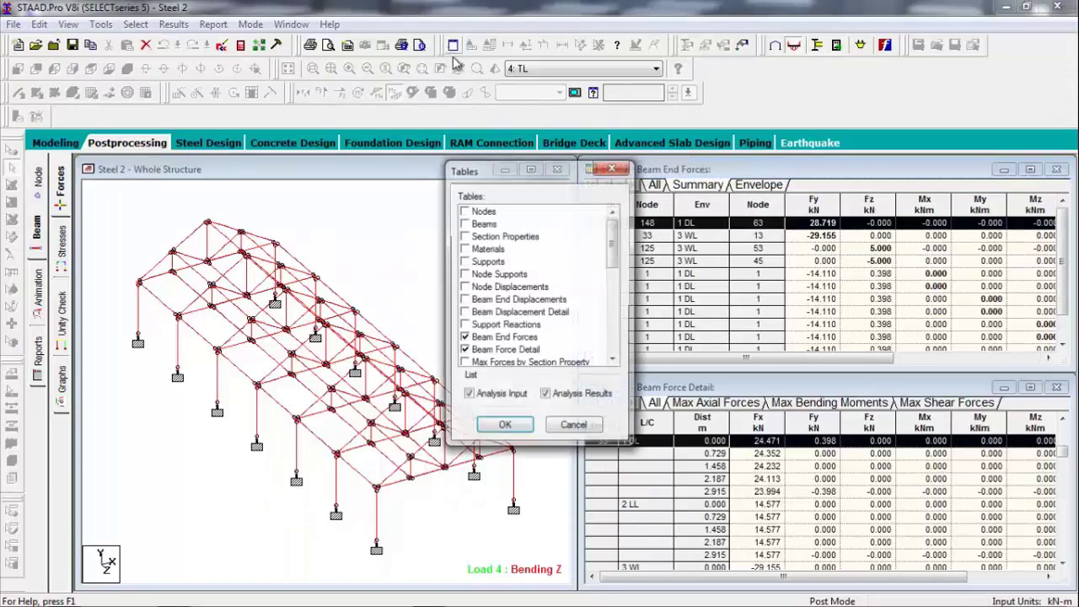
left_click_drag(488, 169, 478, 138)
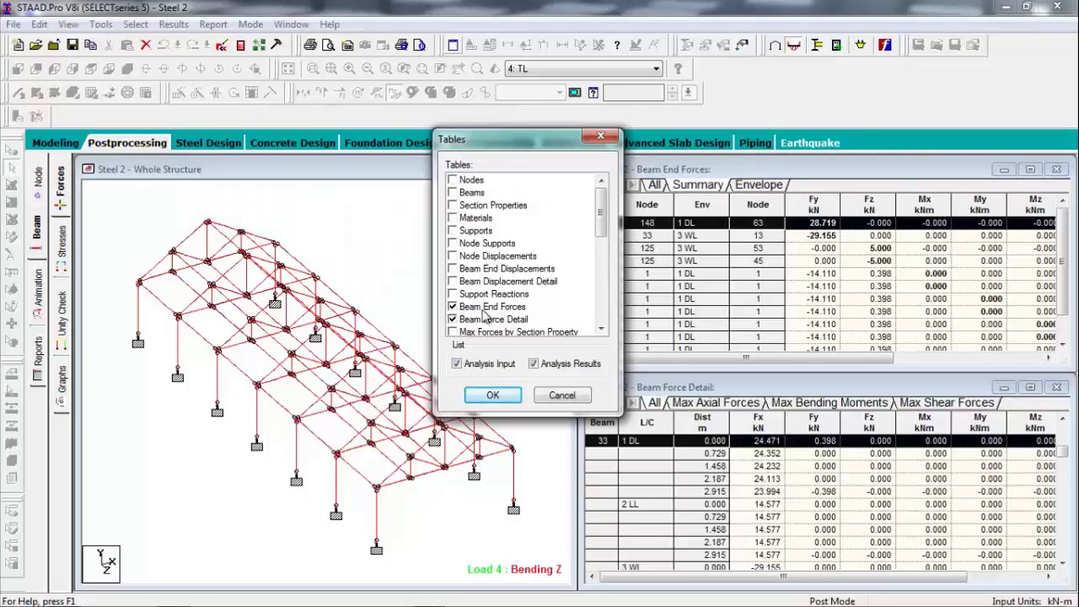
left_click(601, 329)
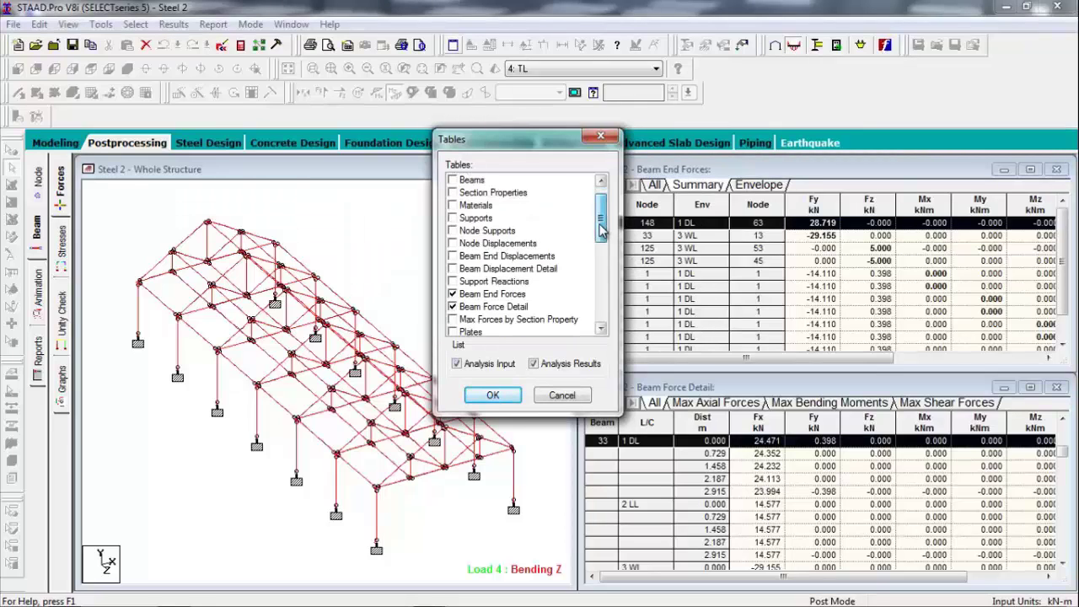
left_click(461, 319)
left_click(453, 305)
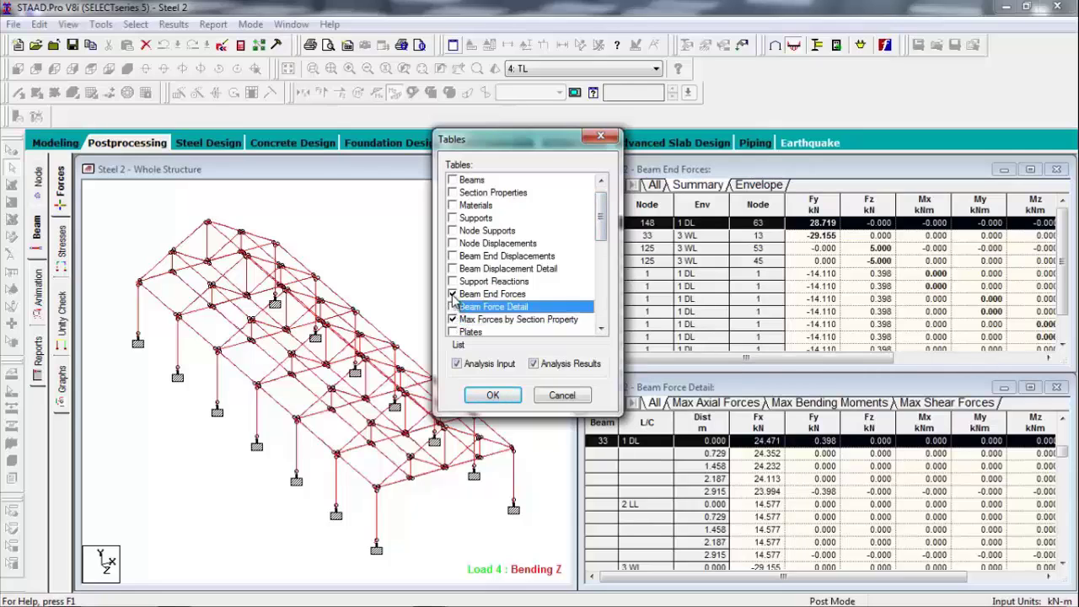
left_click(453, 293)
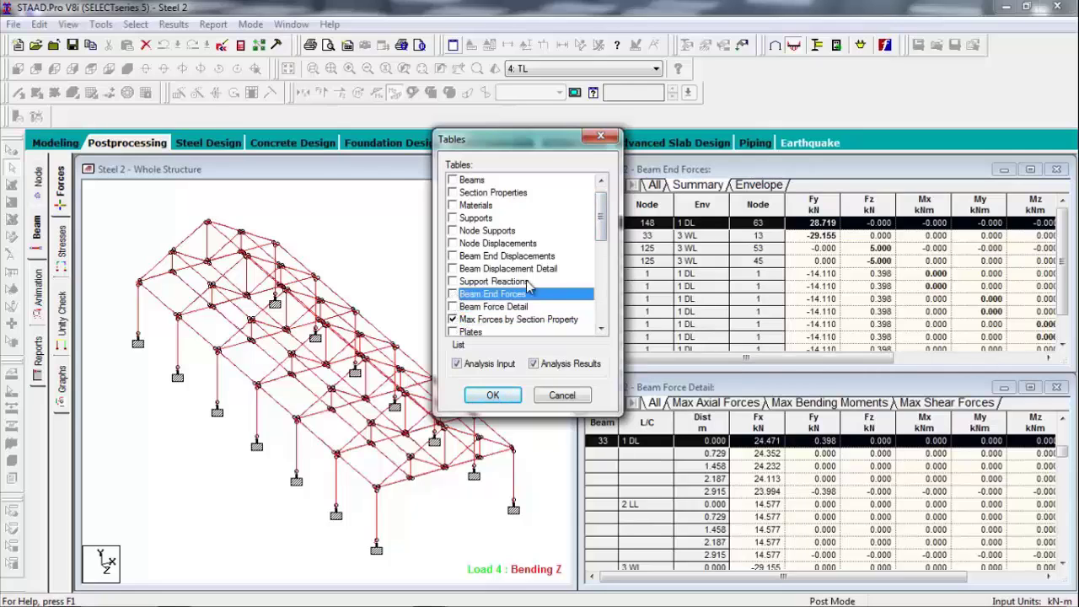
left_click(493, 395)
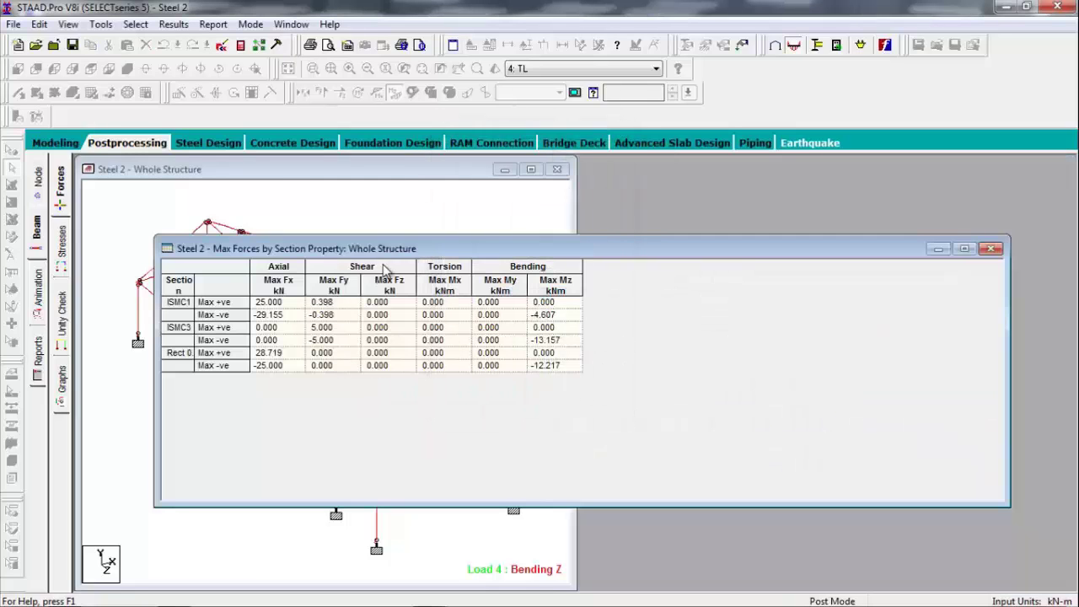
left_click_drag(383, 251, 370, 194)
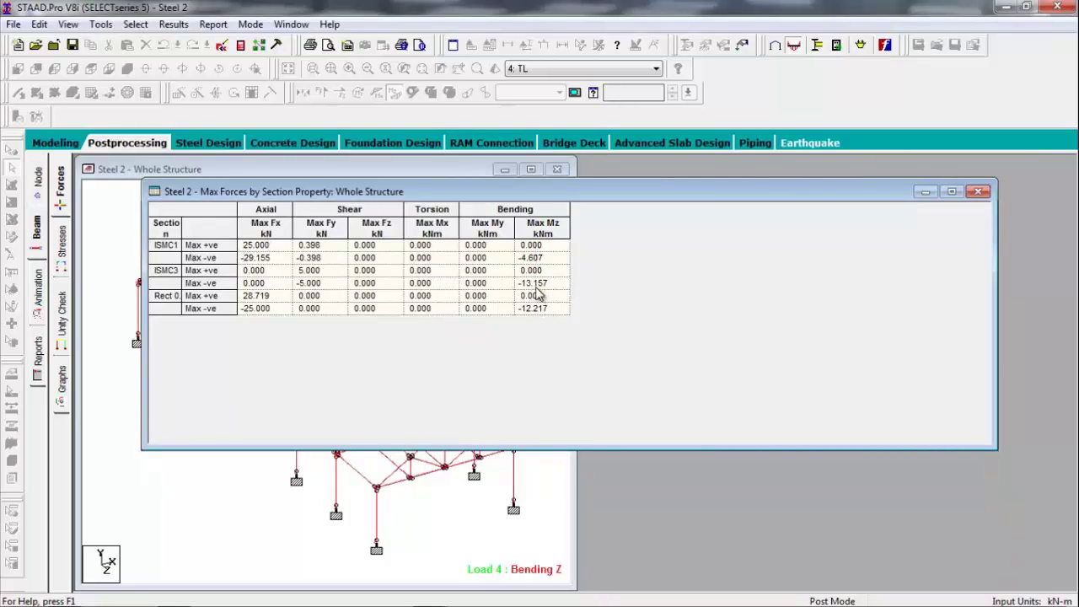
left_click(977, 191)
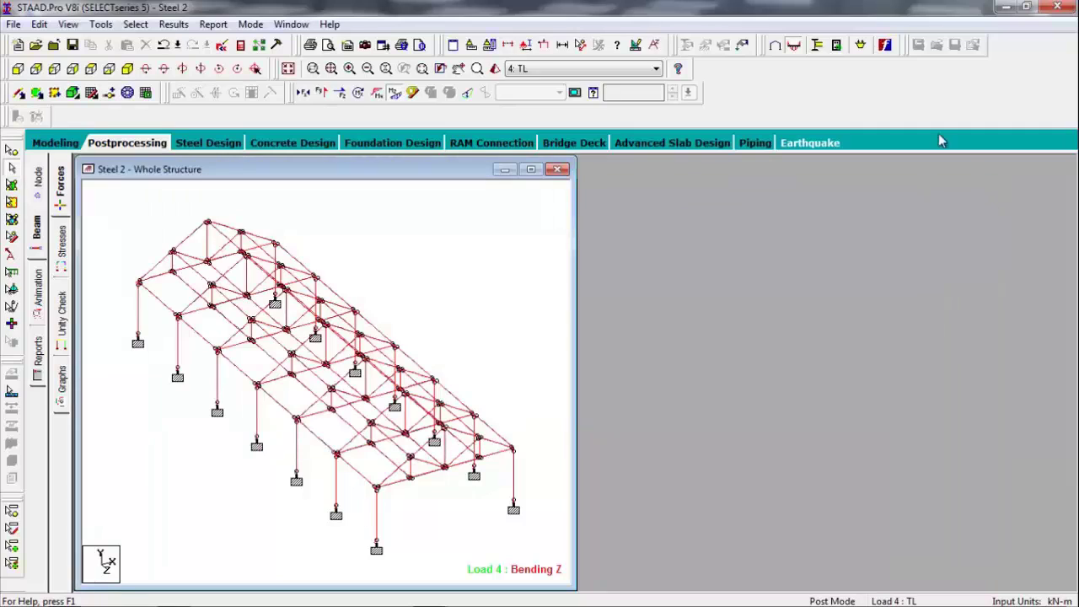
Display the Beams and Section Properties tables and move them clear of the structure view.
left_click(452, 44)
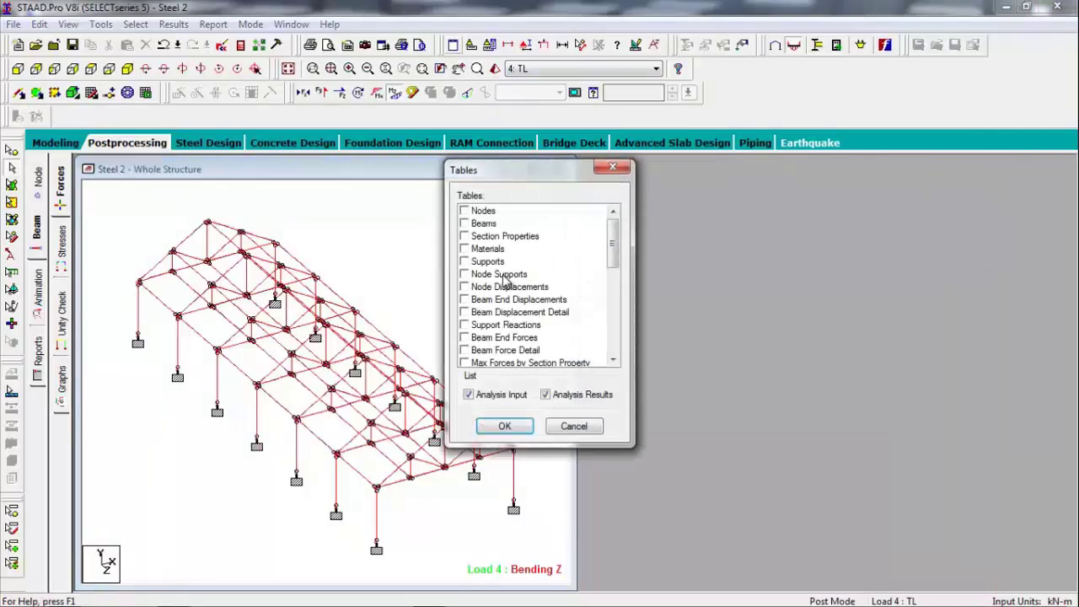
left_click(465, 223)
left_click(464, 236)
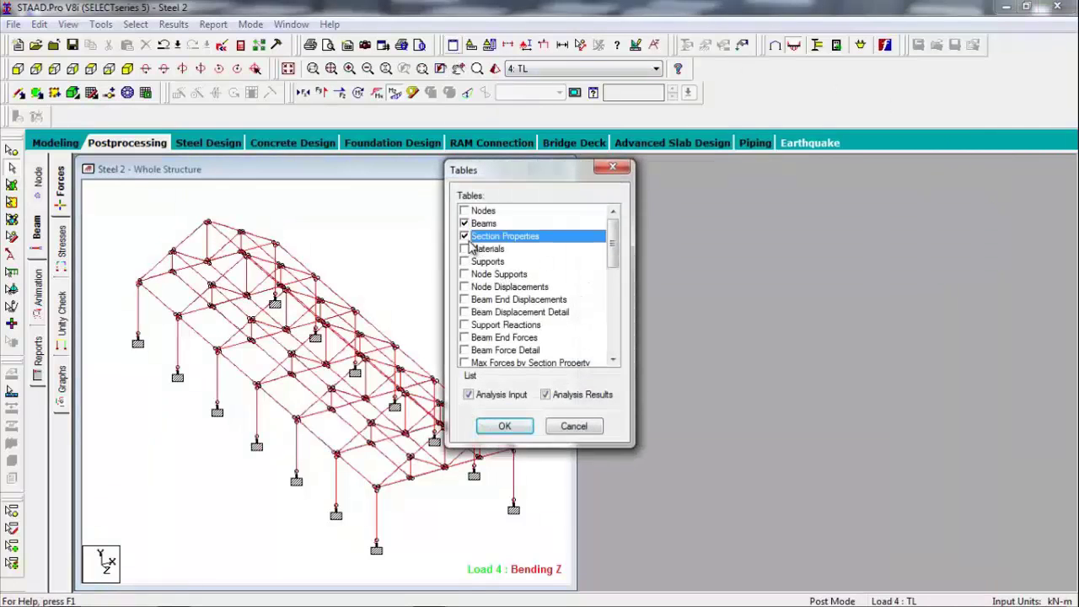
left_click(503, 425)
left_click_drag(339, 288, 683, 174)
left_click_drag(397, 273, 775, 427)
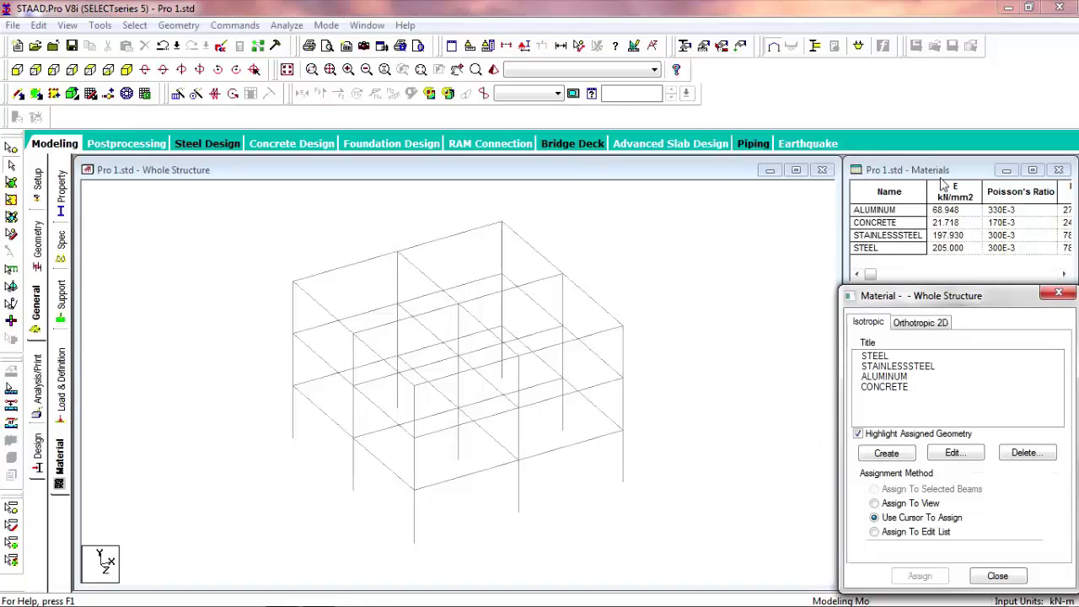
Enlarge the Materials table of Pro 1.std to show all its property columns and accept the auto save.
left_click_drag(940, 173, 600, 160)
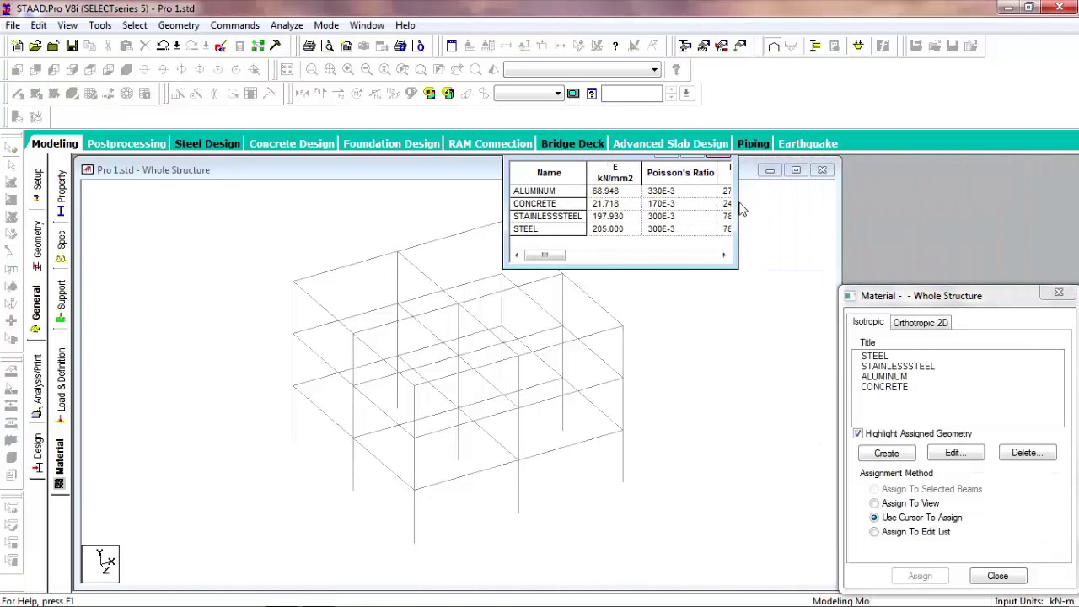
left_click_drag(742, 209, 1001, 211)
left_click_drag(794, 270, 780, 377)
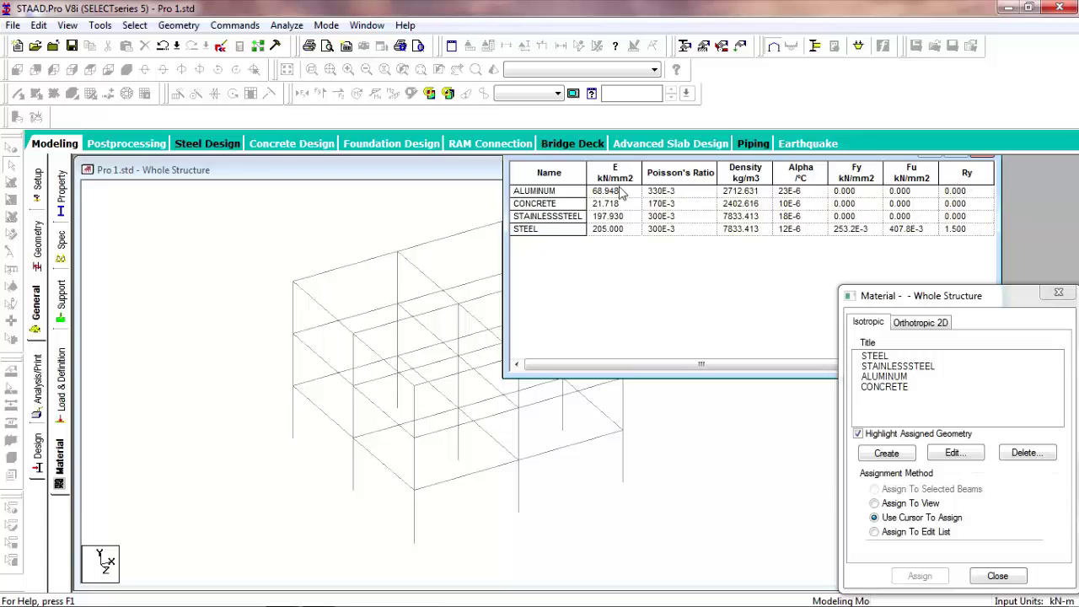
left_click_drag(570, 164, 533, 193)
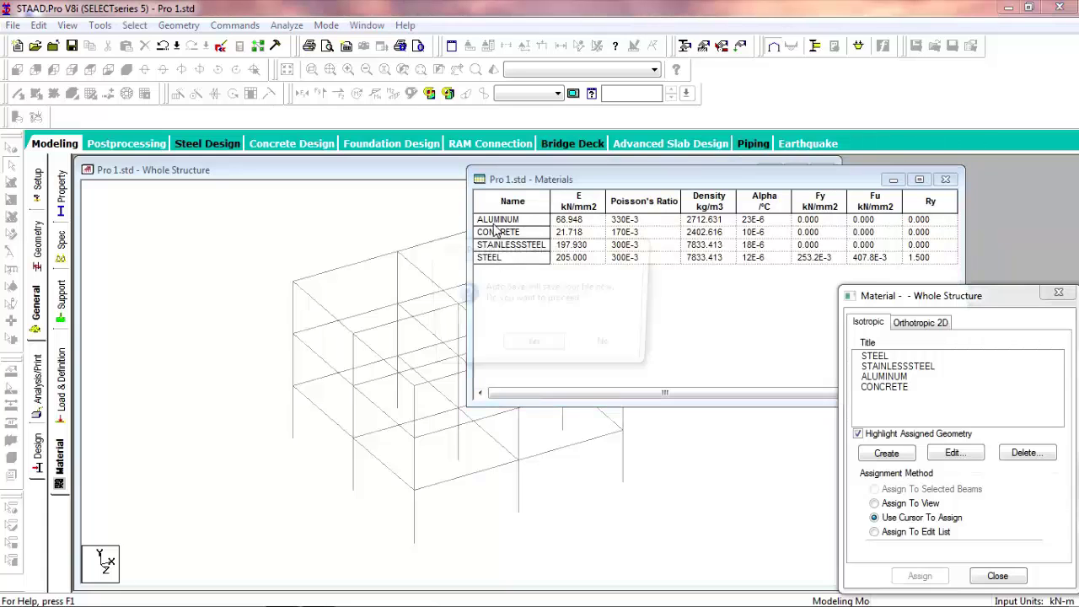
left_click(533, 346)
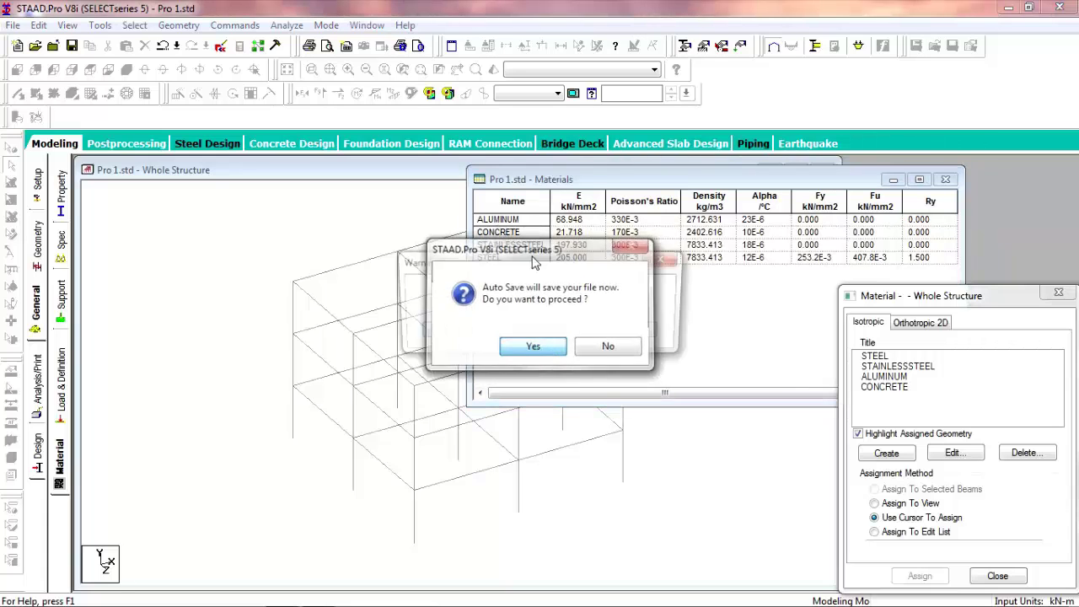
left_click(441, 332)
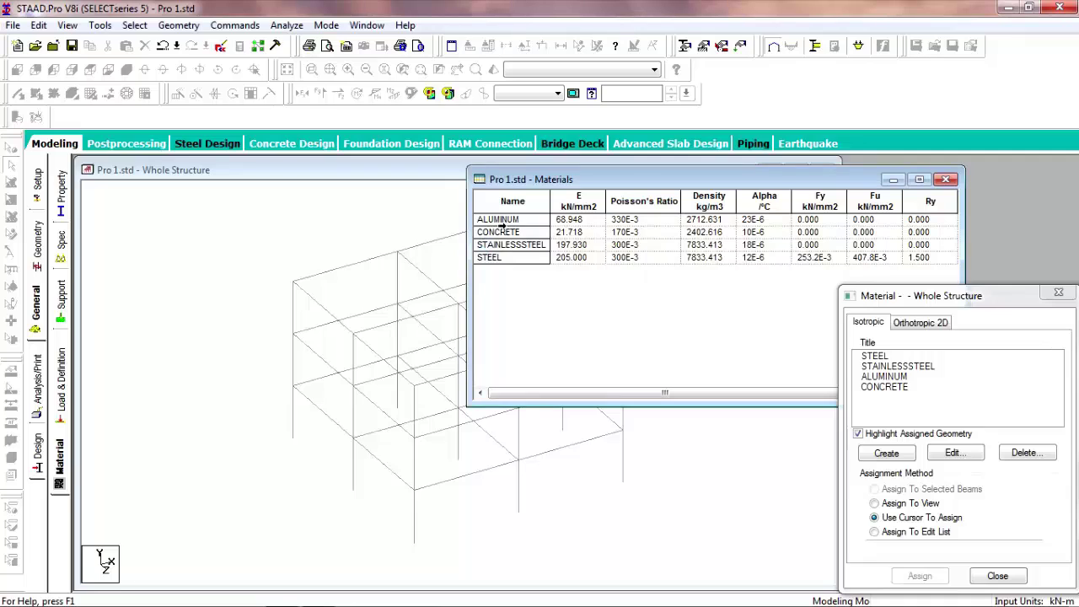
Examine the aluminum, concrete, stainless steel and steel rows of the Materials table, then close the table.
left_click(502, 224)
key("Down")
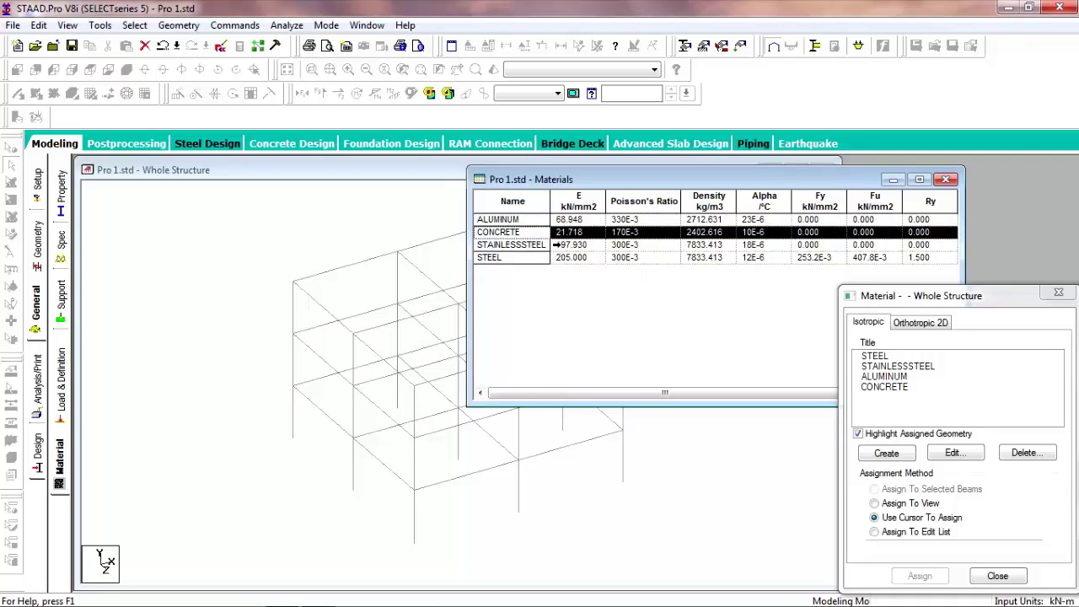
key("Down")
key("Down")
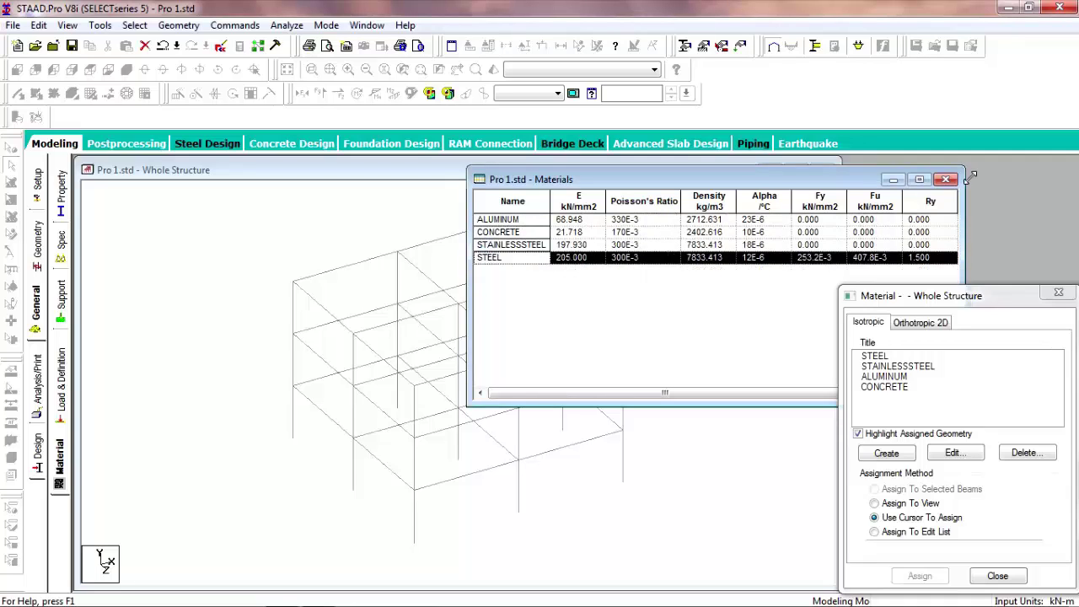
left_click(947, 178)
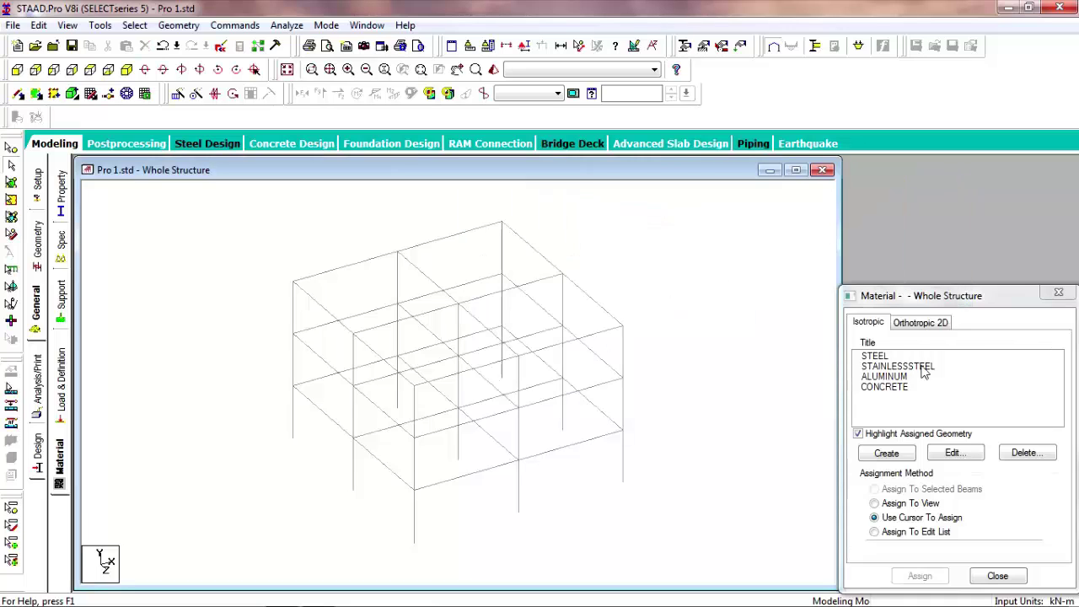
Assign the CONCRETE material to all members in the view.
left_click(889, 388)
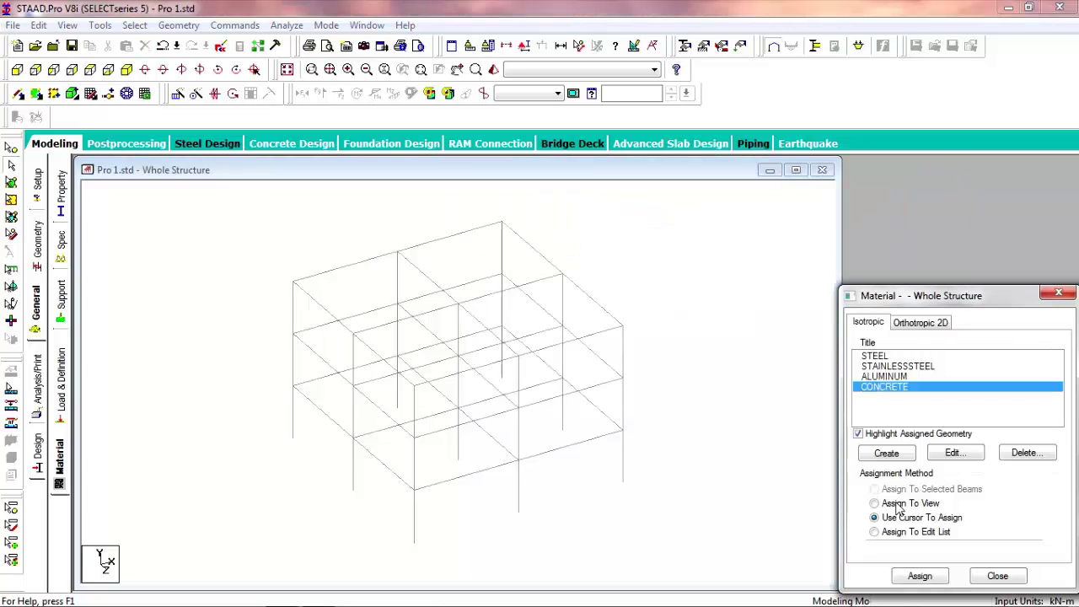
left_click(919, 576)
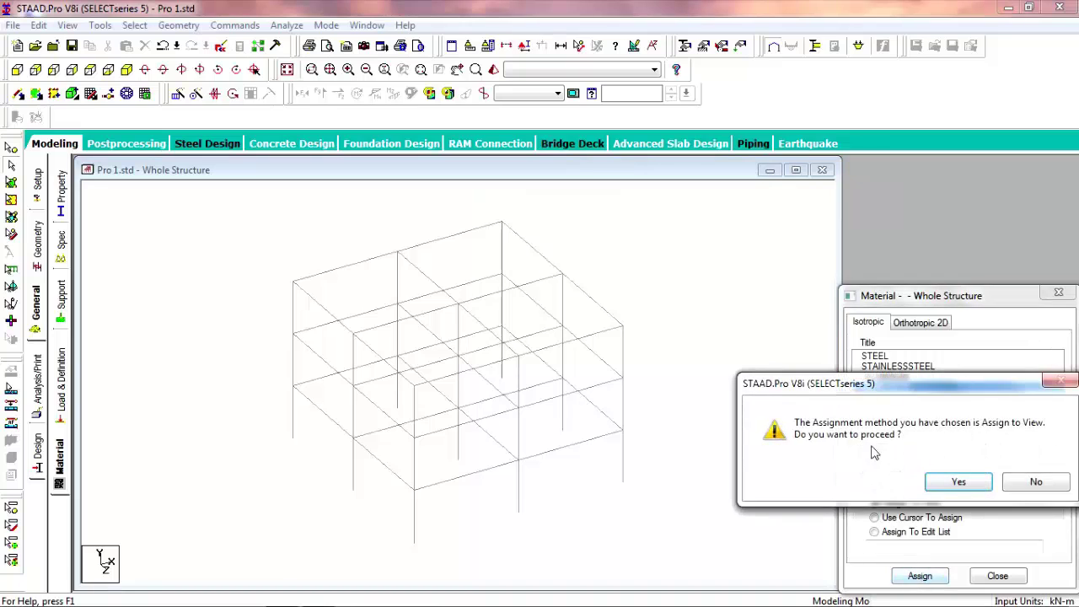
left_click(960, 482)
left_click(754, 398)
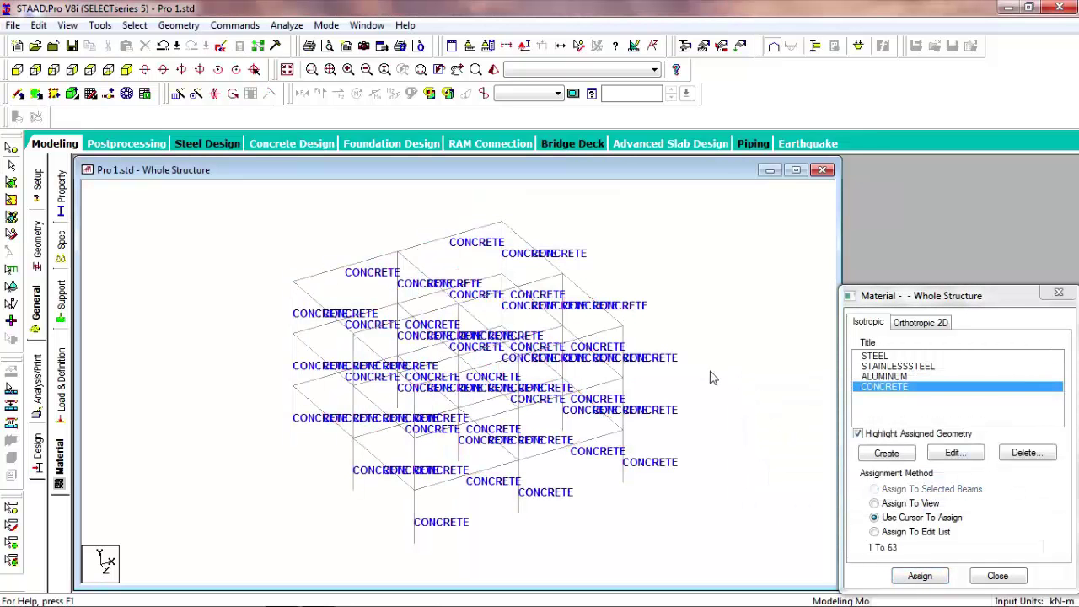